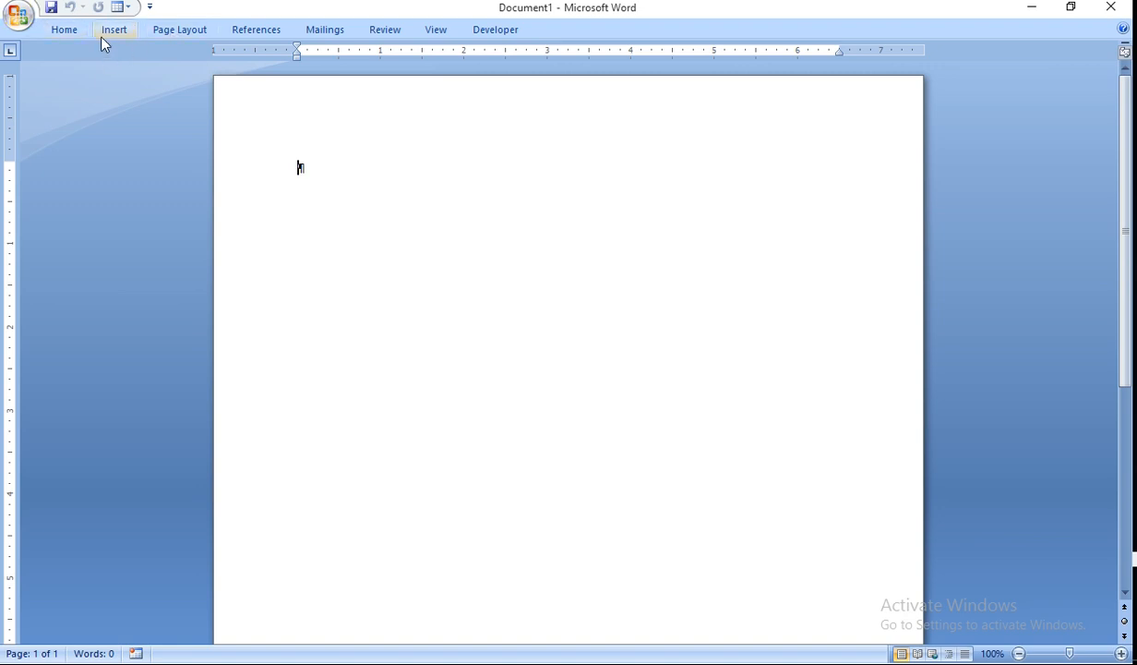
- Enter the title "MS OFFICE" on the first line of the blank document
{"action": "left_click", "coordinate": [66, 31]}
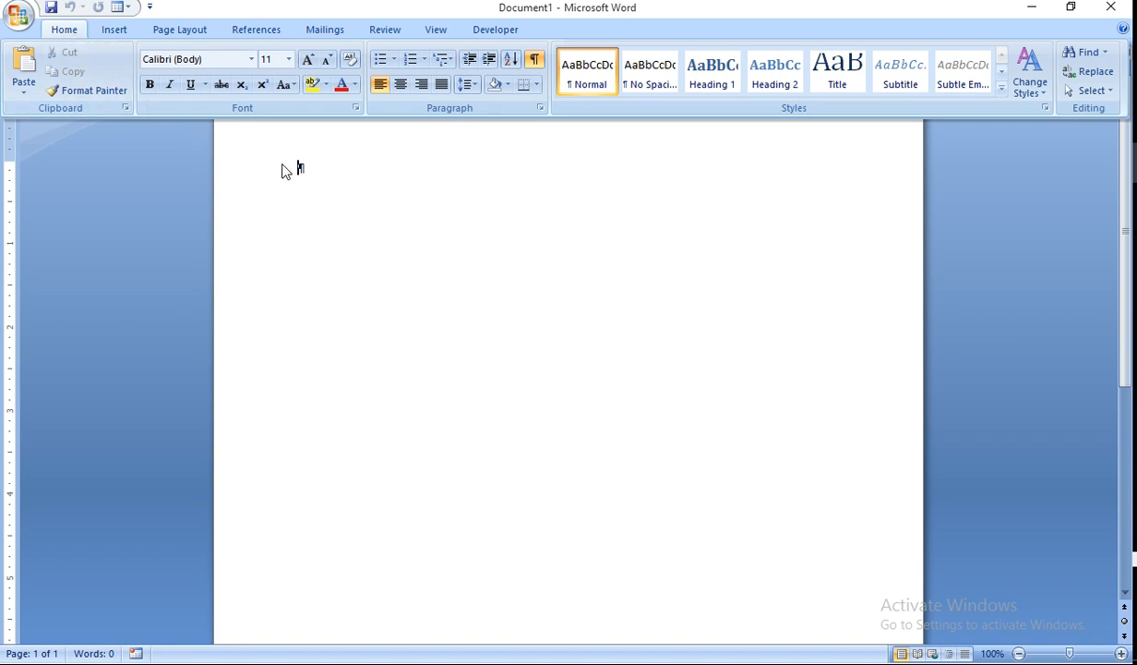
{"action": "left_click", "coordinate": [373, 159]}
{"action": "type", "text": "M"}
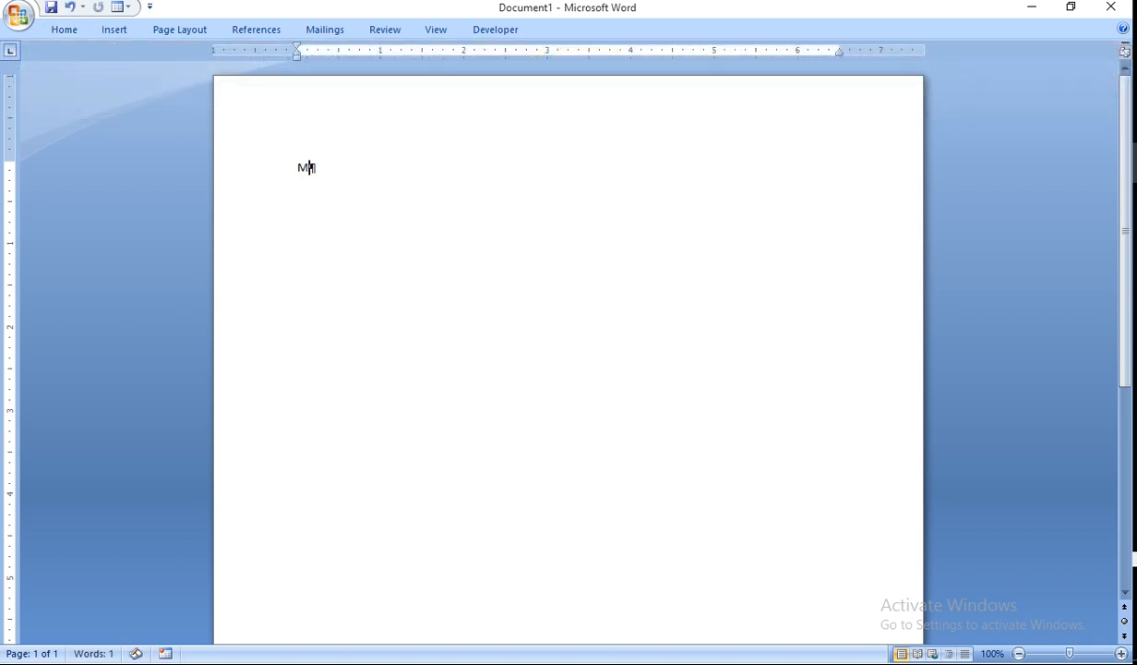
{"action": "type", "text": "S OFFICE"}
{"action": "right_click", "coordinate": [374, 171]}
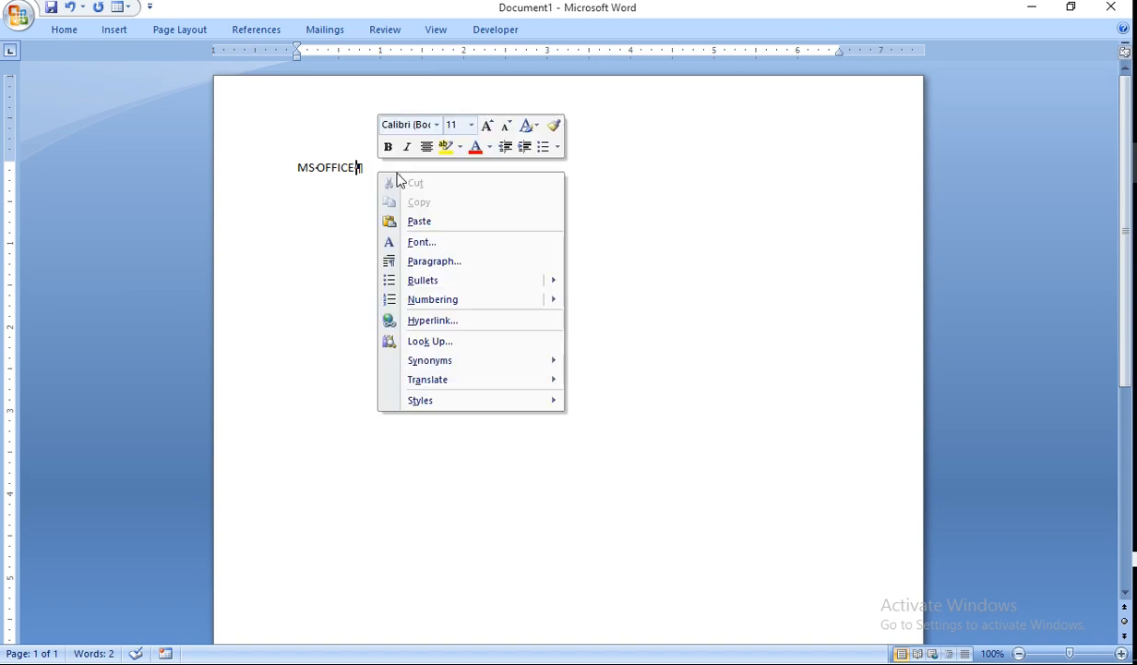
{"action": "left_click", "coordinate": [397, 173]}
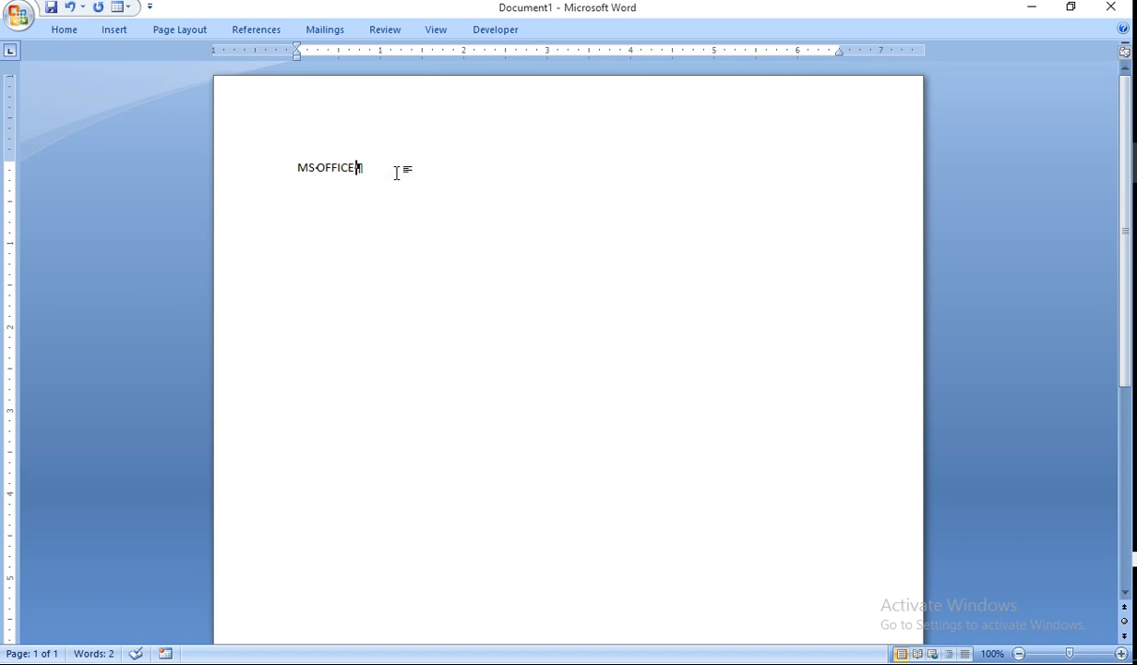
- Add four lines below the title: "1. MS WORD", "2.MS EXCEL", "3. MS POWER POINT" and "4MS ACCESS"
{"action": "key", "text": "Return"}
{"action": "type", "text": "1. MS WORD"}
{"action": "key", "text": "Return"}
{"action": "type", "text": "2.M"}
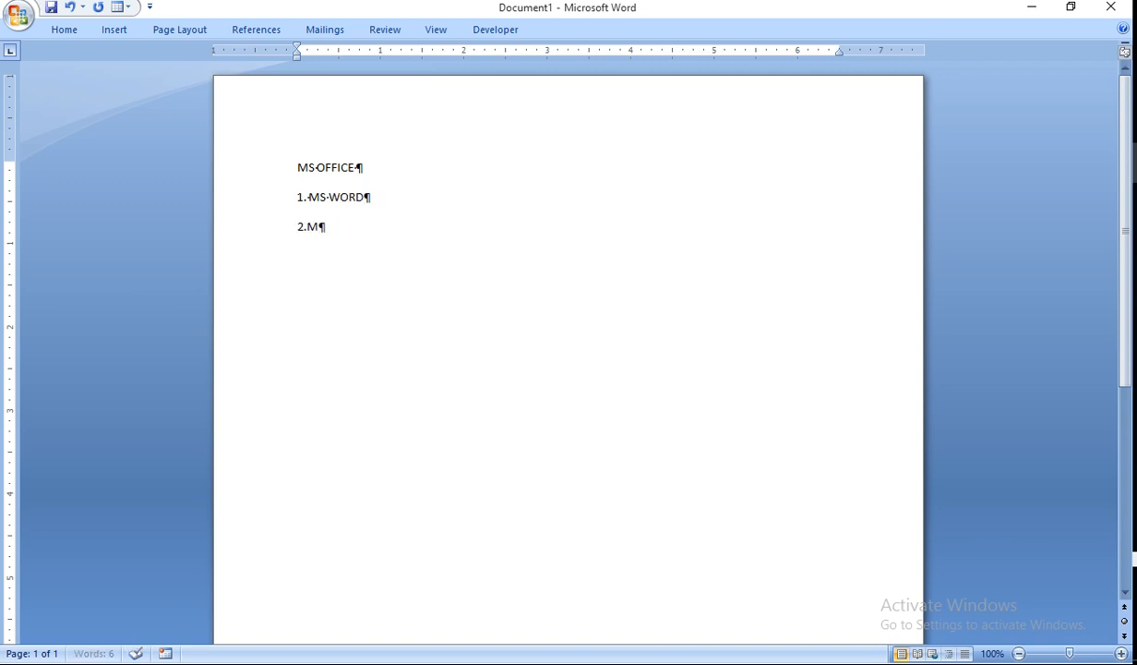
{"action": "type", "text": "S EXCEL"}
{"action": "key", "text": "Return"}
{"action": "type", "text": "3"}
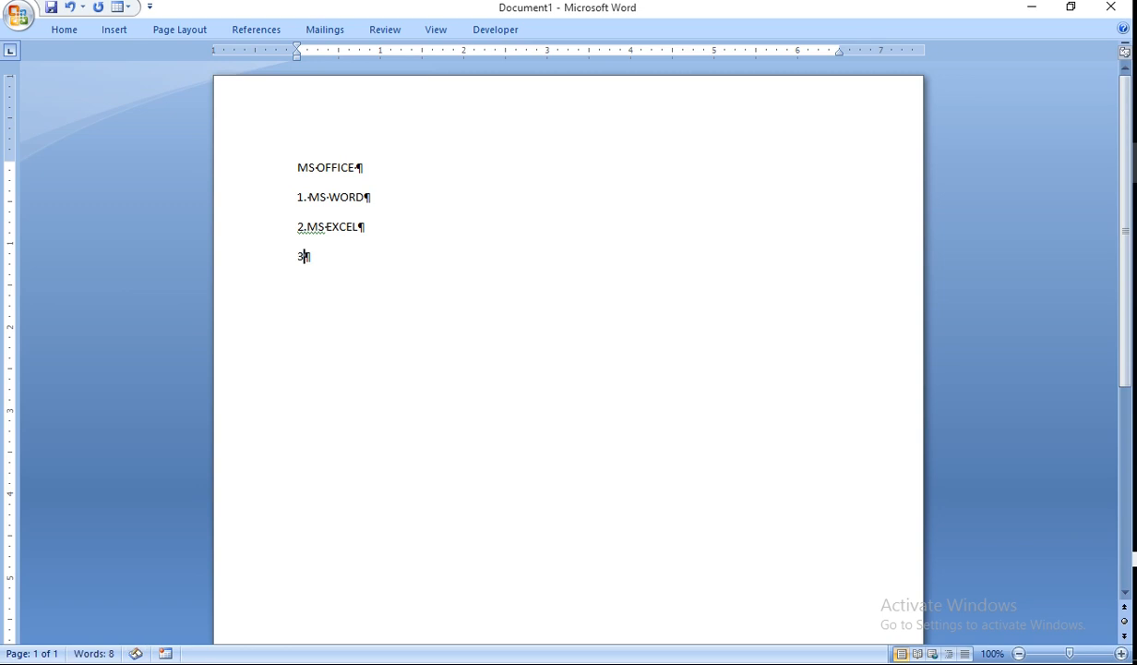
{"action": "type", "text": ". MS POWER "}
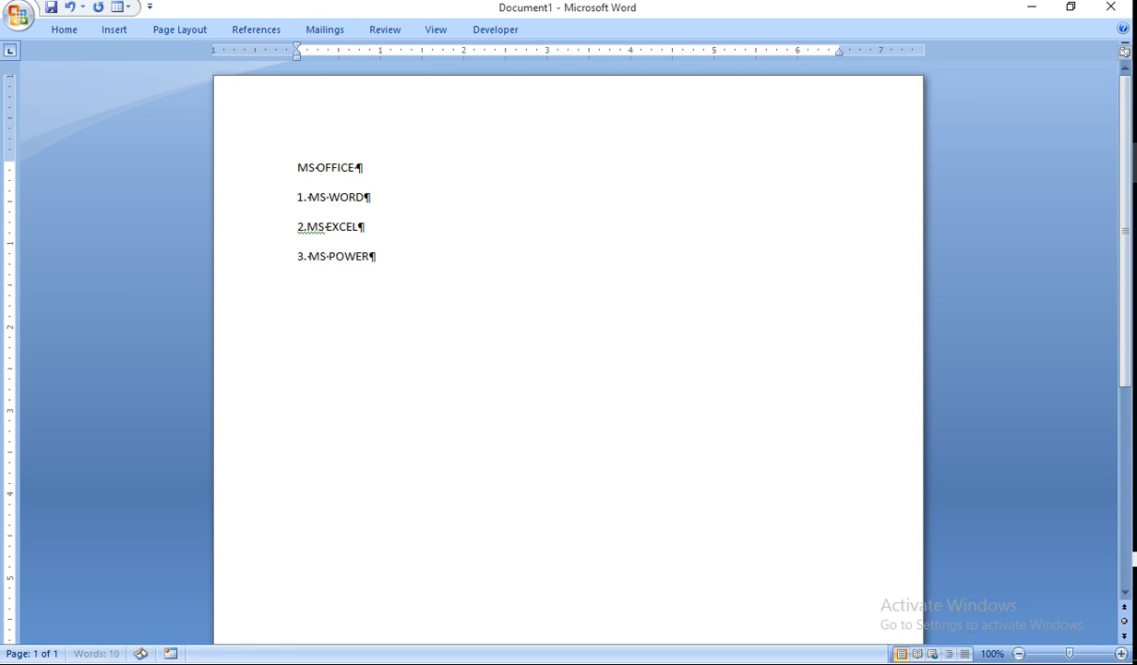
{"action": "type", "text": "POINT"}
{"action": "key", "text": "Return"}
{"action": "type", "text": "4MS ACCESS"}
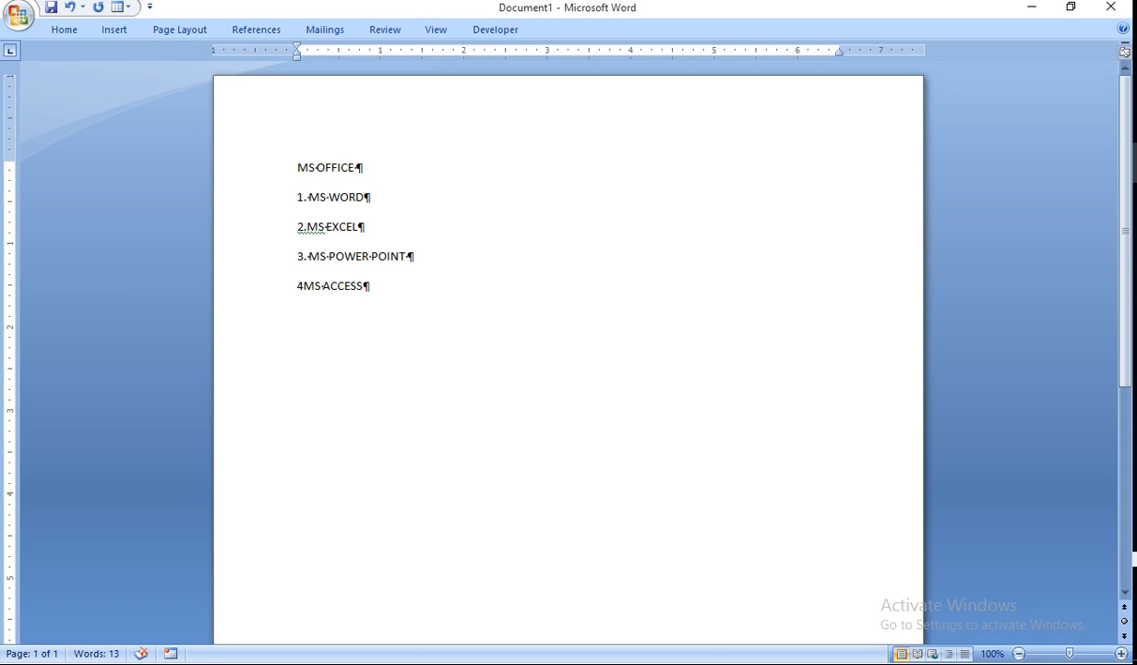
- Add the line "MS WORD" below the MS ACCESS entry, followed by an empty paragraph
{"action": "key", "text": "Return"}
{"action": "type", "text": "MS WORD"}
{"action": "key", "text": "Return"}
- Create a new blank document and close it without adding any content
{"action": "left_click", "coordinate": [23, 22]}
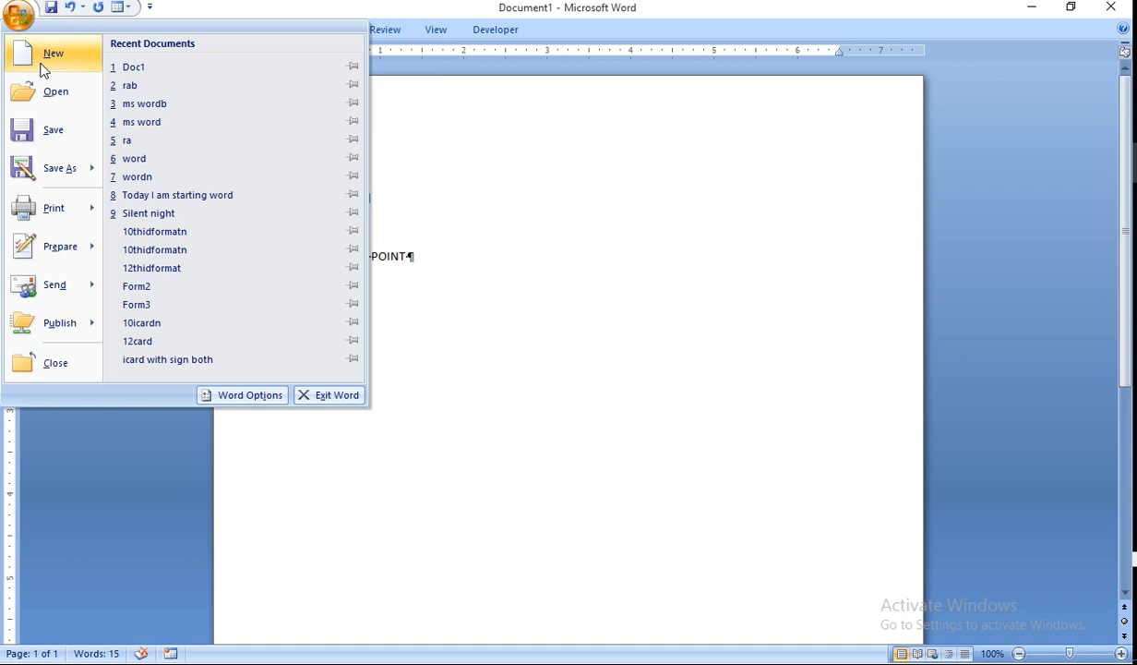
{"action": "left_click", "coordinate": [43, 55]}
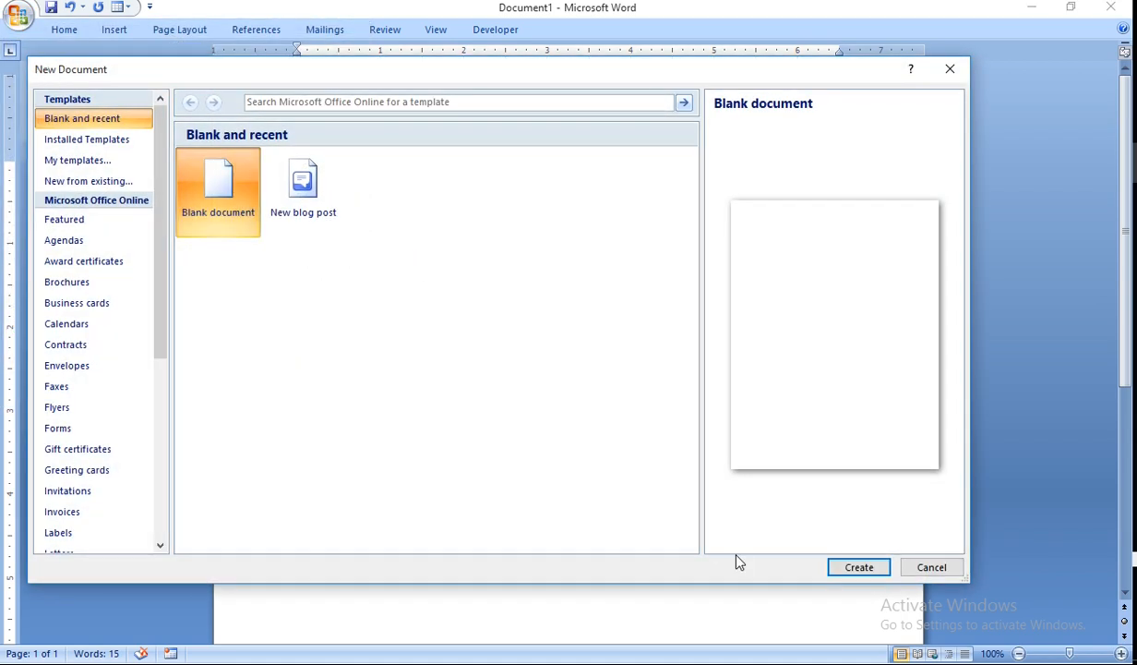
{"action": "left_click", "coordinate": [854, 572]}
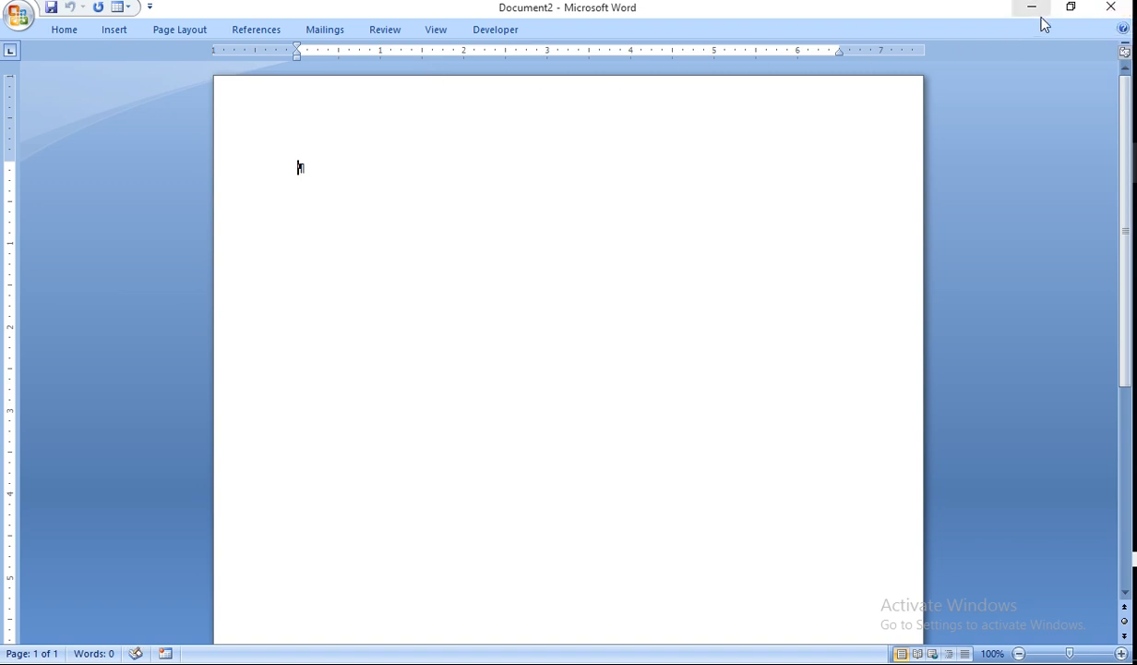
{"action": "left_click", "coordinate": [1117, 11]}
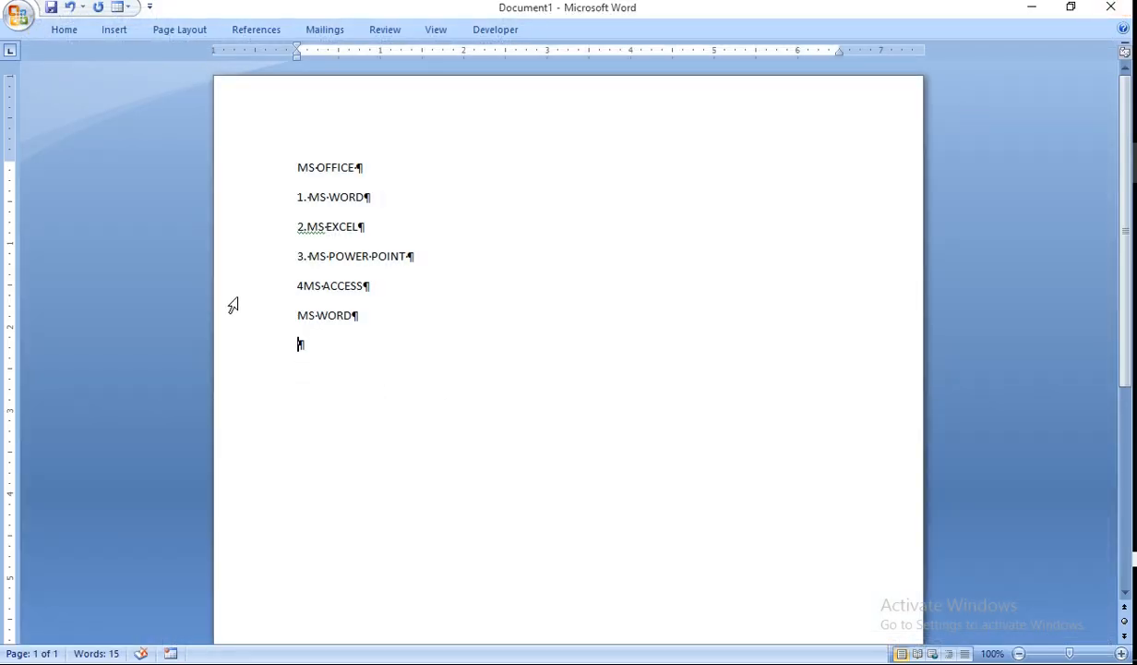
- Try to save the document in the Documents folder under the file name "MS WORD"
{"action": "left_click", "coordinate": [21, 17]}
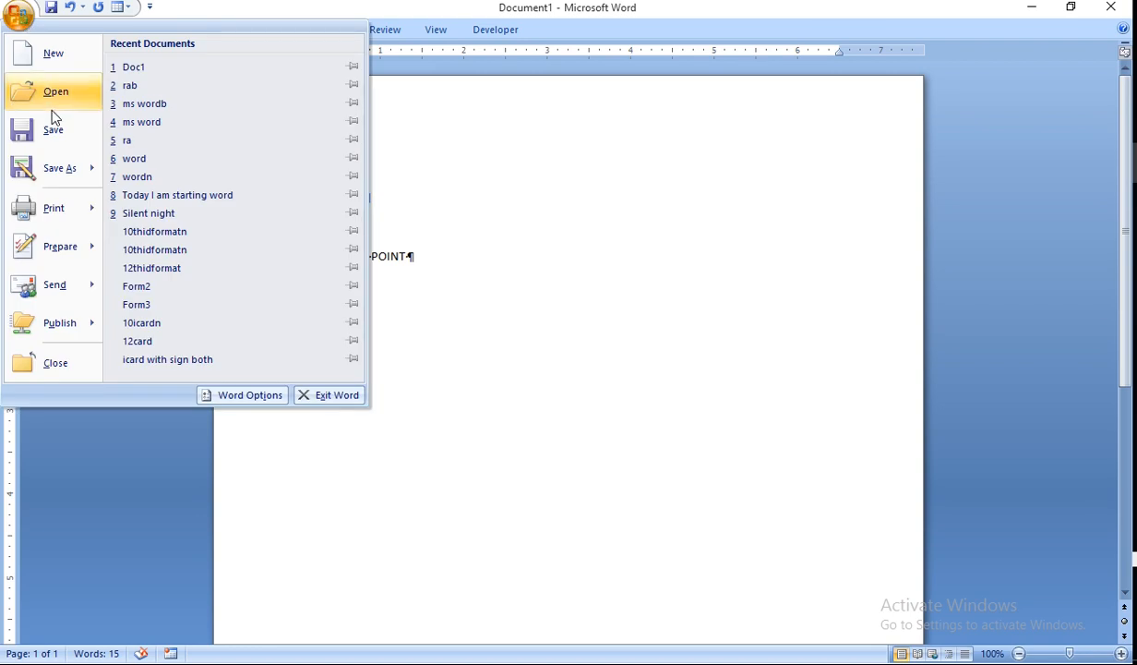
{"action": "left_click", "coordinate": [50, 138]}
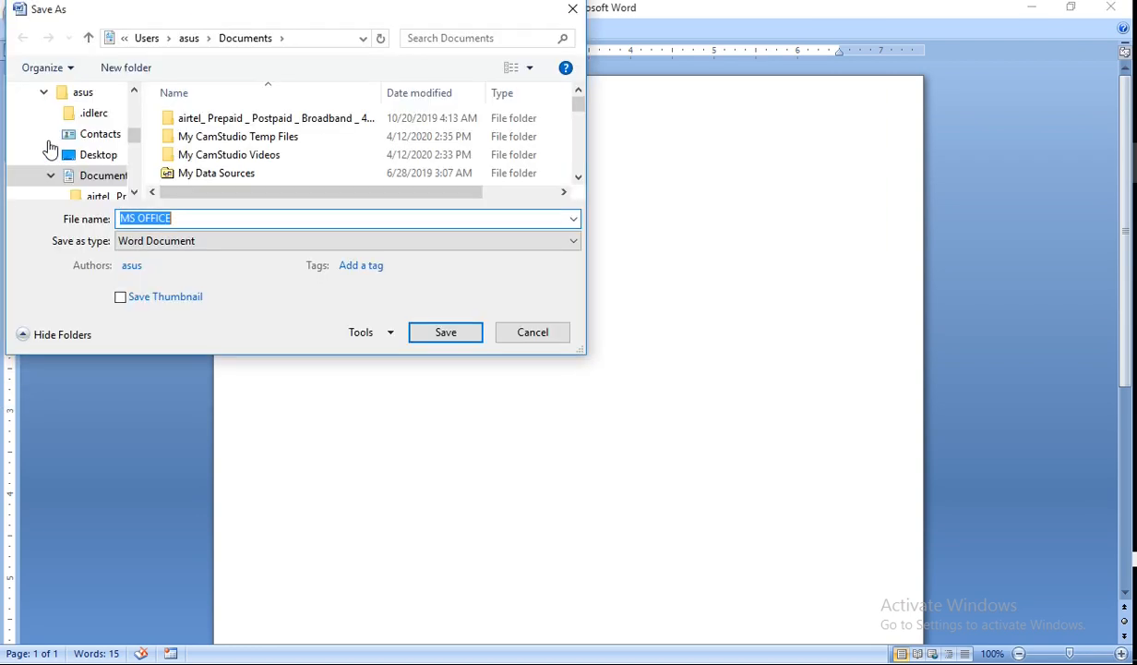
{"action": "left_click", "coordinate": [187, 216]}
{"action": "key", "text": "BackSpace"}
{"action": "key", "text": "BackSpace"}
{"action": "key", "text": "BackSpace"}
{"action": "key", "text": "BackSpace"}
{"action": "key", "text": "BackSpace"}
{"action": "key", "text": "BackSpace"}
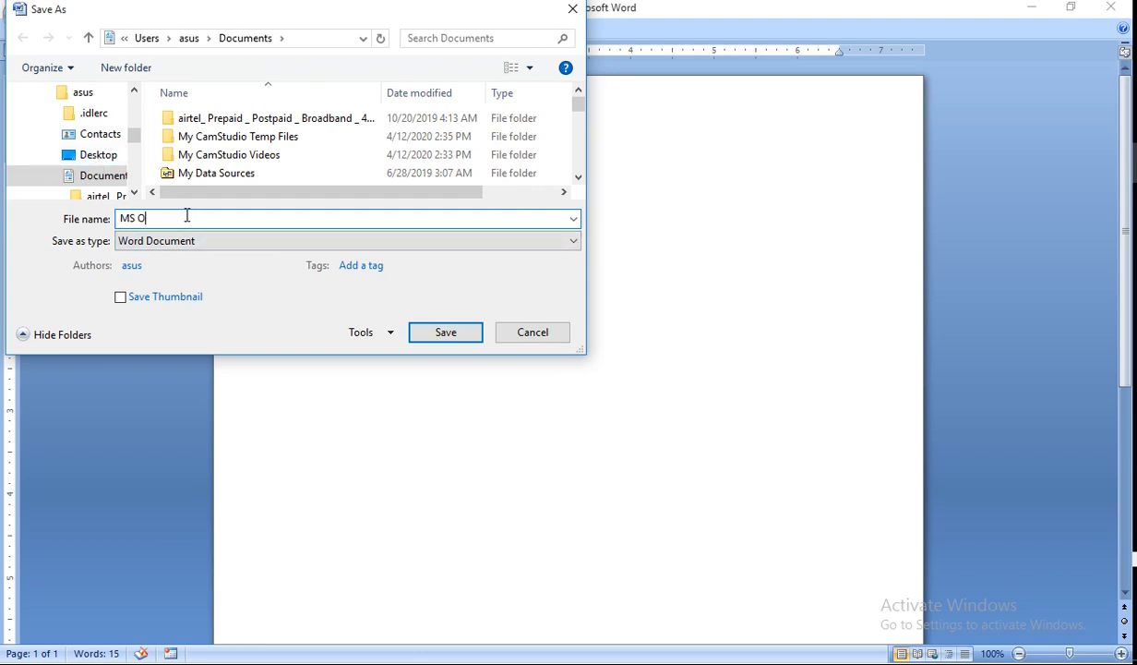
{"action": "type", "text": "WORD"}
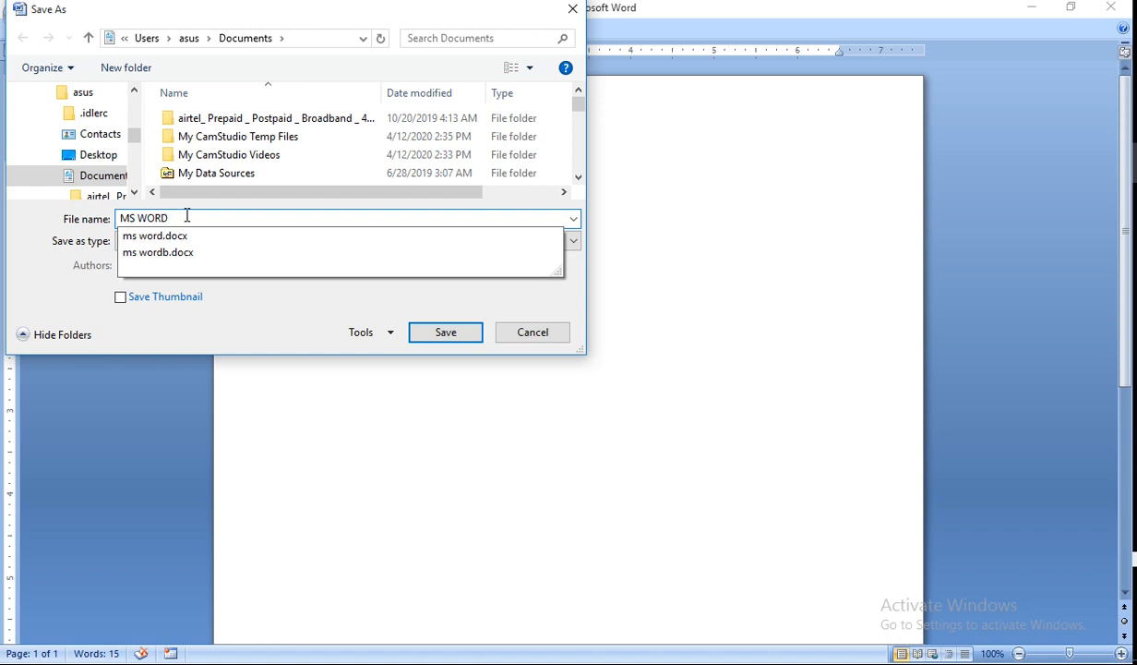
{"action": "key", "text": "Return"}
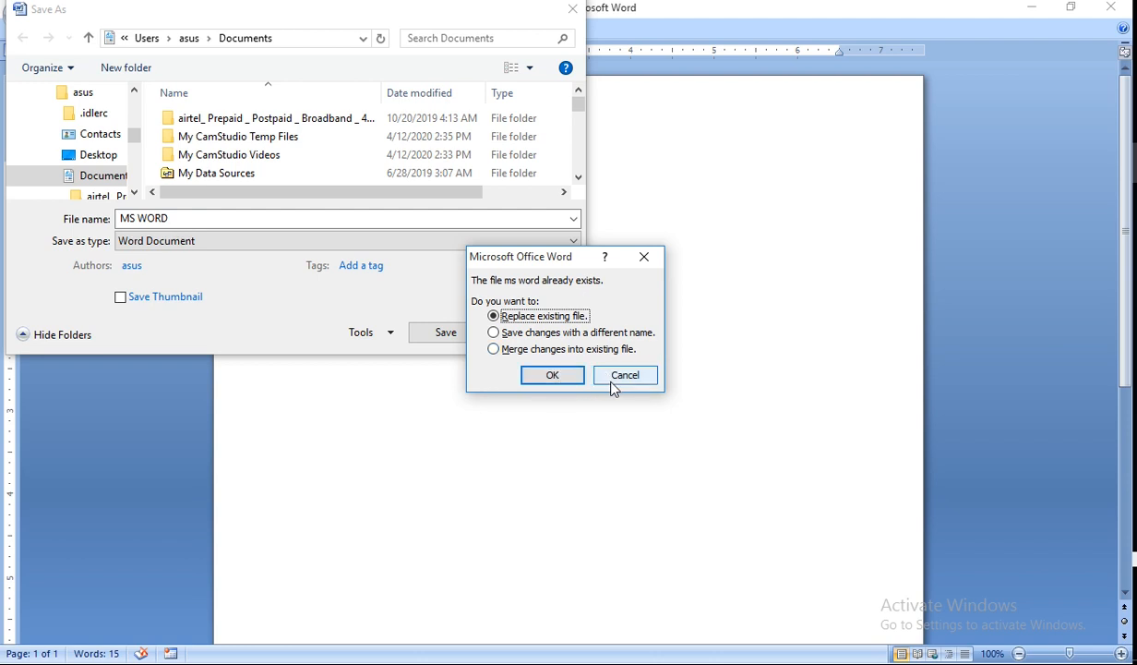
- Choose to save the changes with a different name and save the document as "MS WORDTRY"
{"action": "left_click", "coordinate": [522, 333]}
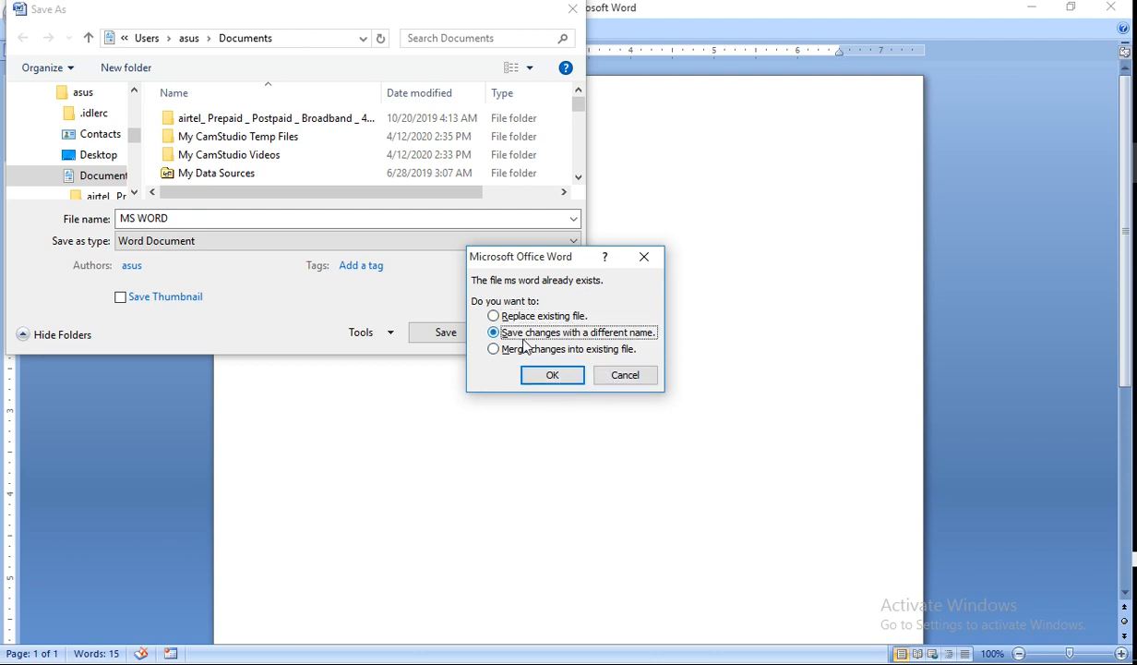
{"action": "left_click", "coordinate": [567, 379]}
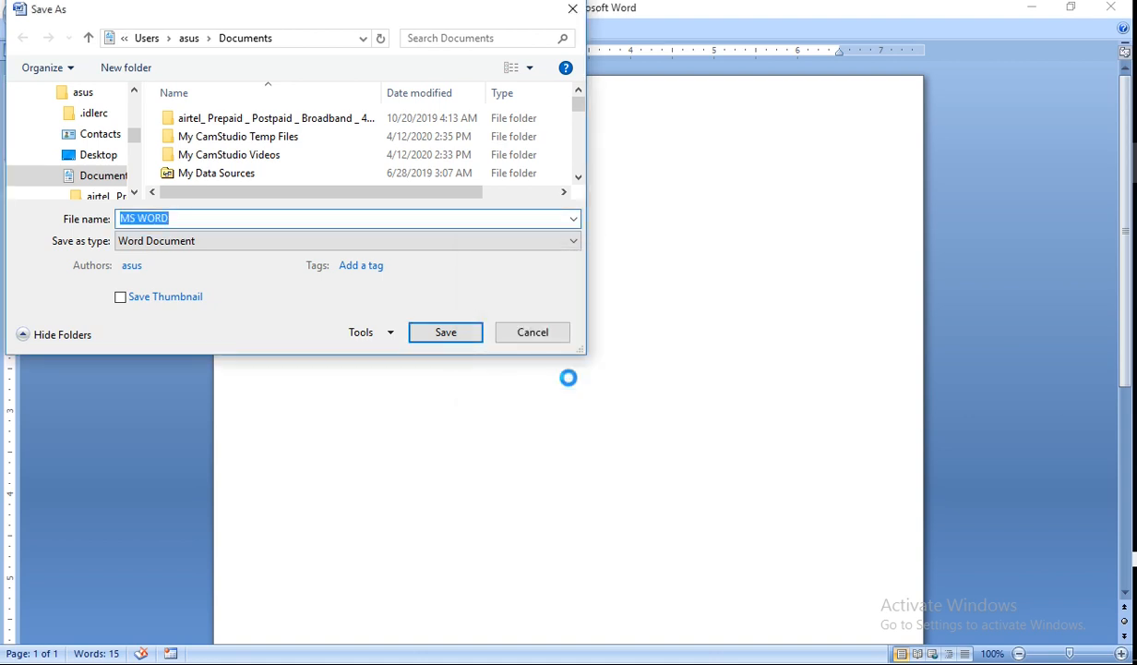
{"action": "left_click", "coordinate": [180, 220]}
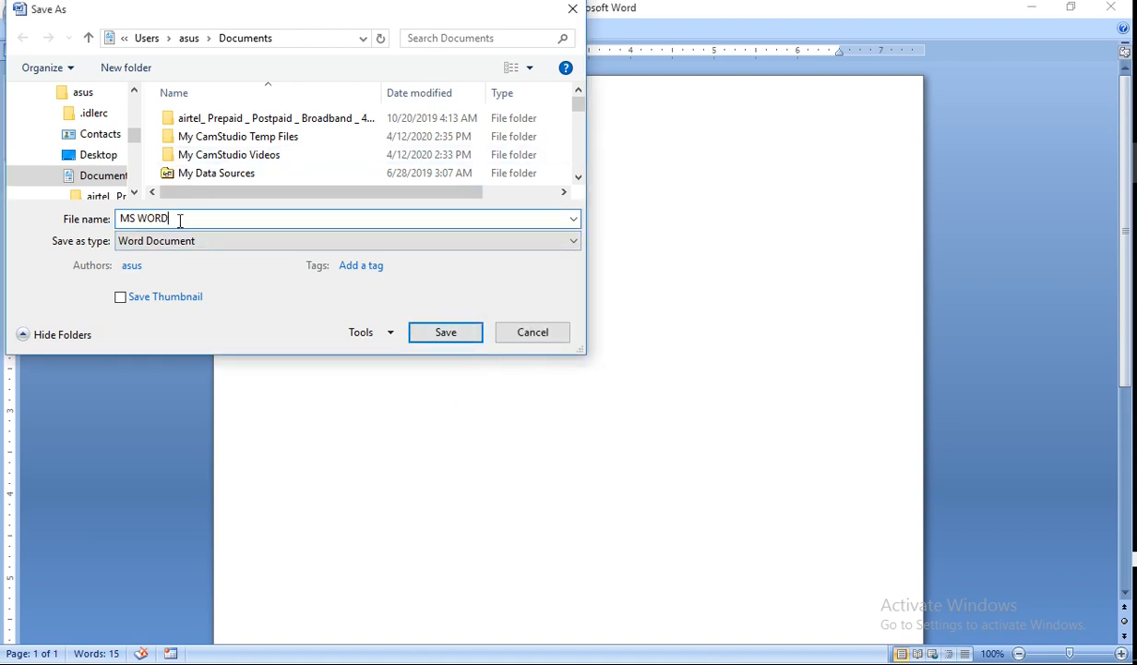
{"action": "type", "text": "TRF"}
{"action": "left_click", "coordinate": [444, 334]}
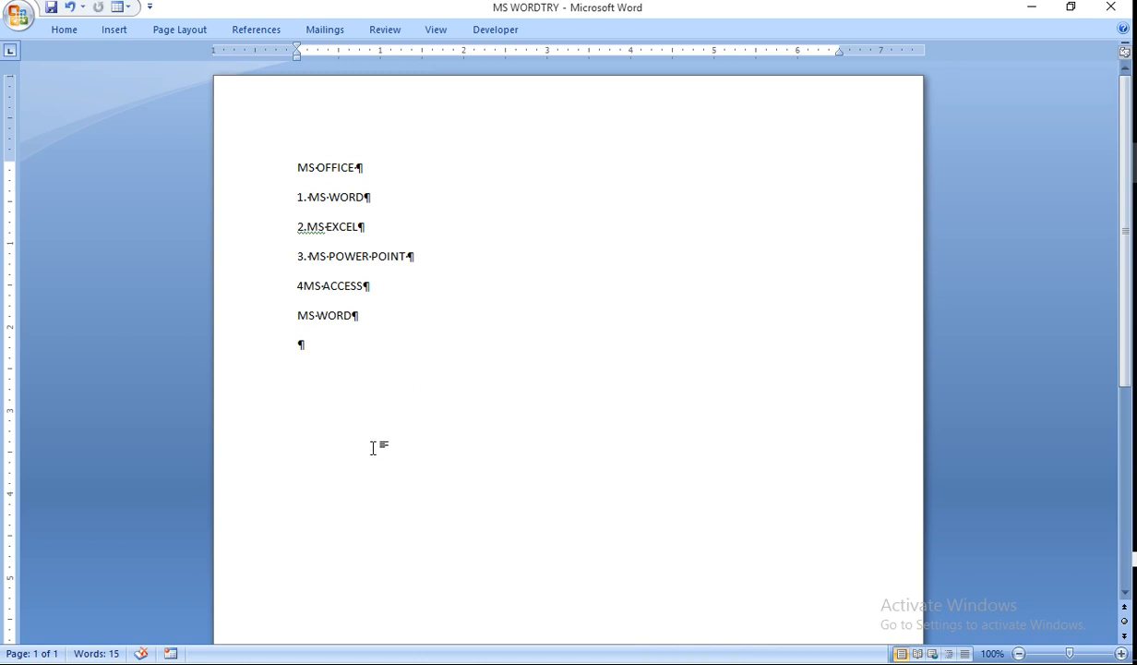
- Save a copy of the document in the Documents folder under the new name "MS WORDTRYB"
{"action": "left_click", "coordinate": [20, 16]}
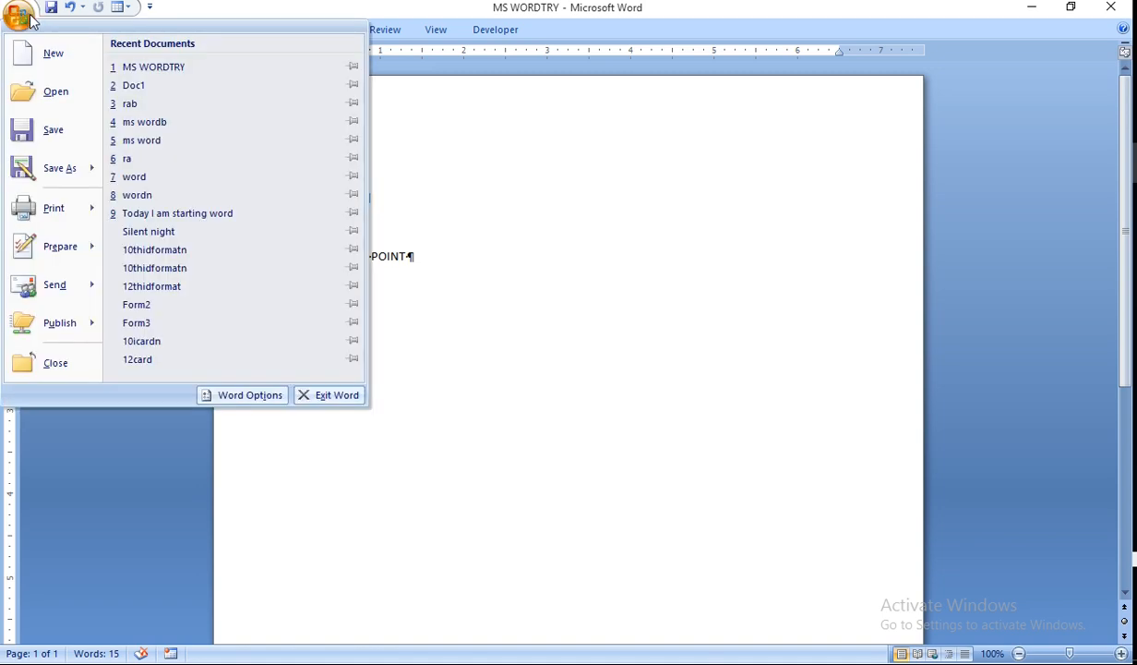
{"action": "left_click", "coordinate": [69, 169]}
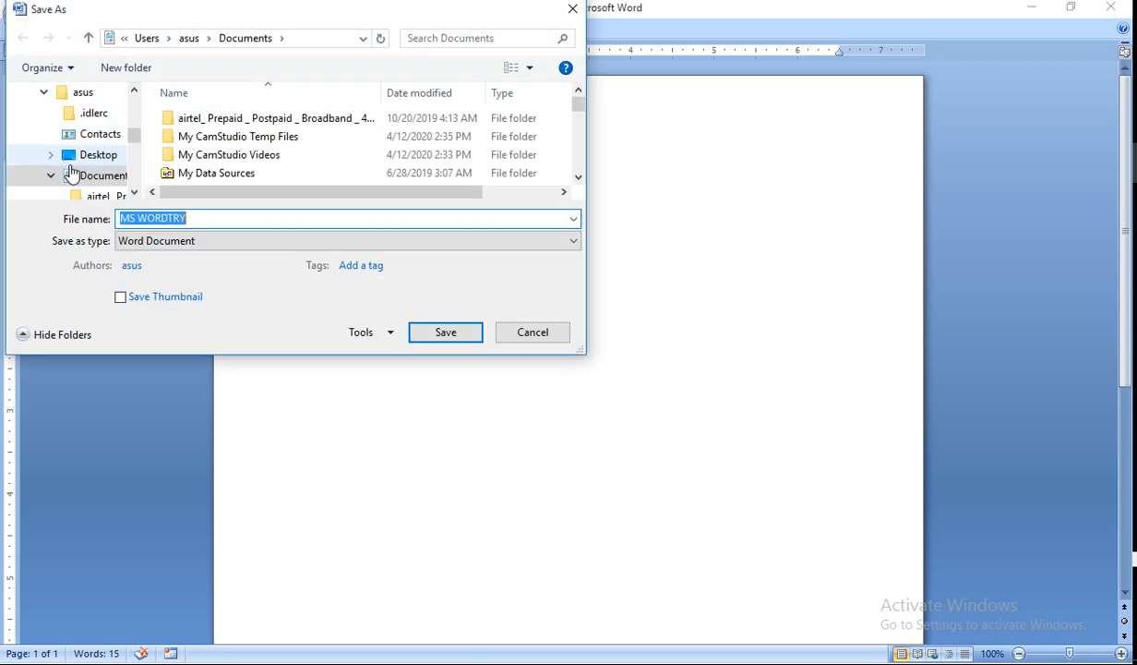
{"action": "left_click", "coordinate": [199, 217]}
{"action": "type", "text": "B"}
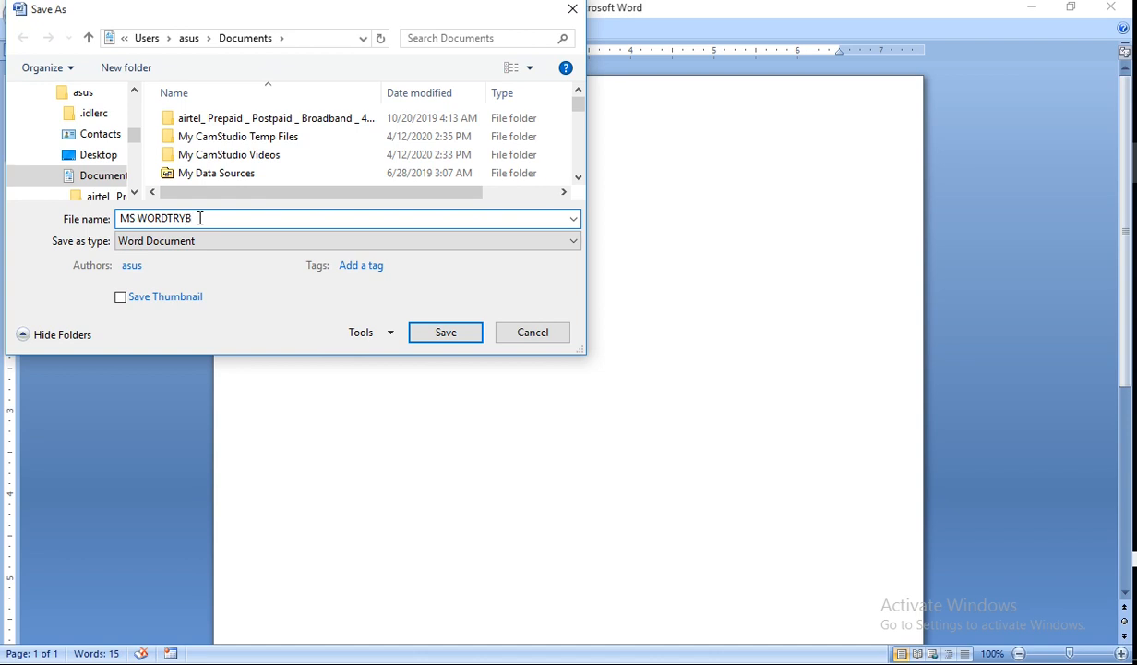
{"action": "left_click", "coordinate": [465, 334]}
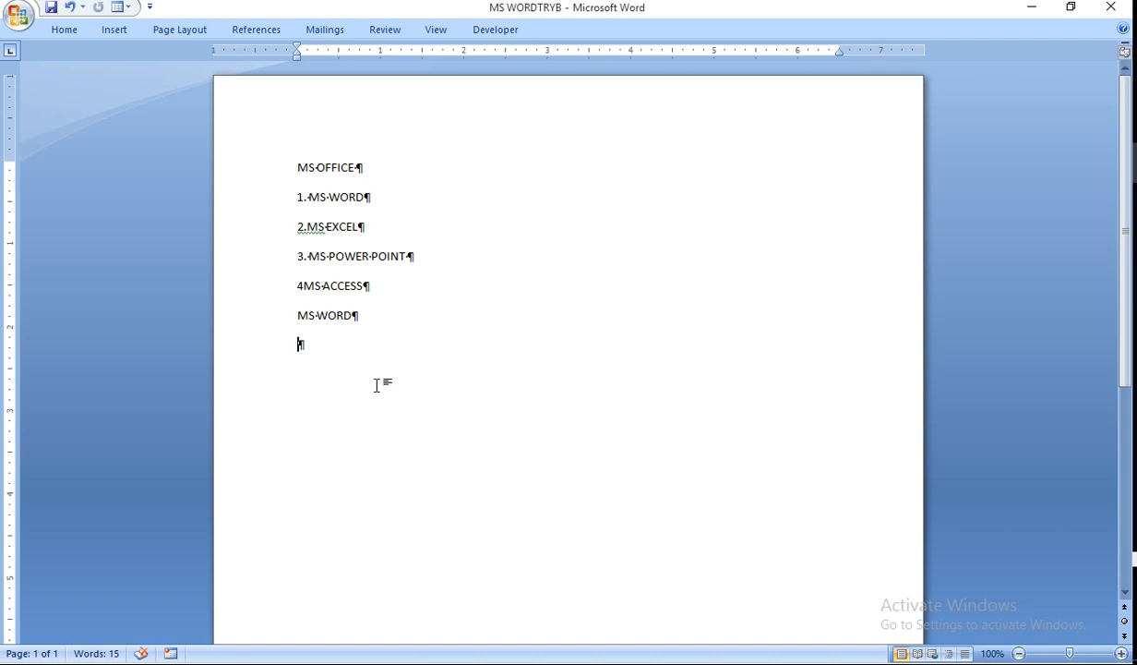
- Cut the unnumbered "MS WORD" line below the MS ACCESS entry
{"action": "left_click", "coordinate": [62, 30]}
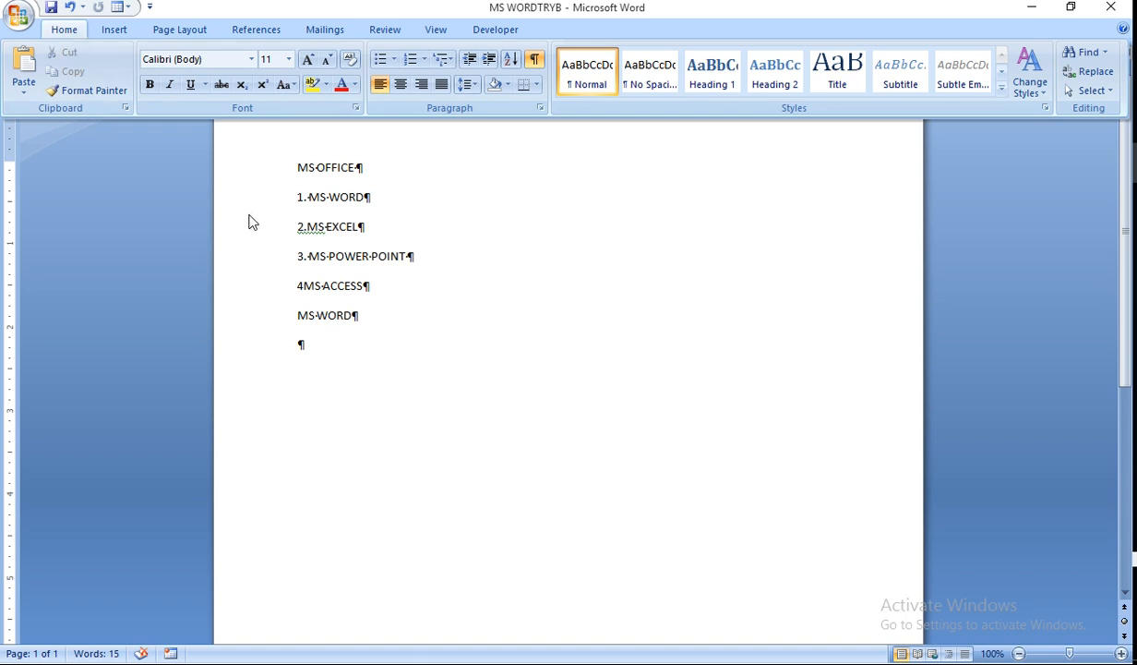
{"action": "key", "text": "ctrl+F1"}
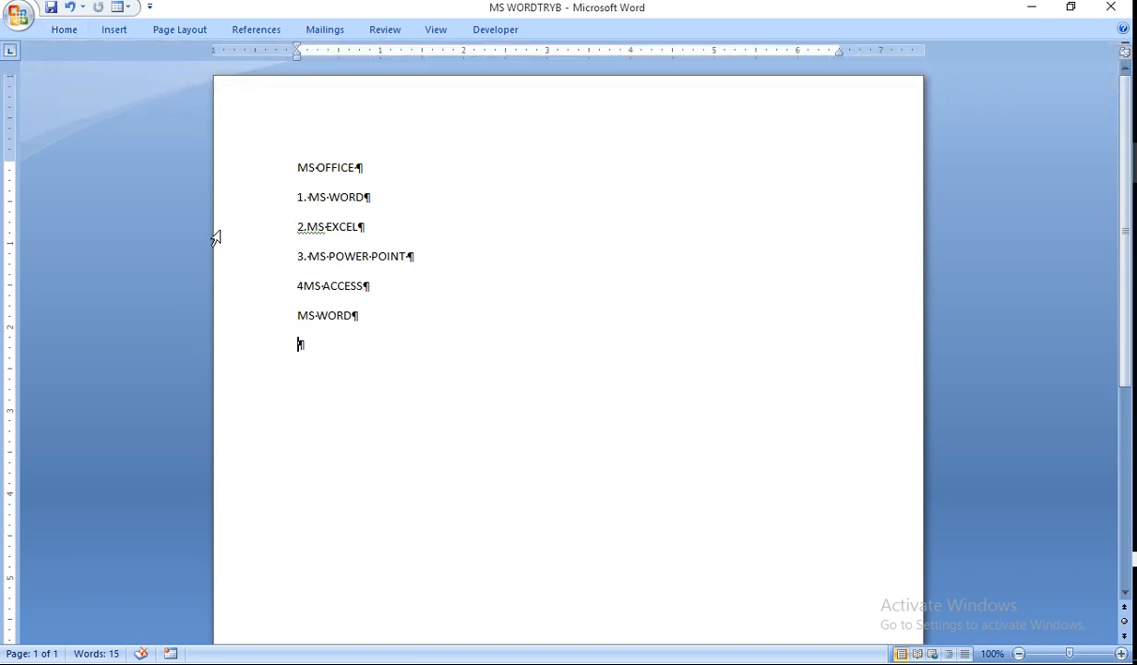
{"action": "left_click", "coordinate": [219, 320]}
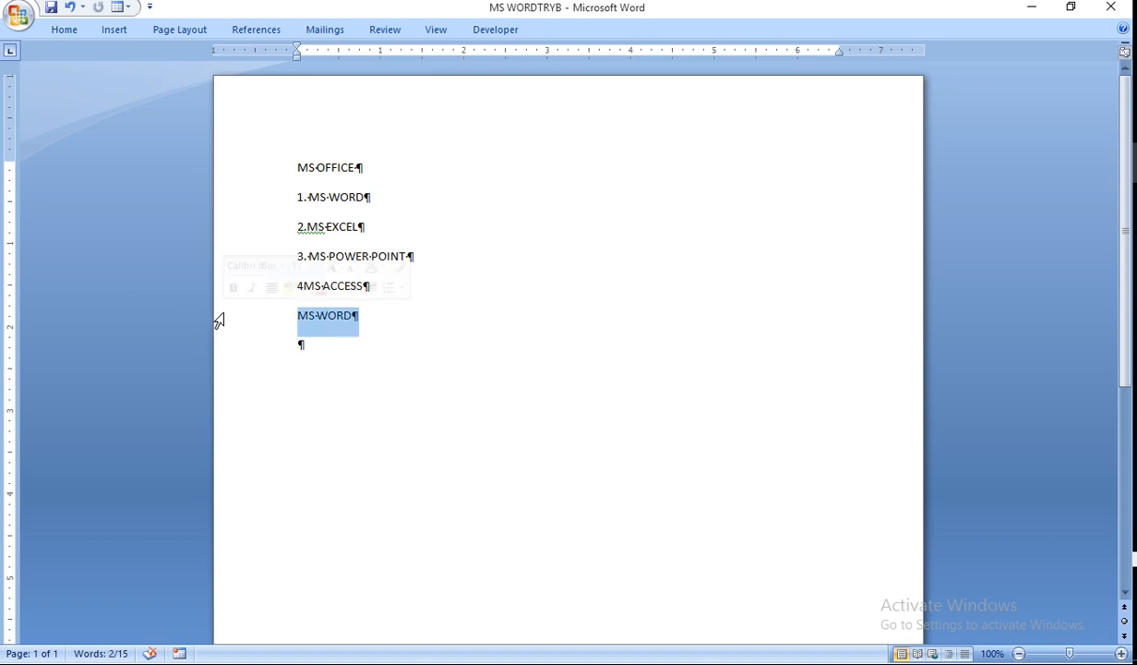
{"action": "left_click", "coordinate": [61, 30]}
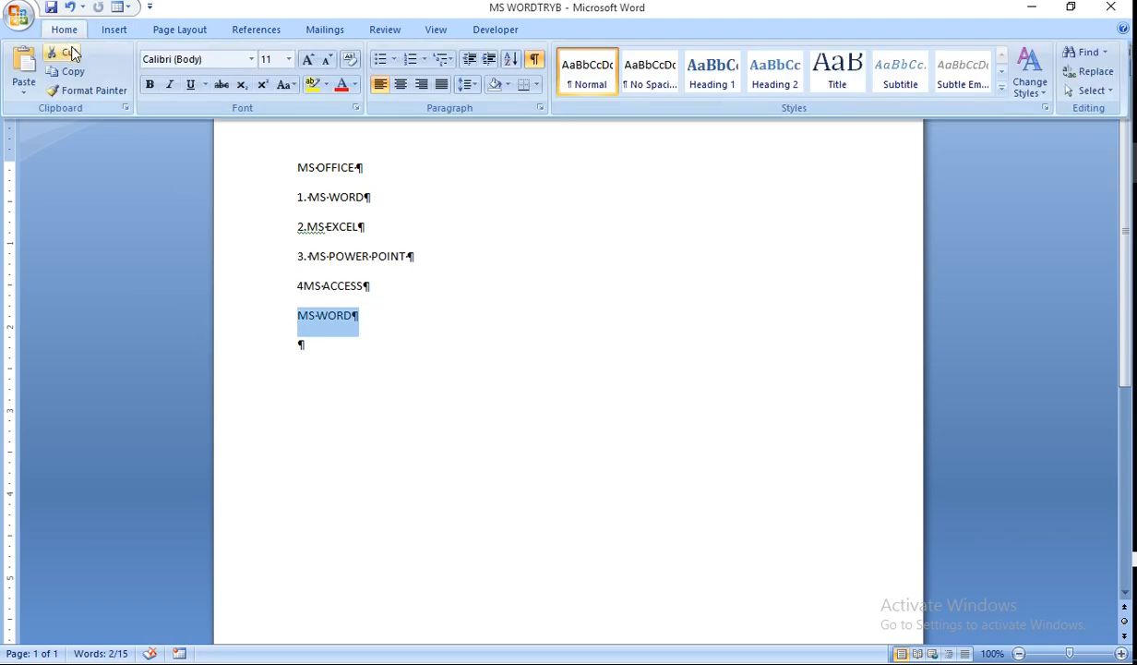
{"action": "left_click", "coordinate": [72, 50]}
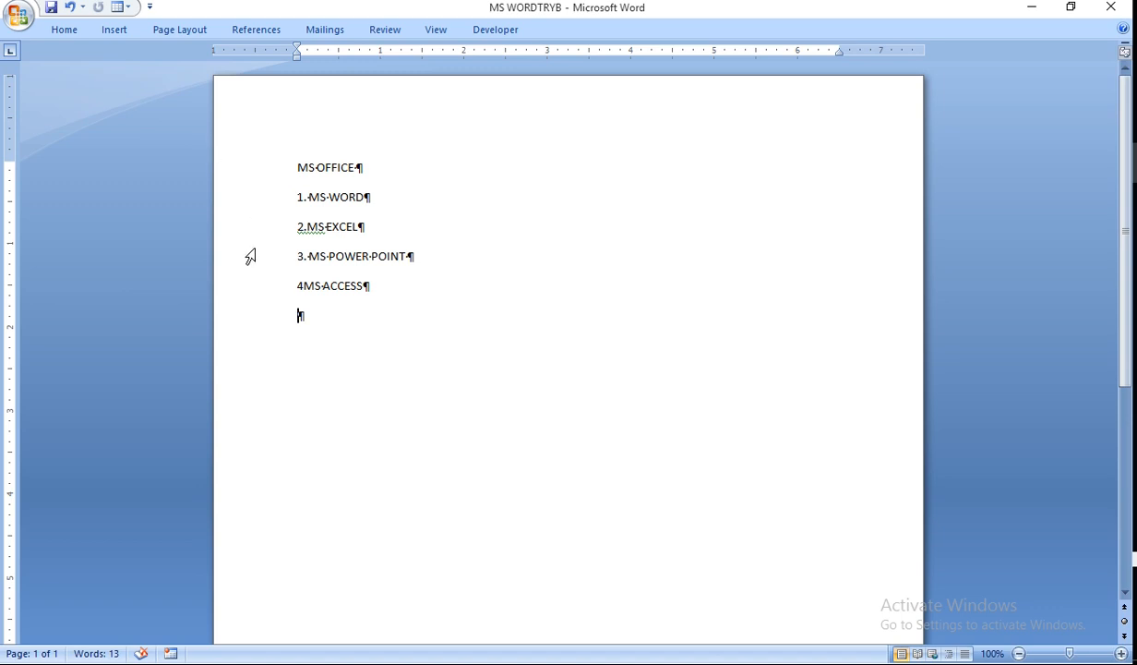
- Paste the cut "MS WORD" line back below the MS ACCESS entry
{"action": "left_click", "coordinate": [58, 32]}
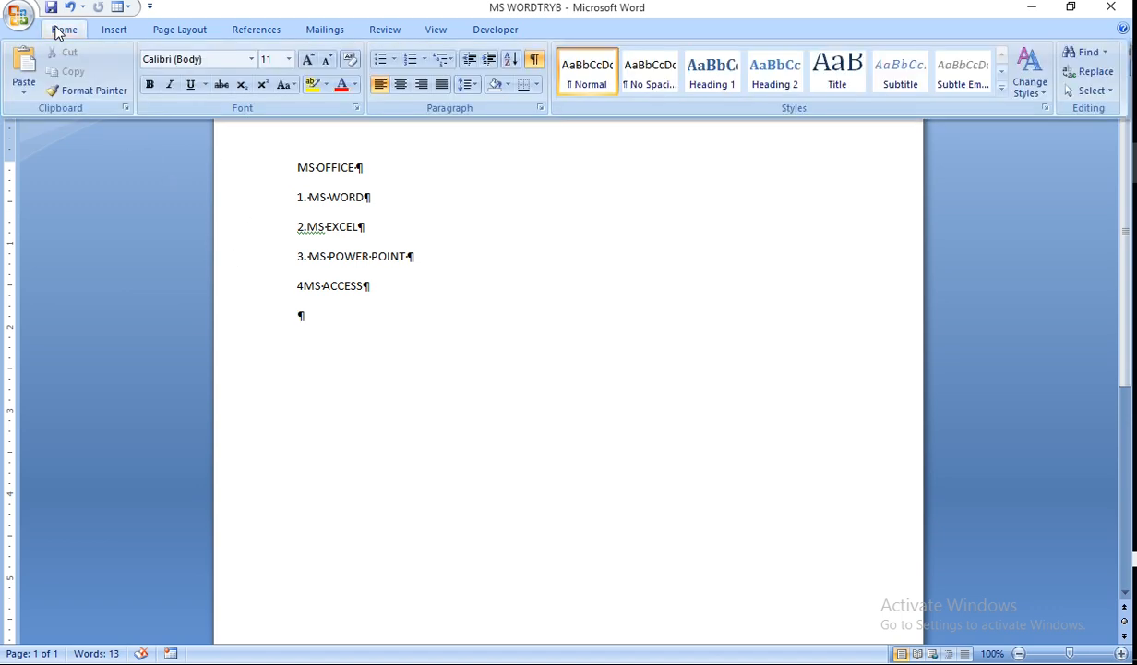
{"action": "left_click", "coordinate": [24, 92]}
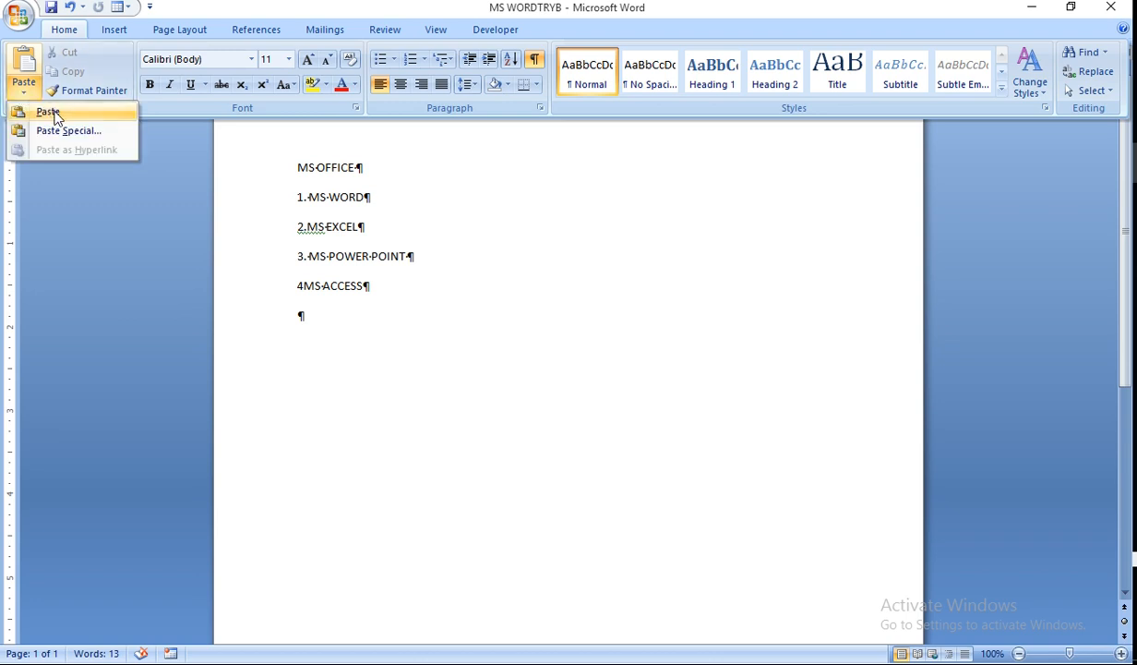
{"action": "left_click", "coordinate": [57, 114]}
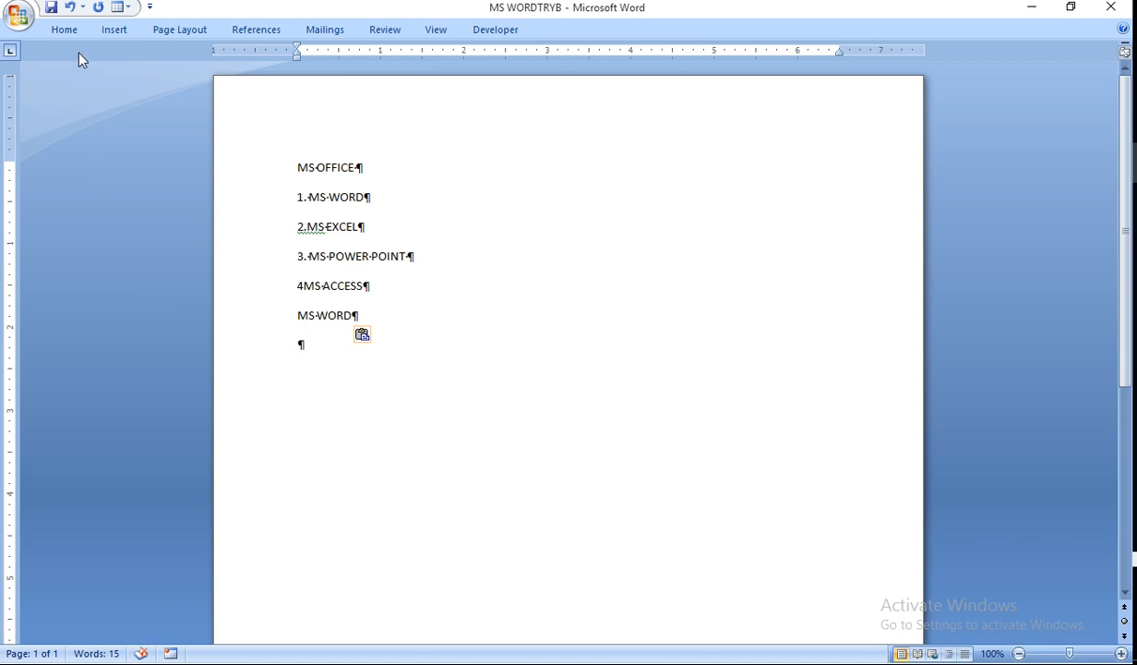
- Copy the unnumbered "MS WORD" line below the MS ACCESS entry
{"action": "left_click", "coordinate": [59, 29]}
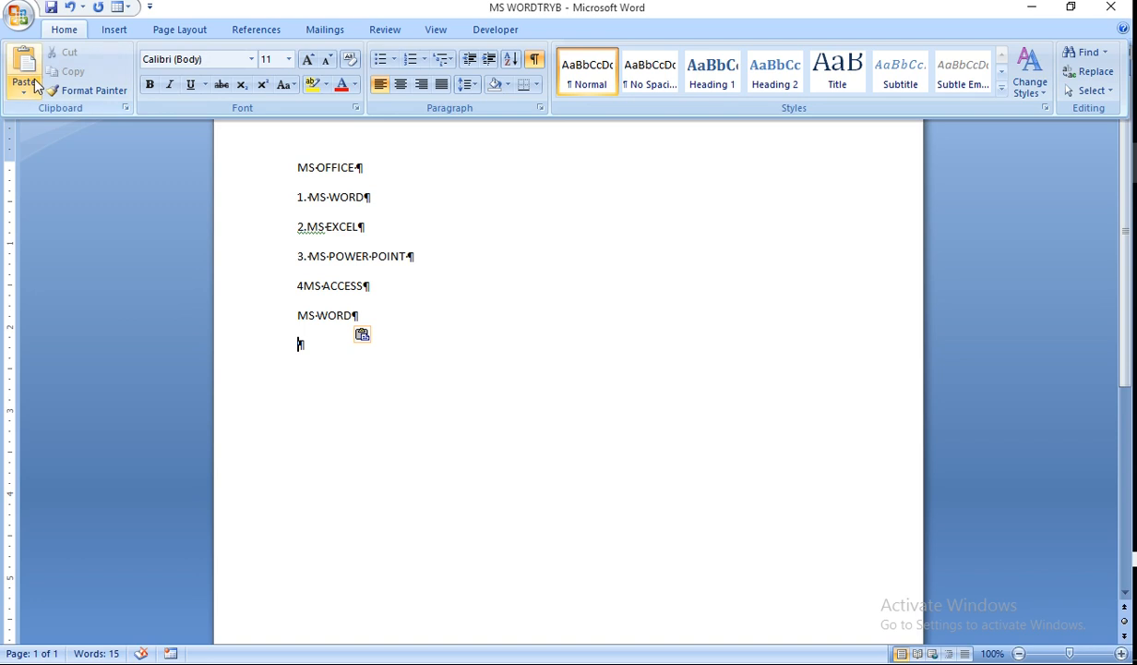
{"action": "left_click", "coordinate": [256, 326]}
{"action": "left_click", "coordinate": [256, 326]}
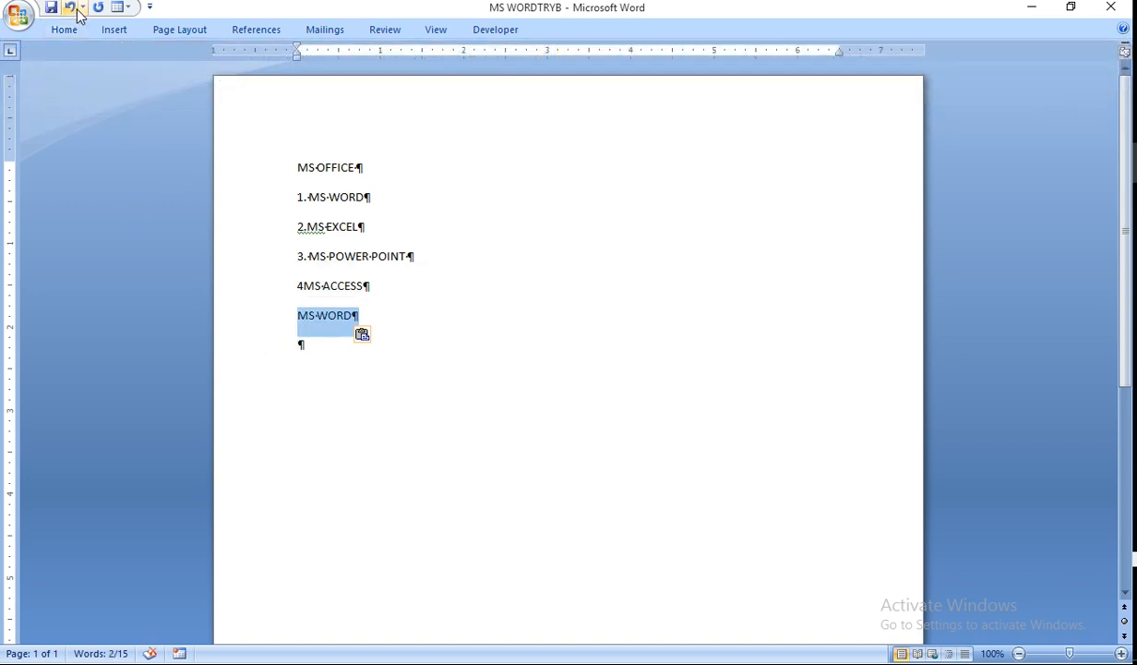
{"action": "left_click", "coordinate": [65, 32]}
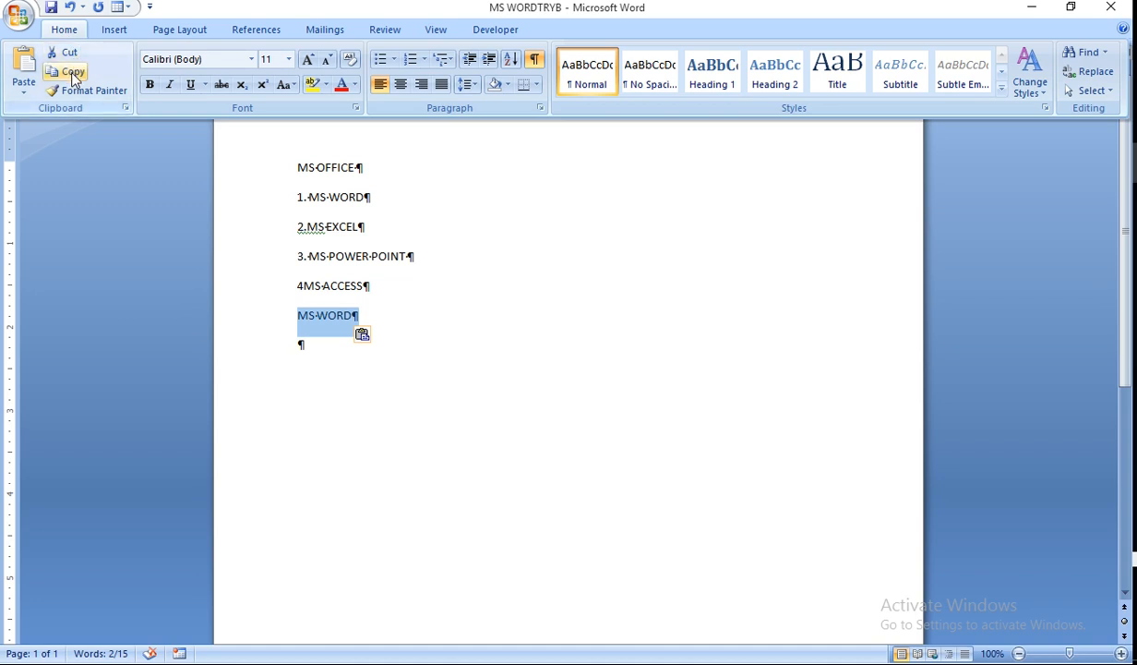
{"action": "left_click", "coordinate": [72, 74]}
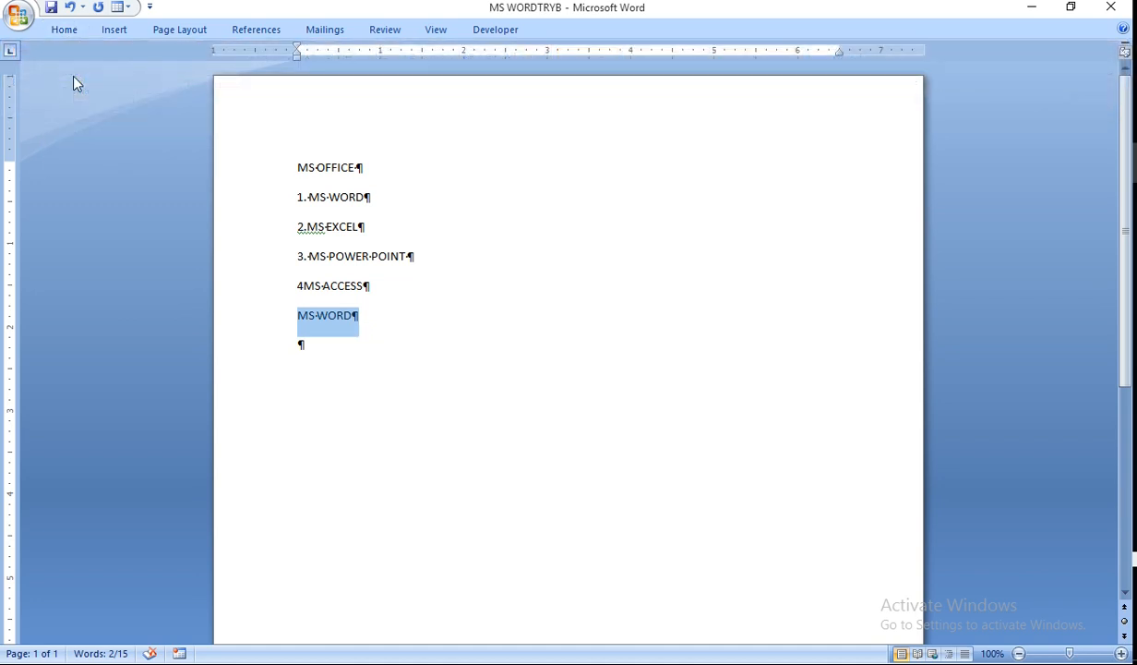
- Paste the copied "MS WORD" line on the empty line beneath the original and delete the pasted duplicate
{"action": "left_click", "coordinate": [300, 343]}
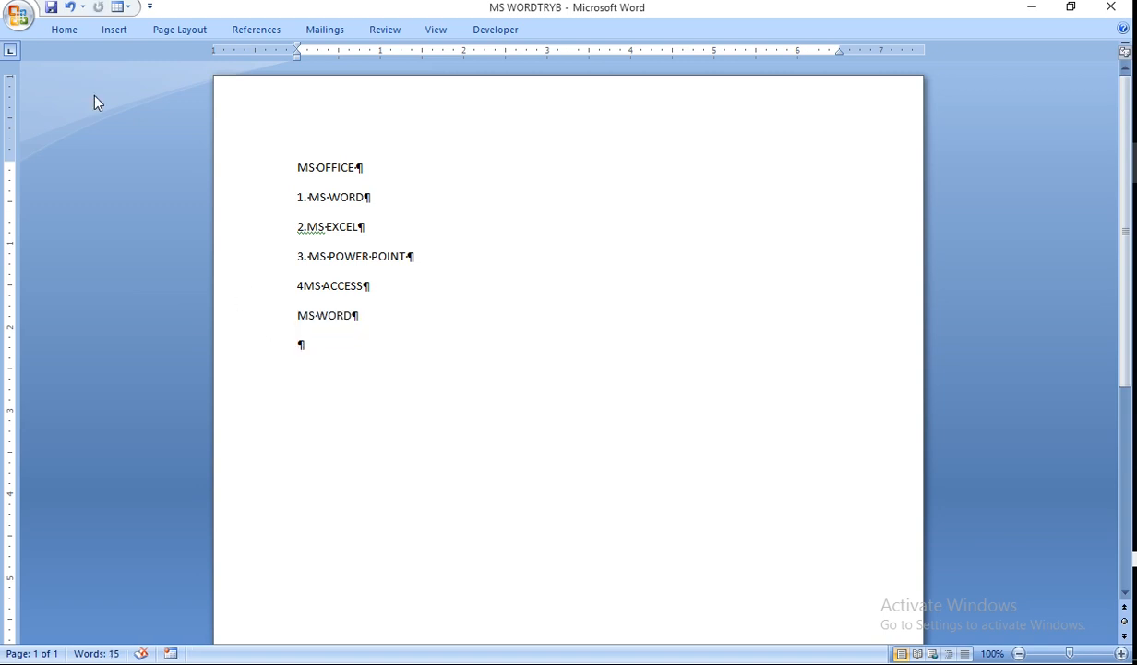
{"action": "left_click", "coordinate": [63, 30]}
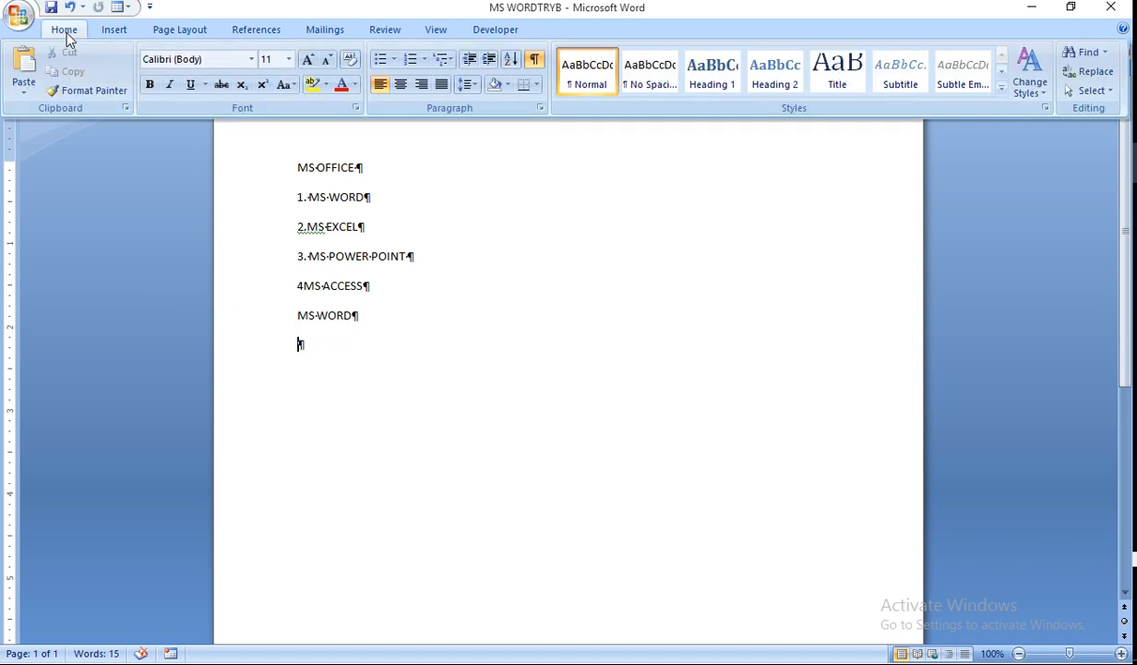
{"action": "left_click", "coordinate": [25, 86]}
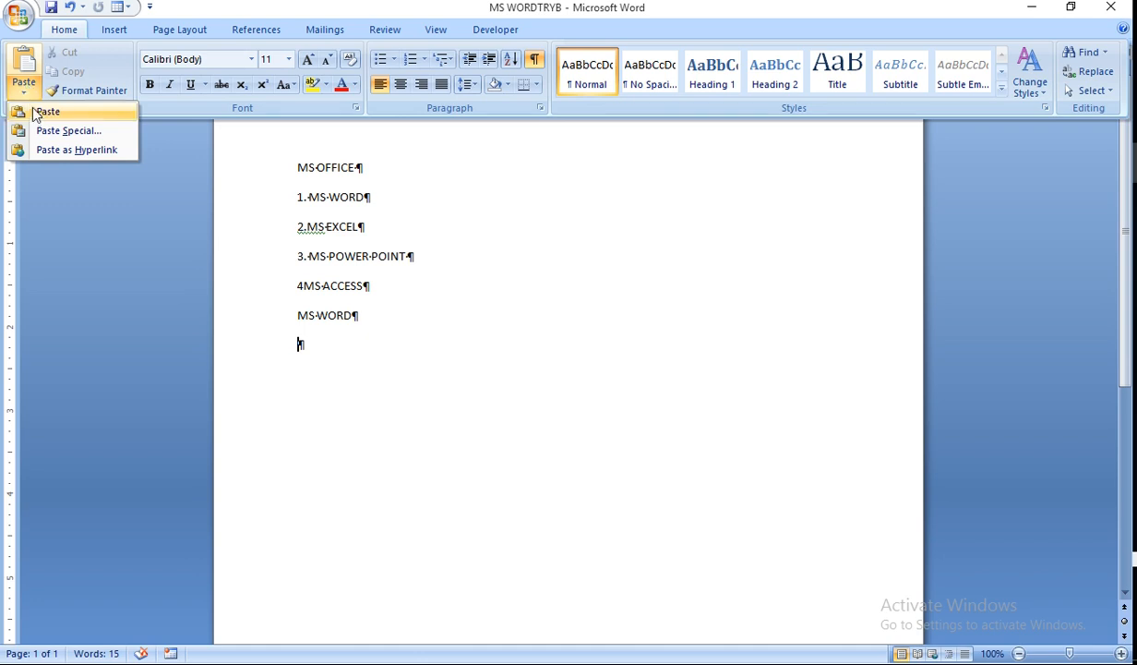
{"action": "left_click", "coordinate": [37, 111]}
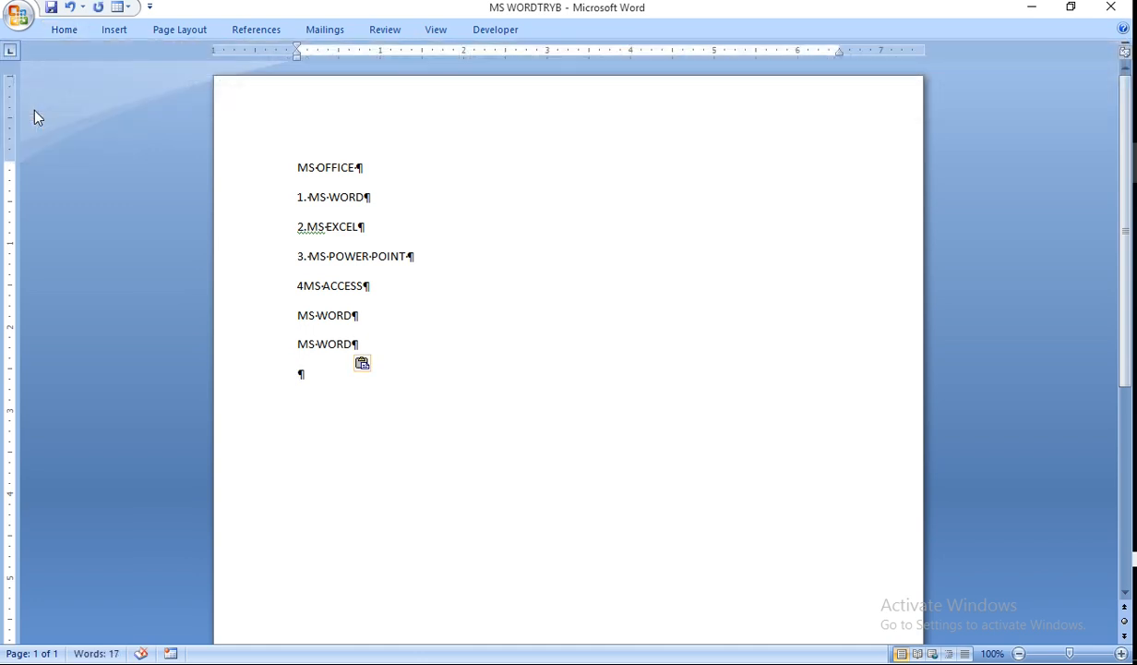
{"action": "left_click", "coordinate": [259, 355]}
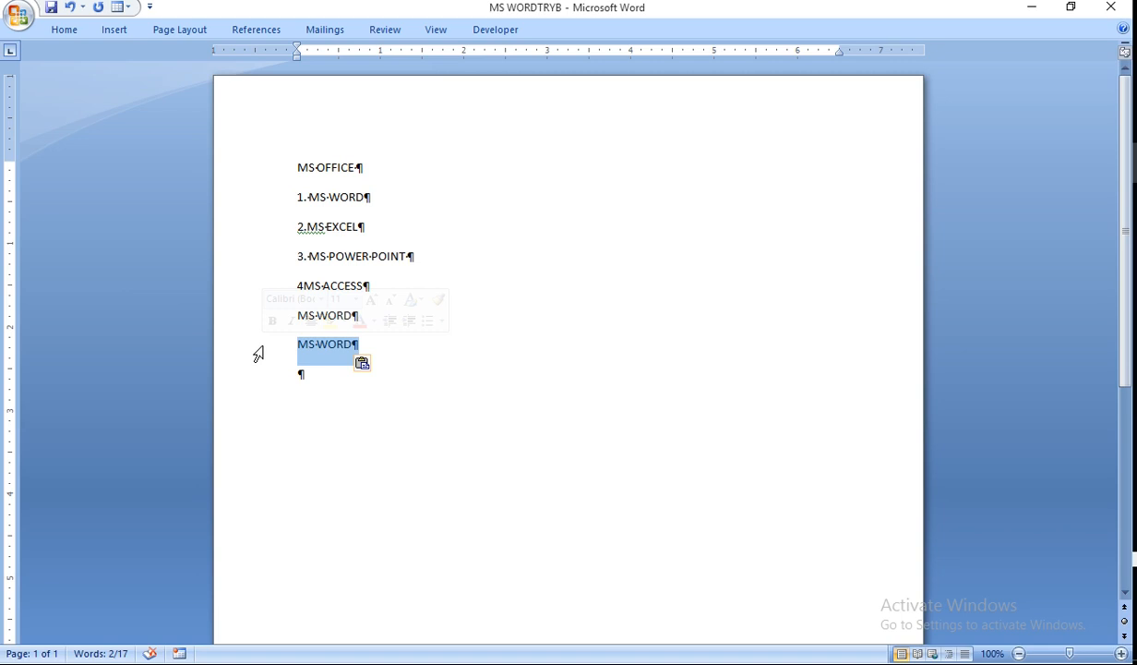
{"action": "key", "text": "Delete"}
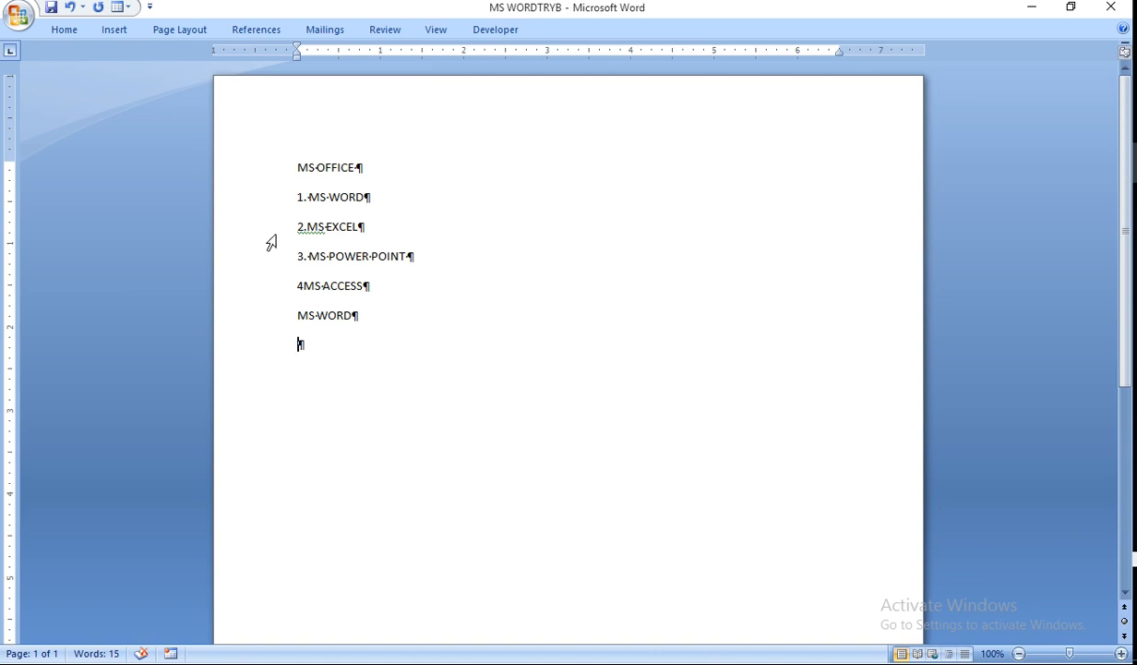
- Change the font color of the unnumbered "MS WORD" line to red
{"action": "left_click", "coordinate": [72, 30]}
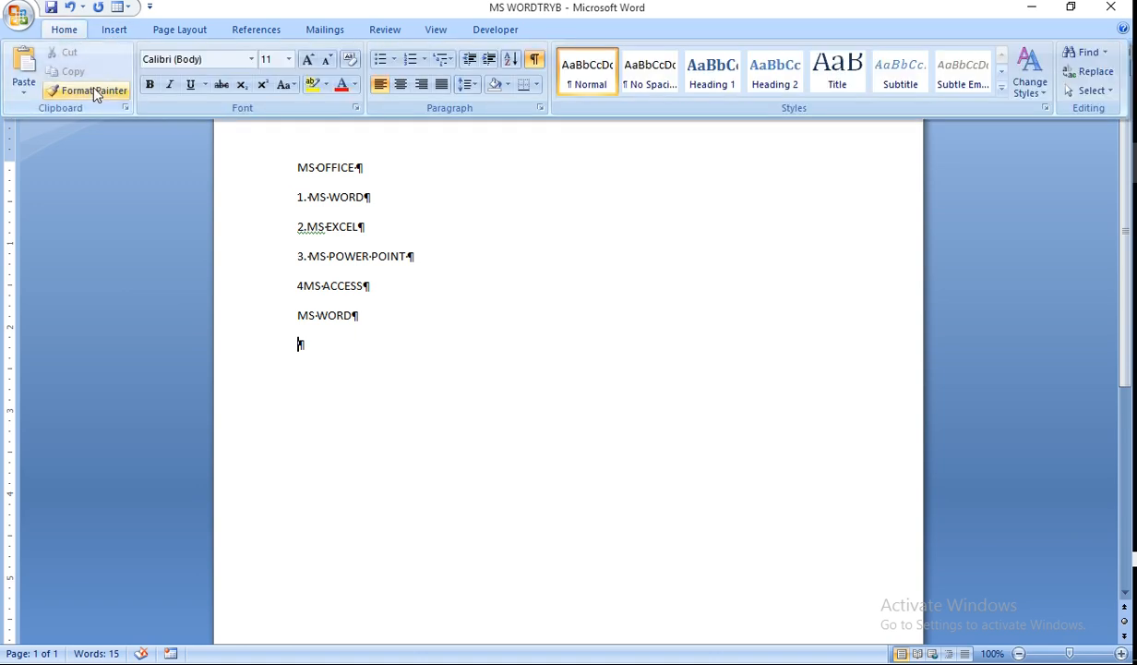
{"action": "left_click", "coordinate": [231, 314]}
{"action": "left_click", "coordinate": [231, 314]}
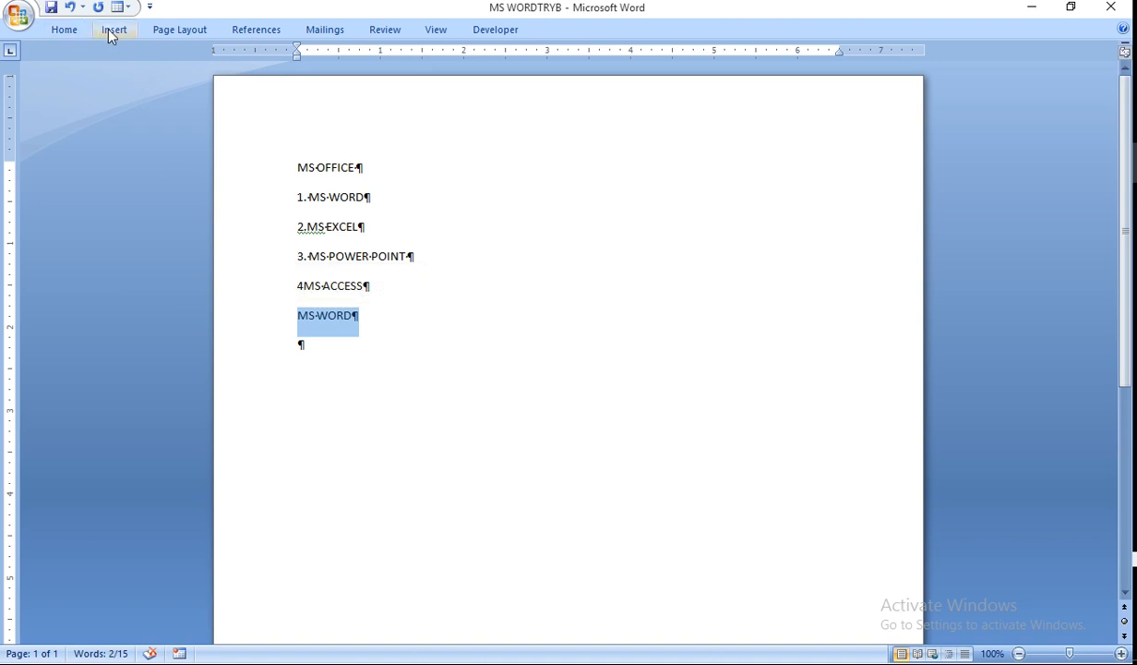
{"action": "left_click", "coordinate": [107, 30]}
{"action": "left_click", "coordinate": [109, 30]}
{"action": "left_click", "coordinate": [66, 29]}
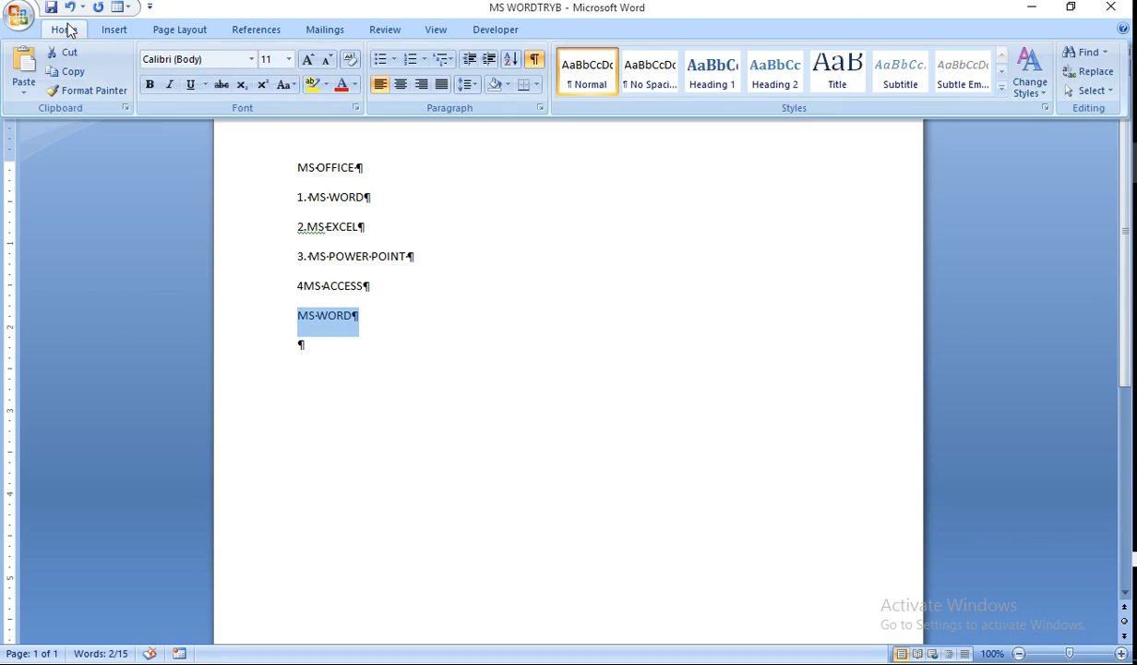
{"action": "left_click", "coordinate": [341, 87]}
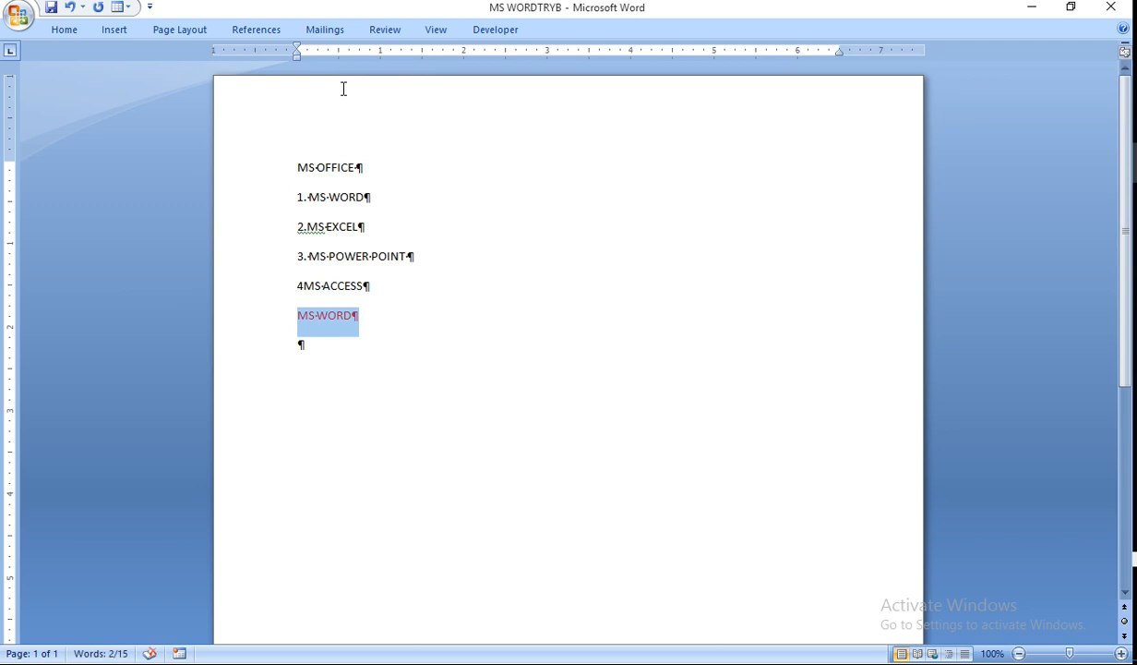
- Apply the red formatting of the unnumbered "MS WORD" line to the MS ACCESS line with Format Painter
{"action": "left_click", "coordinate": [64, 28]}
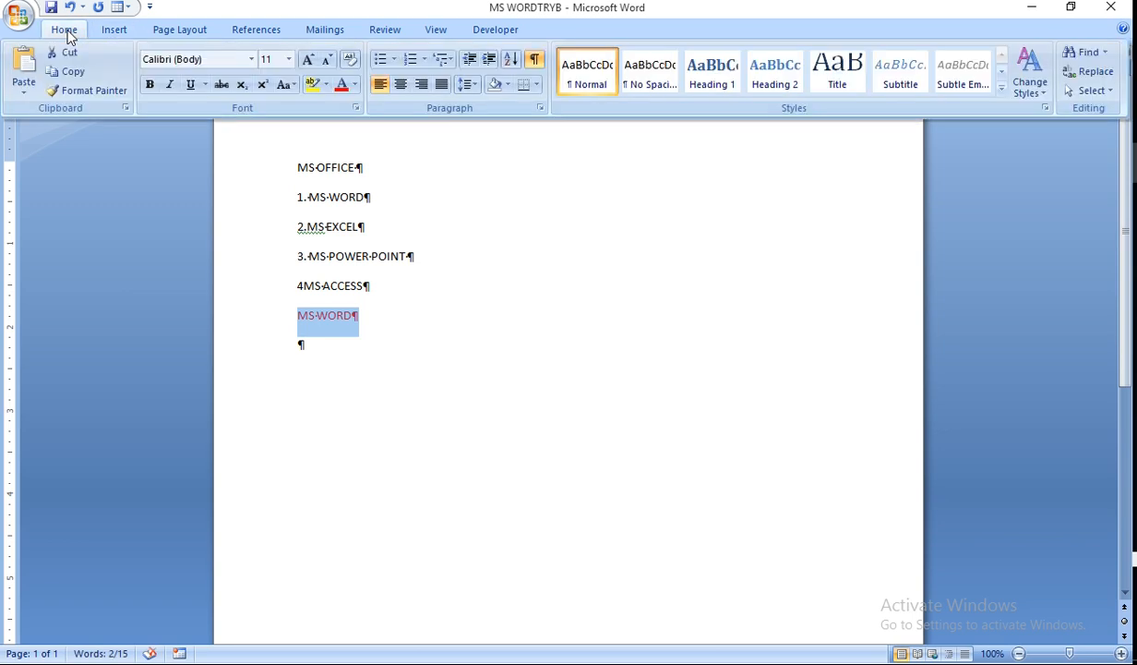
{"action": "left_click", "coordinate": [77, 95]}
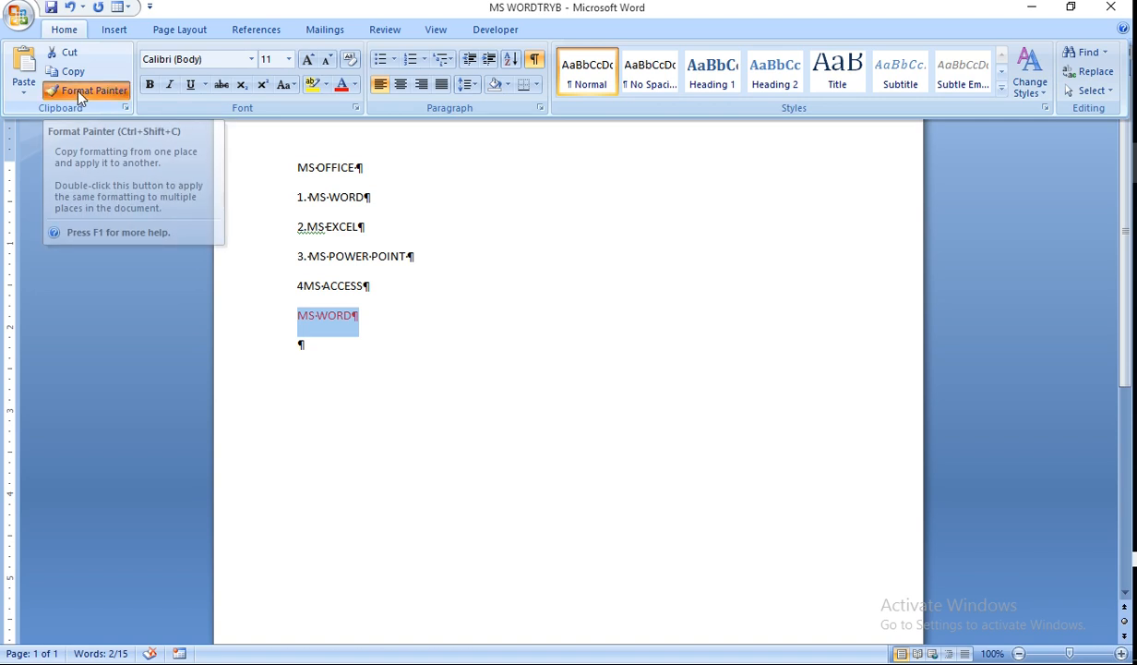
{"action": "left_click", "coordinate": [262, 291]}
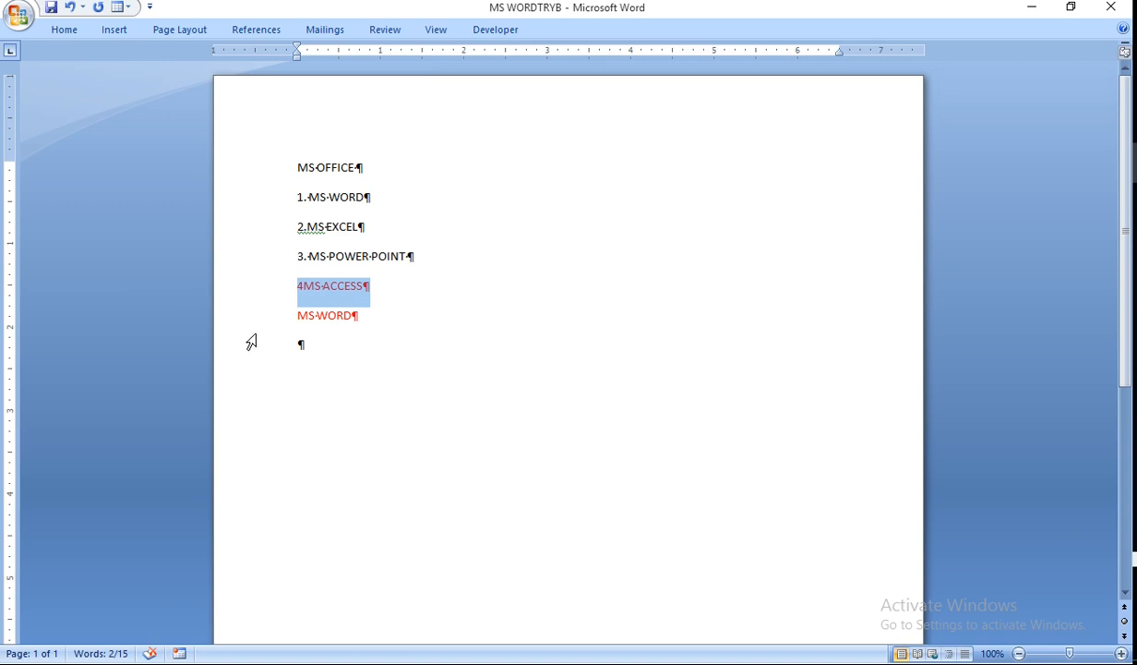
{"action": "left_click", "coordinate": [280, 173]}
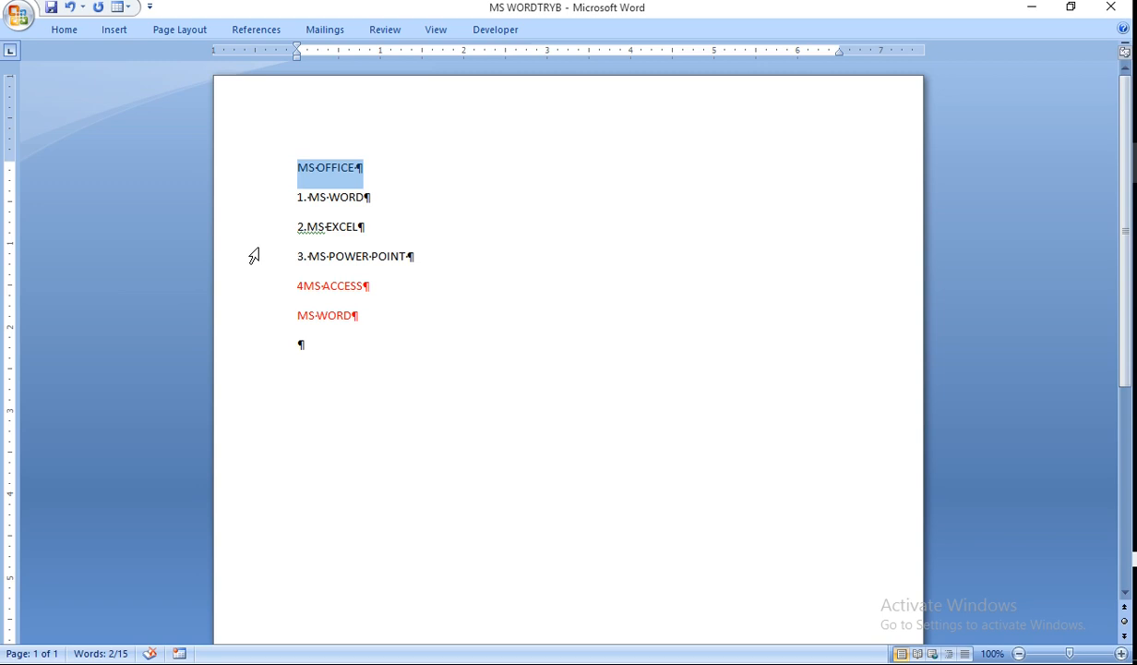
{"action": "left_click", "coordinate": [301, 342]}
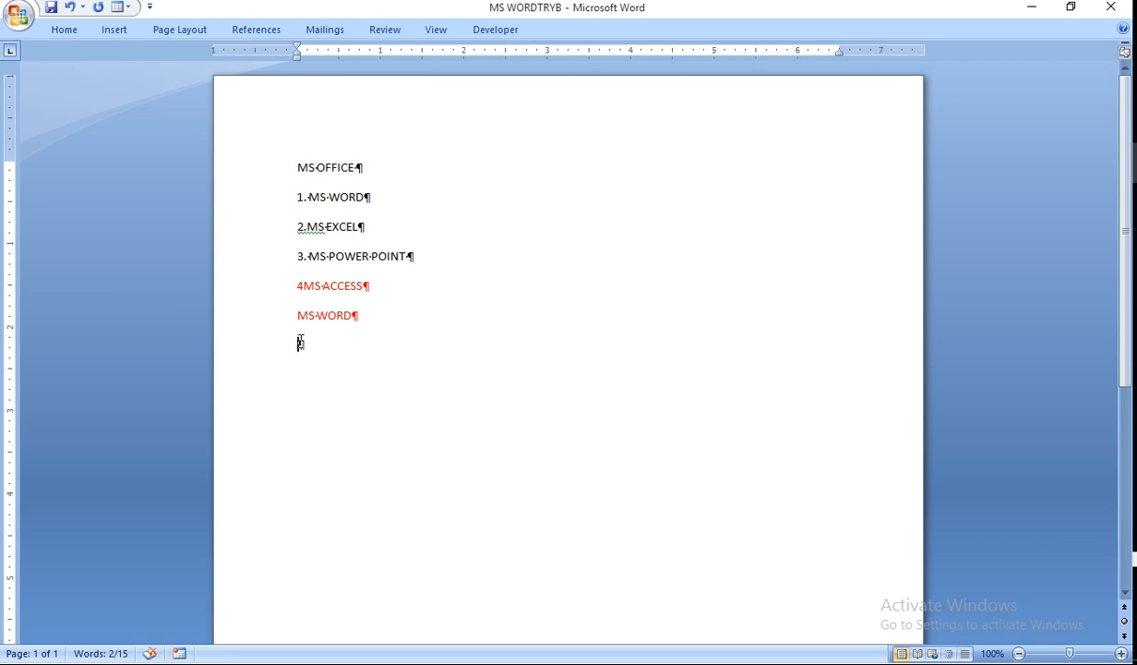
- Set the font size of the unnumbered "MS WORD" line to 72
{"action": "left_click", "coordinate": [65, 29]}
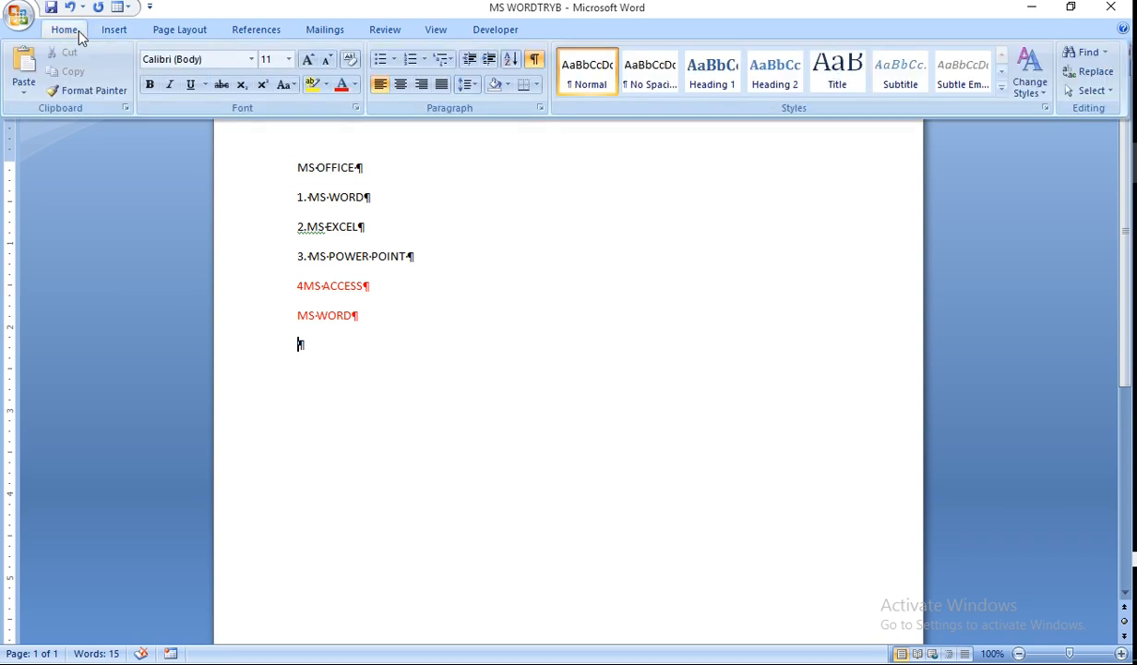
{"action": "left_click", "coordinate": [266, 314]}
{"action": "left_click", "coordinate": [236, 239]}
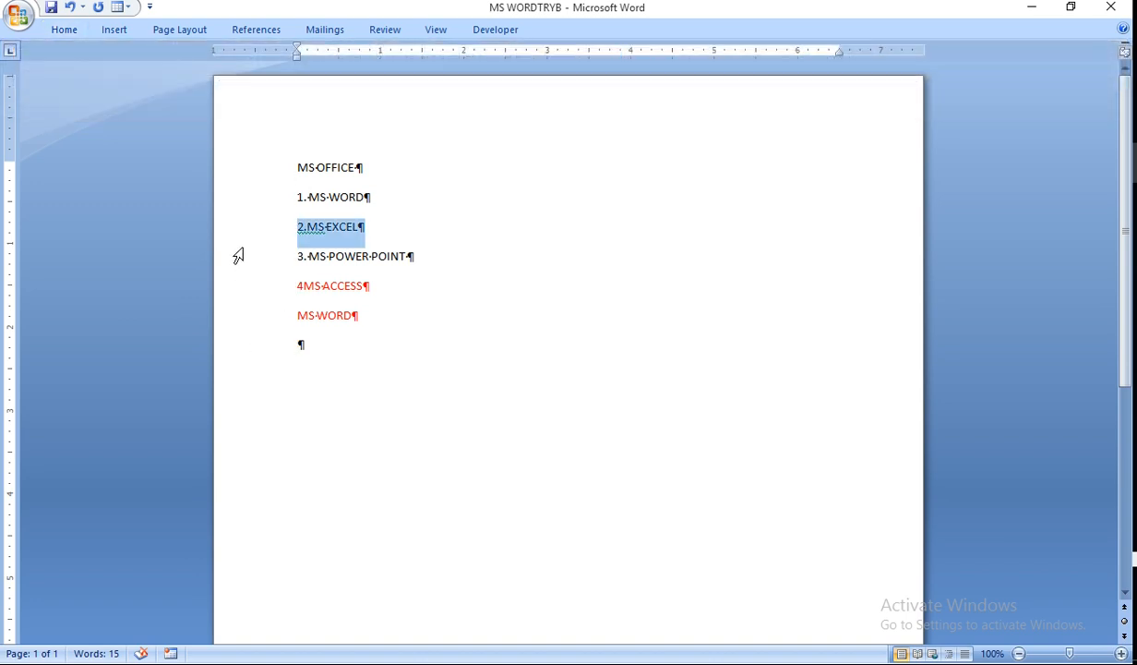
{"action": "left_click", "coordinate": [246, 330]}
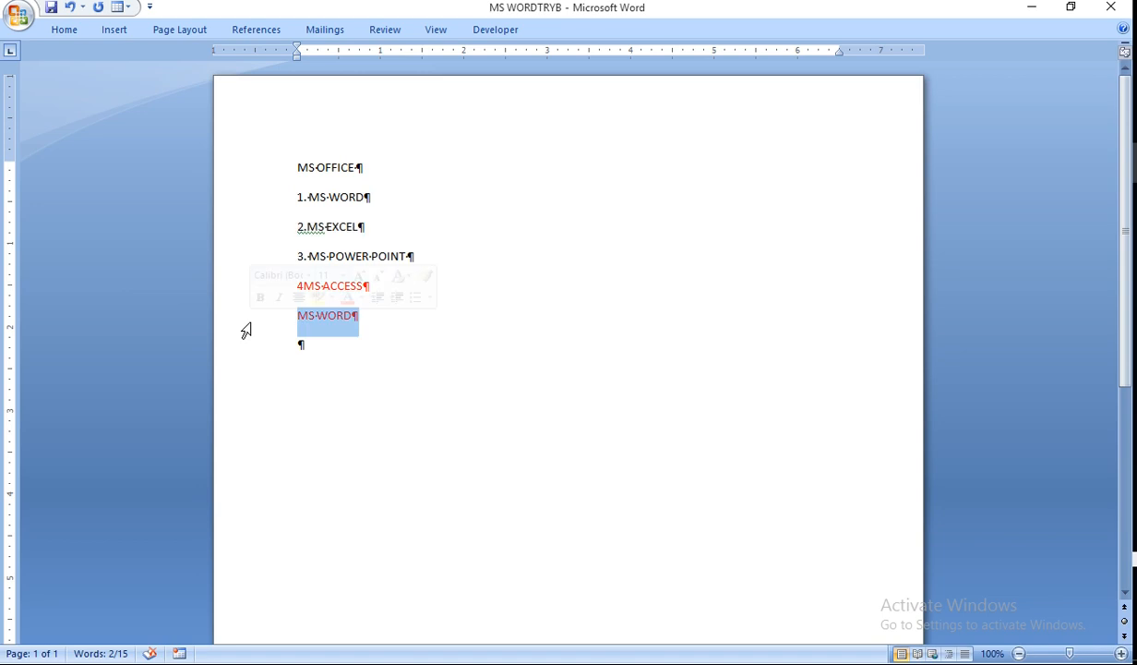
{"action": "left_click", "coordinate": [64, 28]}
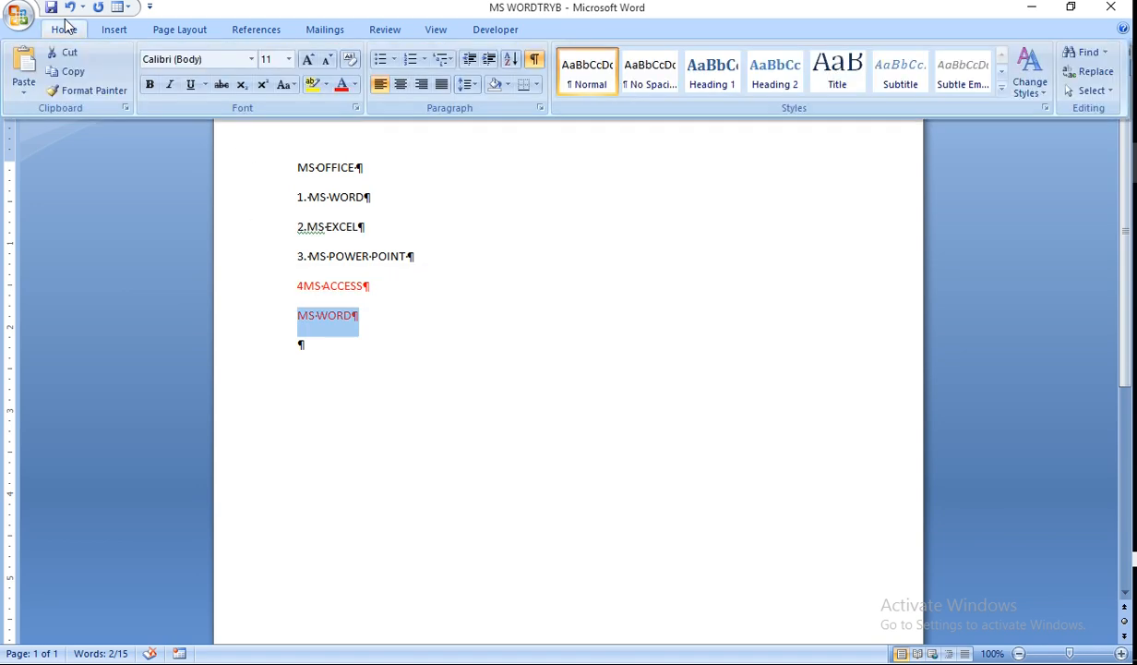
{"action": "left_click", "coordinate": [290, 60]}
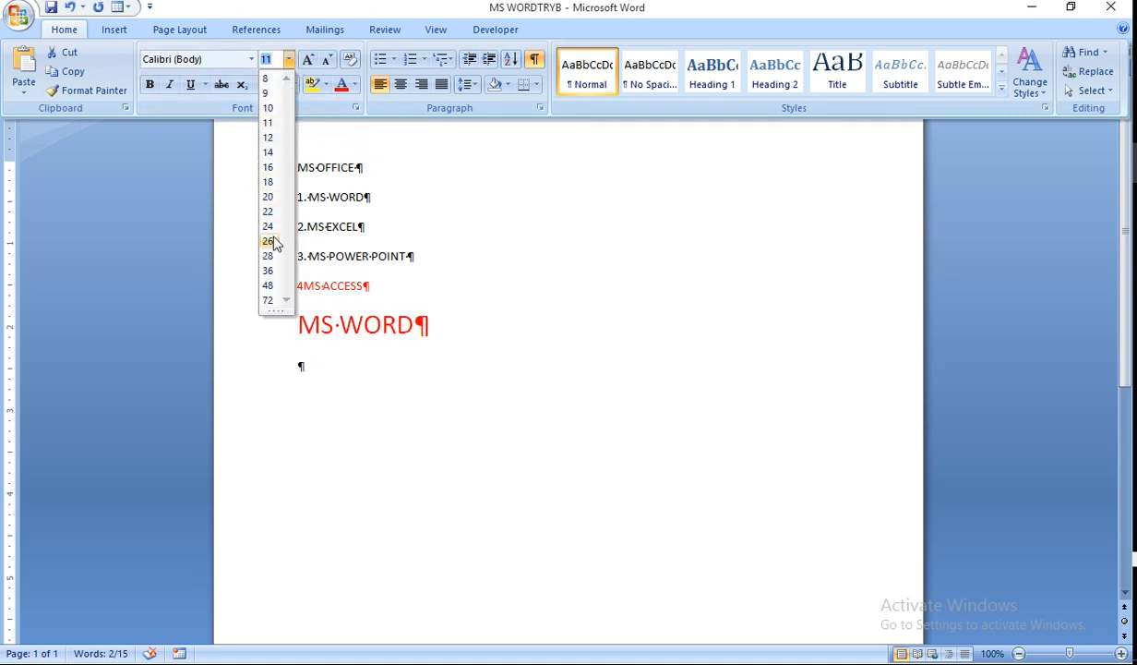
{"action": "left_click", "coordinate": [269, 301]}
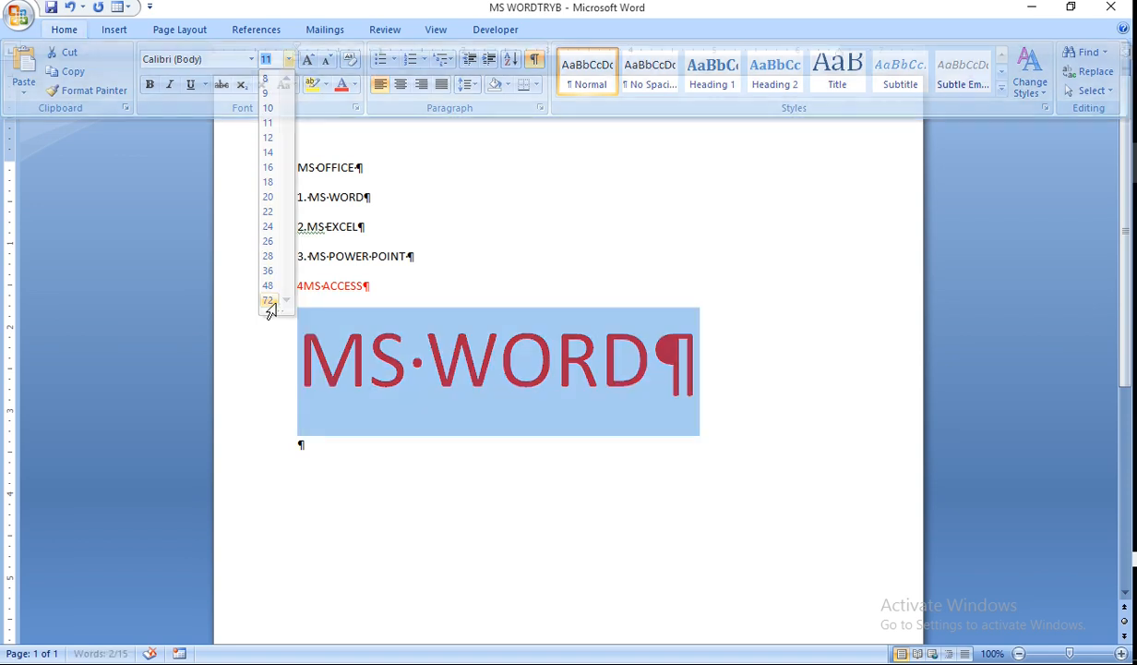
{"action": "key", "text": "ctrl+F1"}
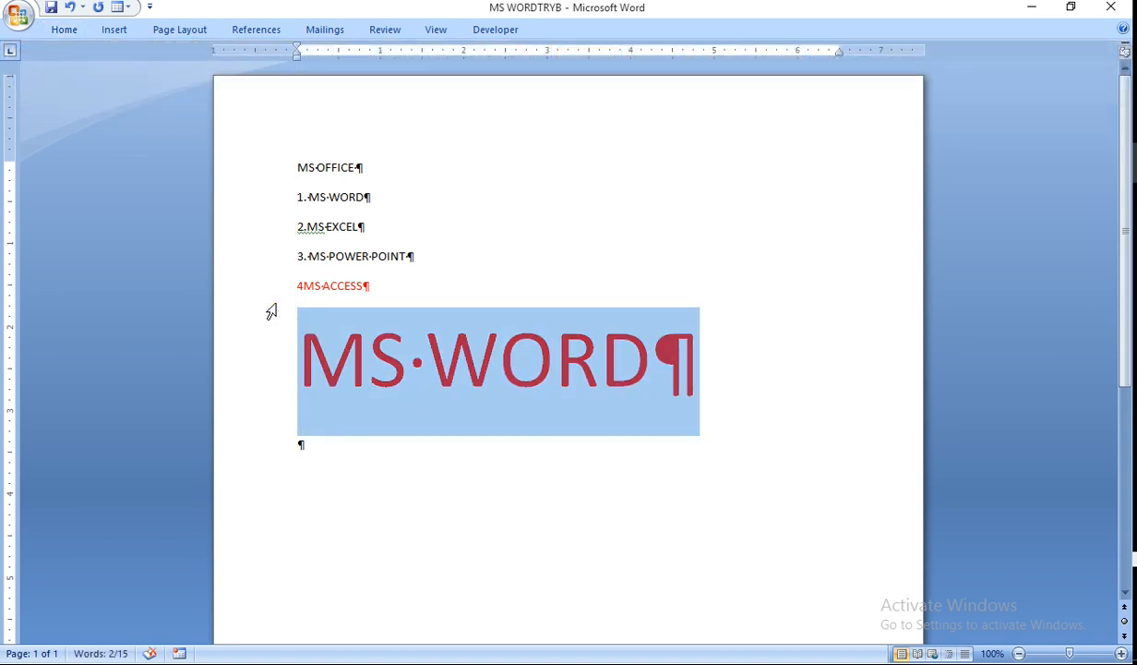
- Reduce the font size of the selected "MS WORD" line to 8
{"action": "left_click", "coordinate": [67, 30]}
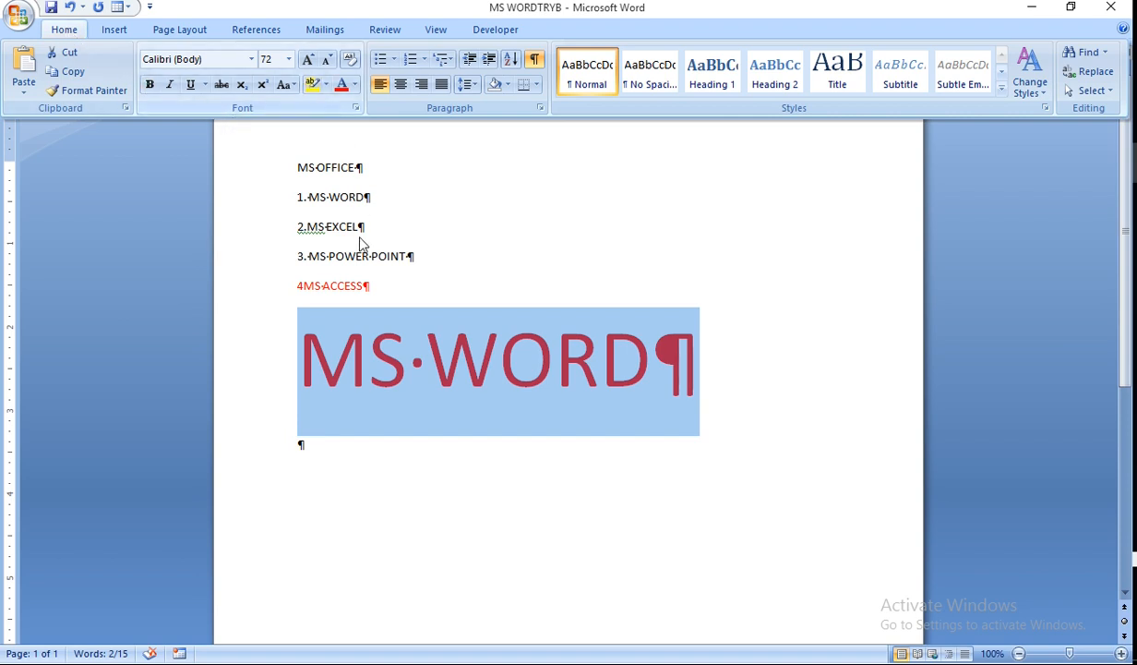
{"action": "left_click", "coordinate": [288, 59]}
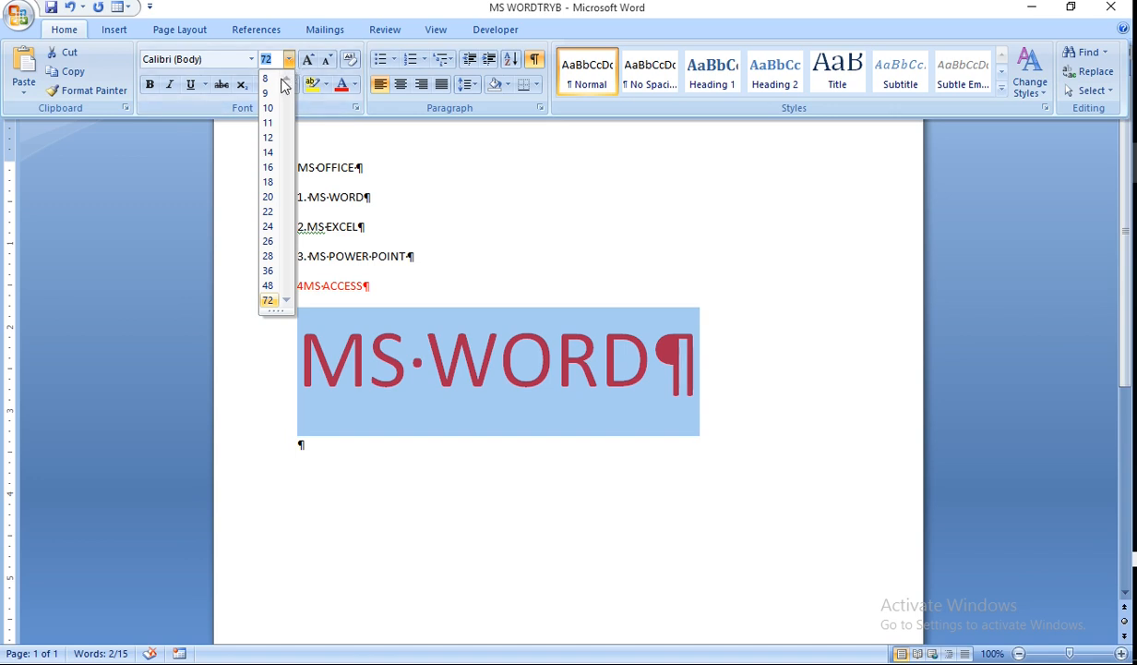
{"action": "left_click", "coordinate": [267, 83]}
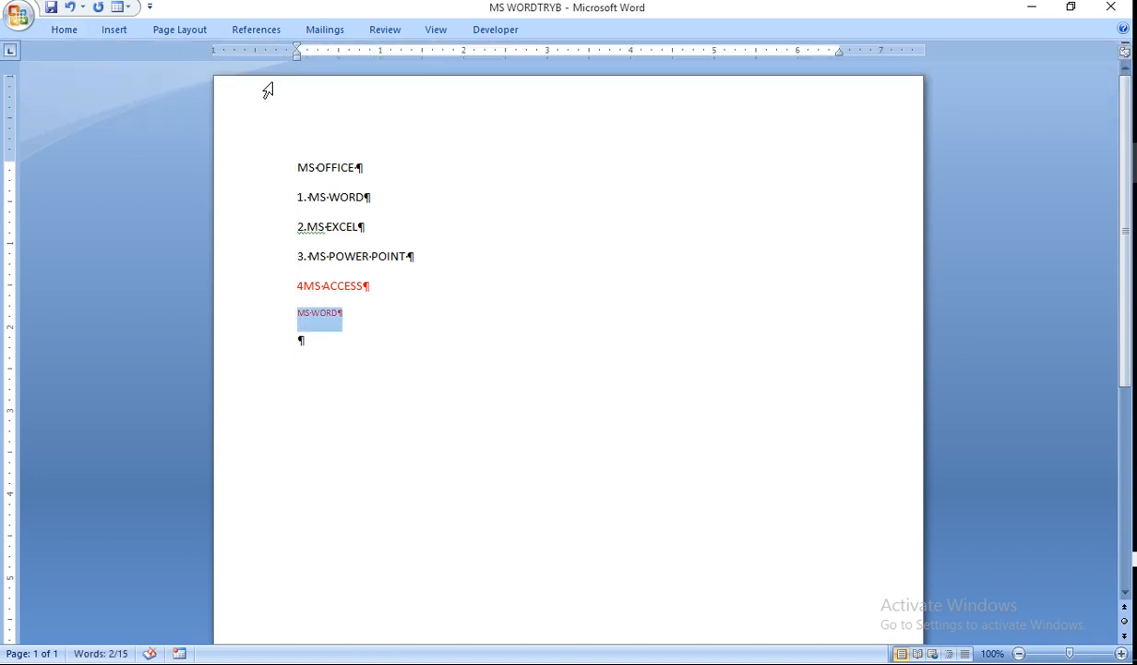
- Set the font size of the selected "MS WORD" line to 22
{"action": "left_click", "coordinate": [51, 33]}
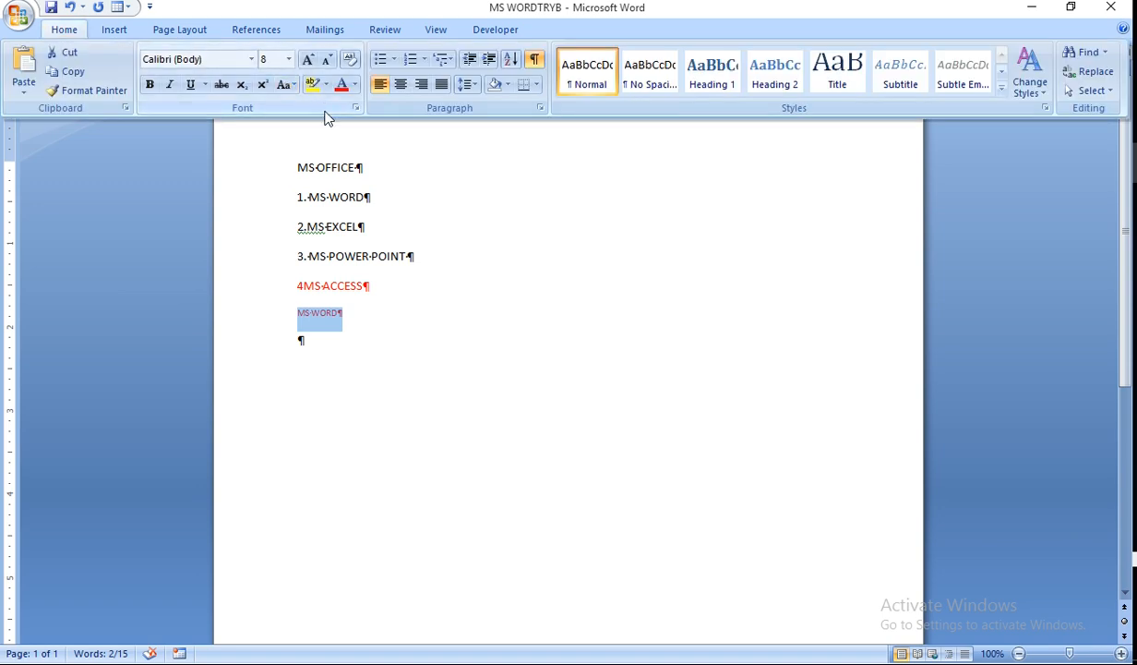
{"action": "left_click", "coordinate": [288, 60]}
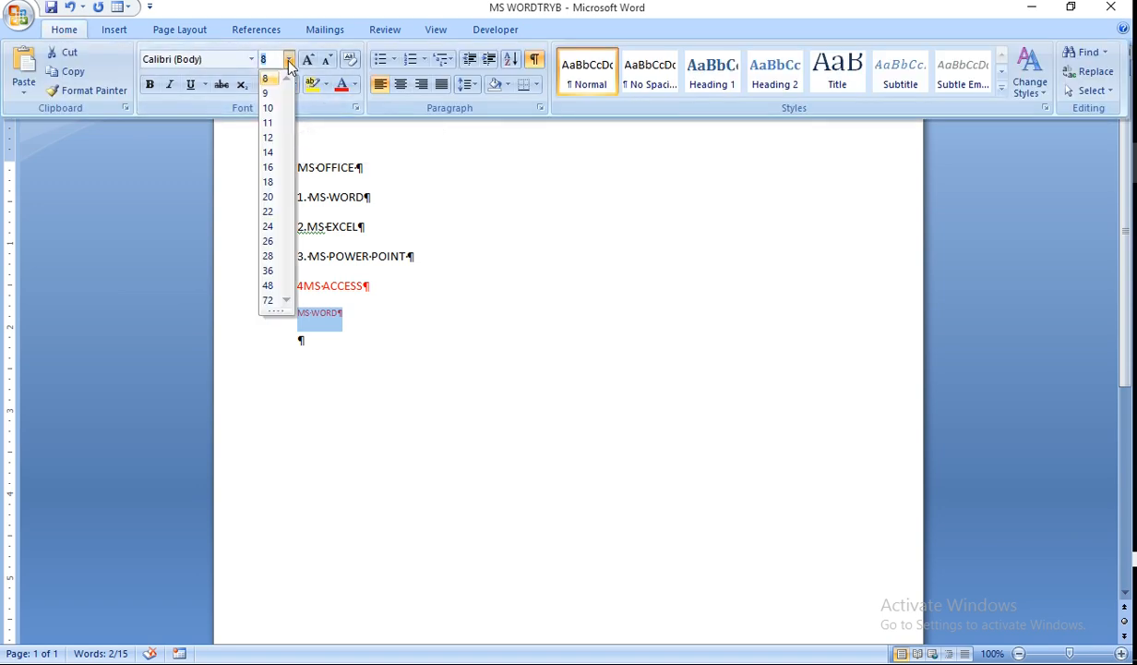
{"action": "left_click", "coordinate": [264, 222]}
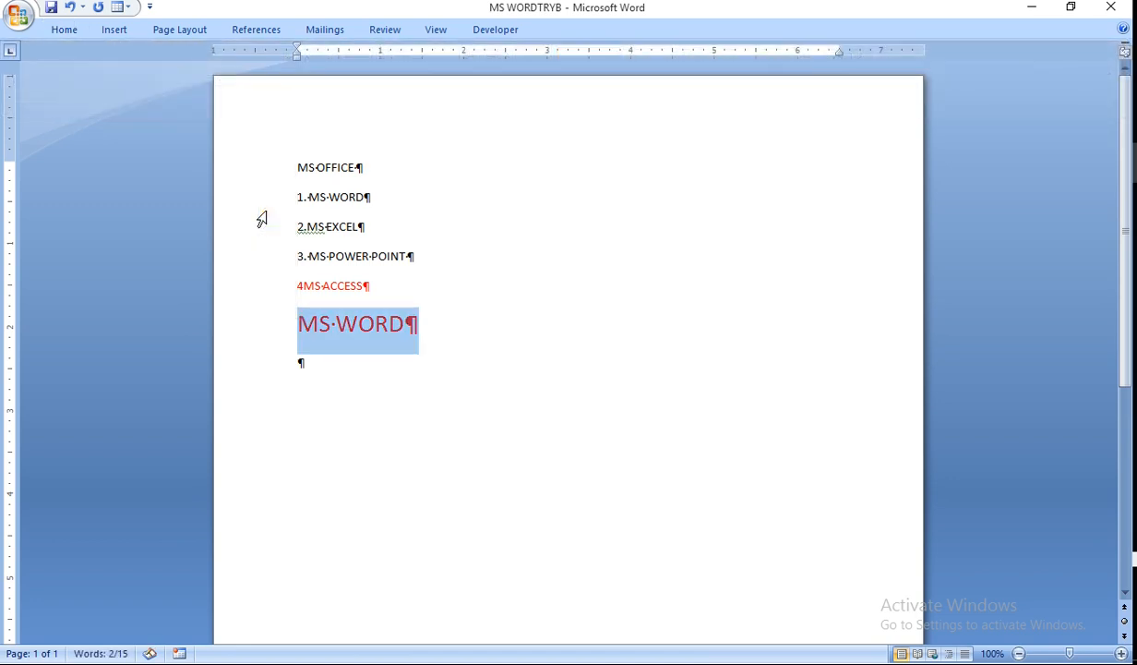
- Center the selected red "MS WORD" line horizontally on the page
{"action": "left_click", "coordinate": [67, 30]}
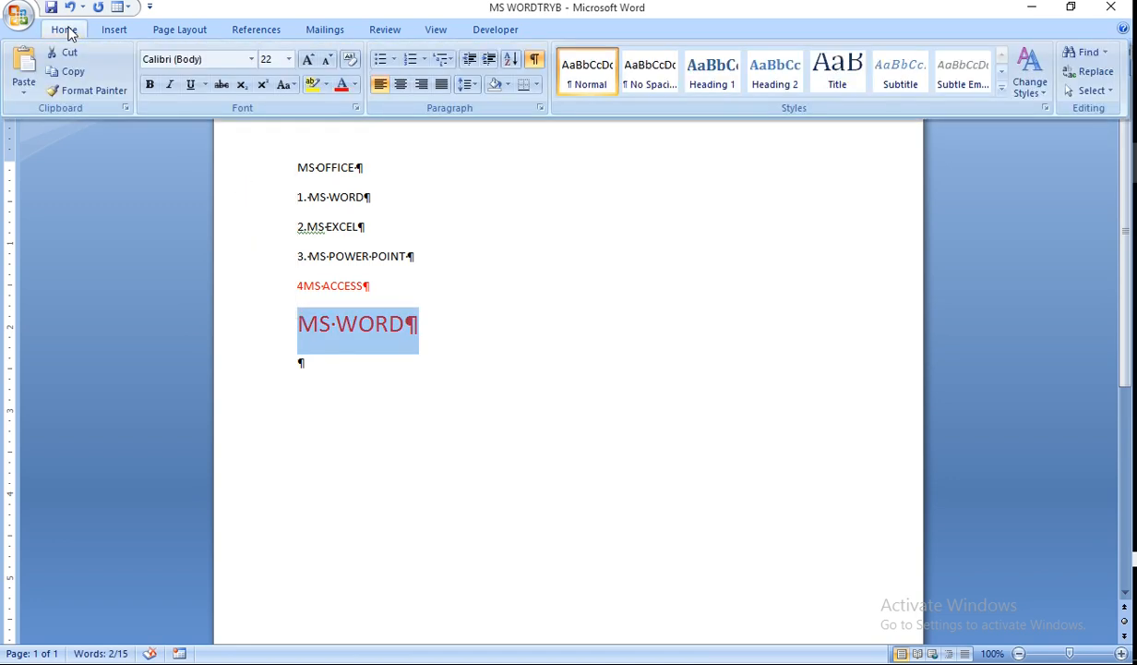
{"action": "left_click", "coordinate": [403, 82]}
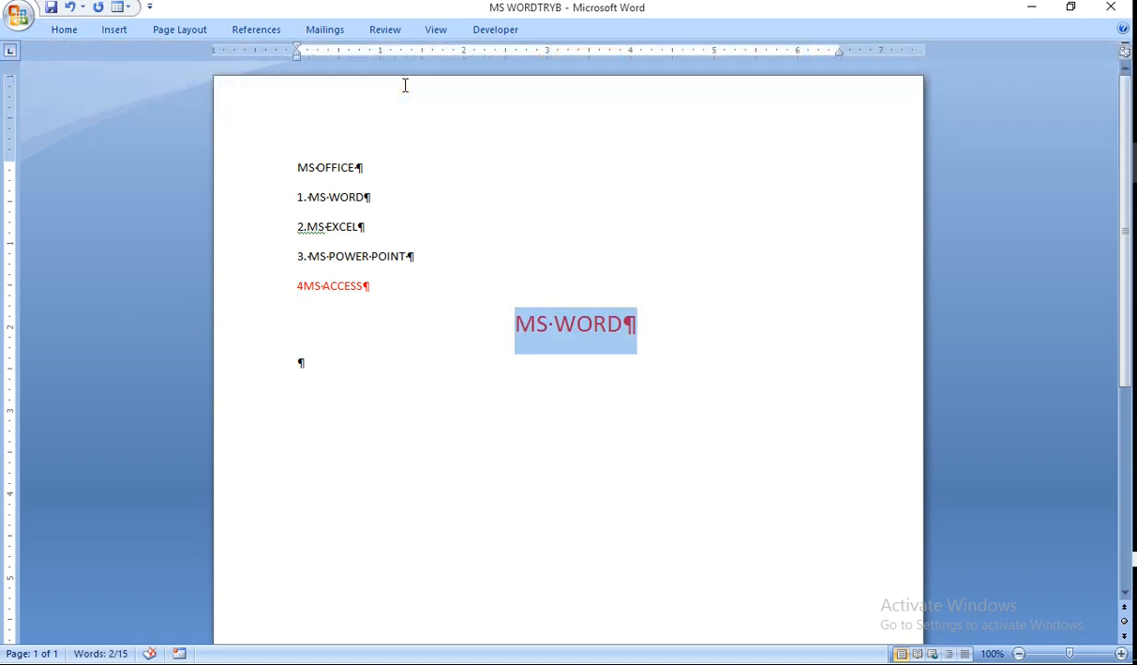
{"action": "left_click", "coordinate": [64, 31]}
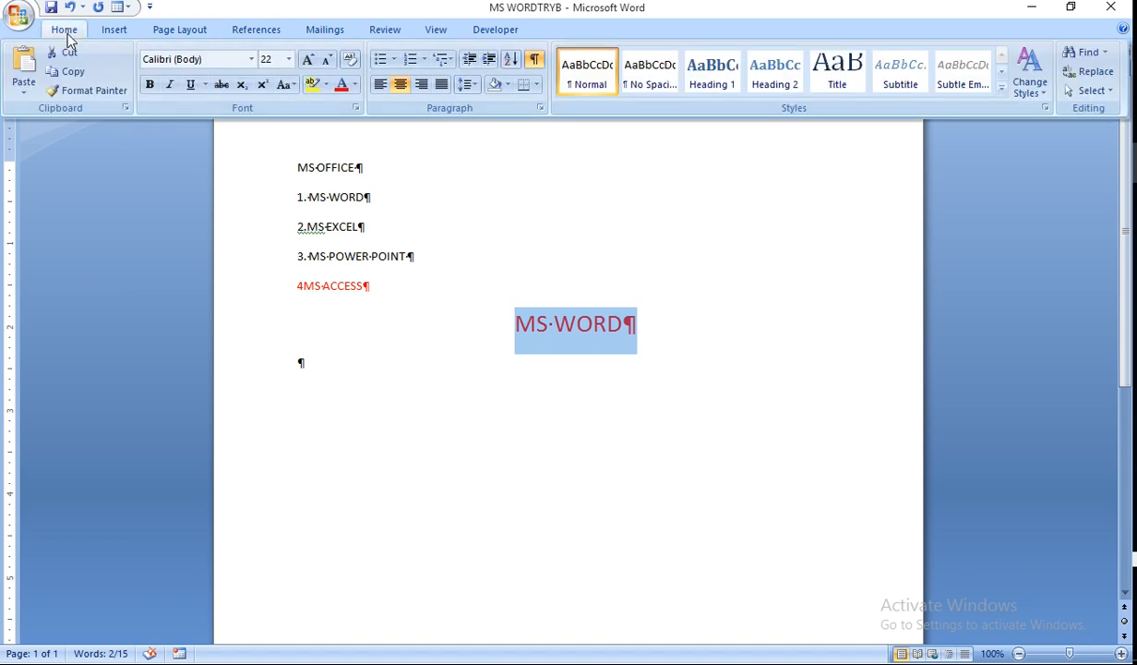
- Make the selected red "MS WORD" line bold, italic and underlined
{"action": "left_click", "coordinate": [147, 85]}
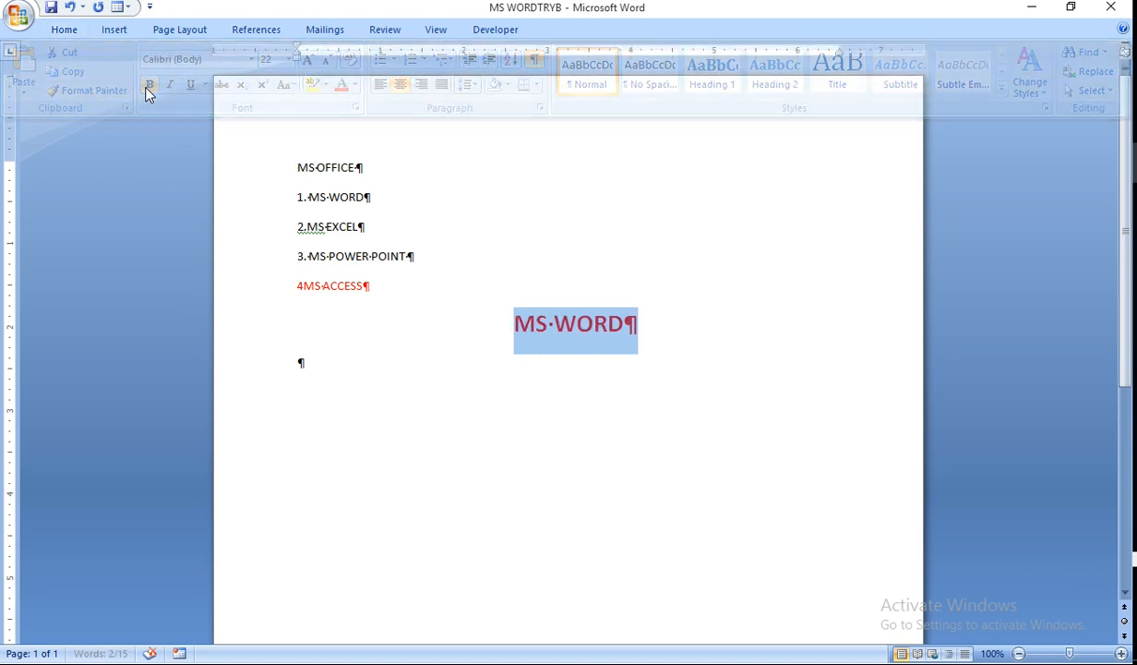
{"action": "left_click", "coordinate": [69, 29]}
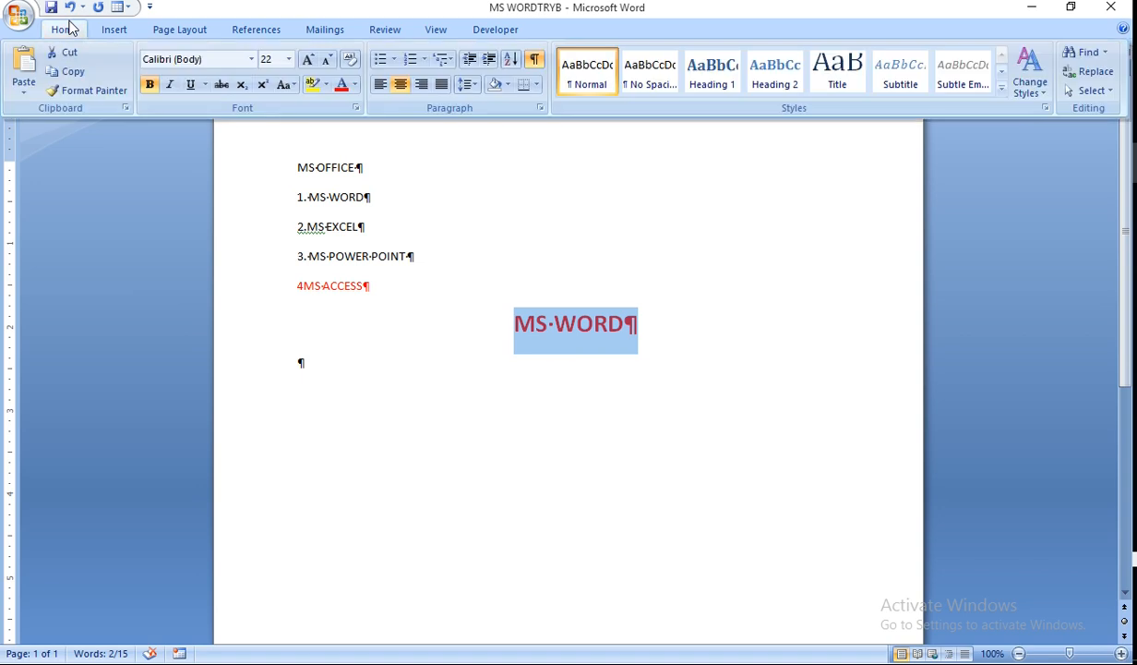
{"action": "left_click", "coordinate": [170, 85]}
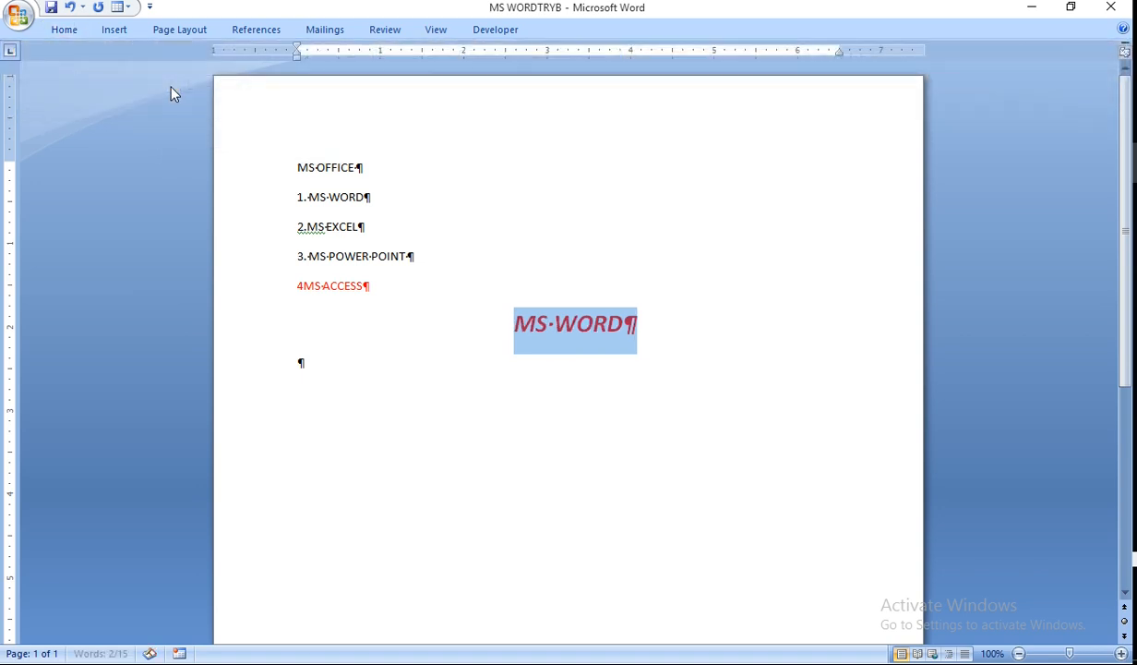
{"action": "left_click", "coordinate": [70, 33]}
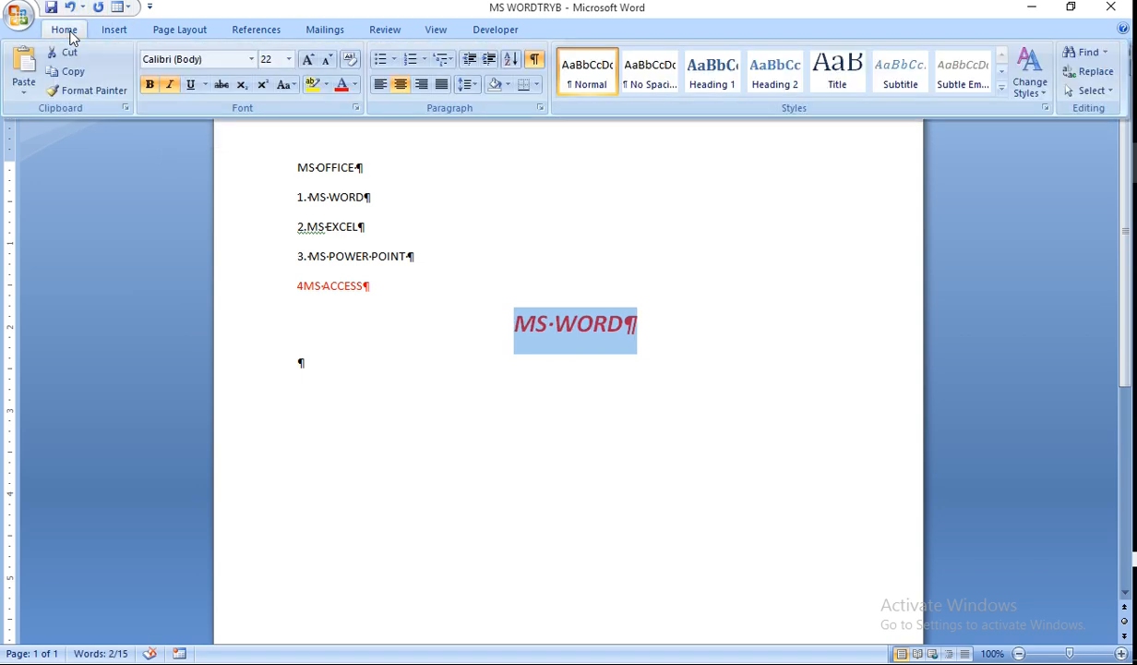
{"action": "left_click", "coordinate": [191, 84]}
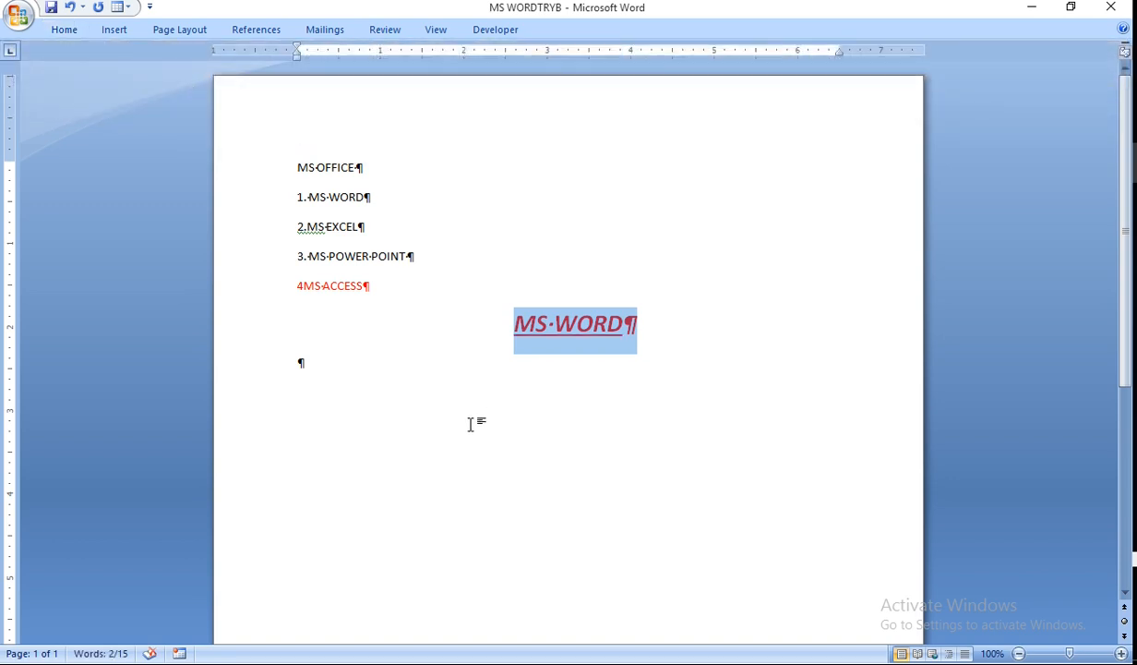
- Change the font color of the "4MS ACCESS" line to black
{"action": "left_click", "coordinate": [257, 299]}
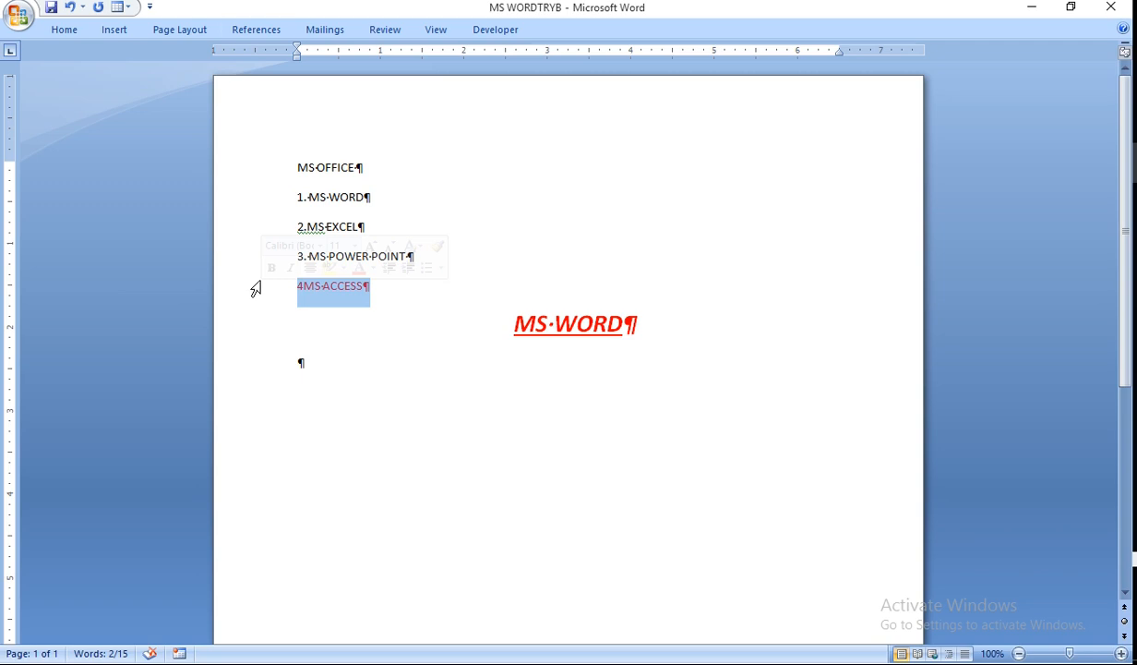
{"action": "left_click", "coordinate": [64, 31]}
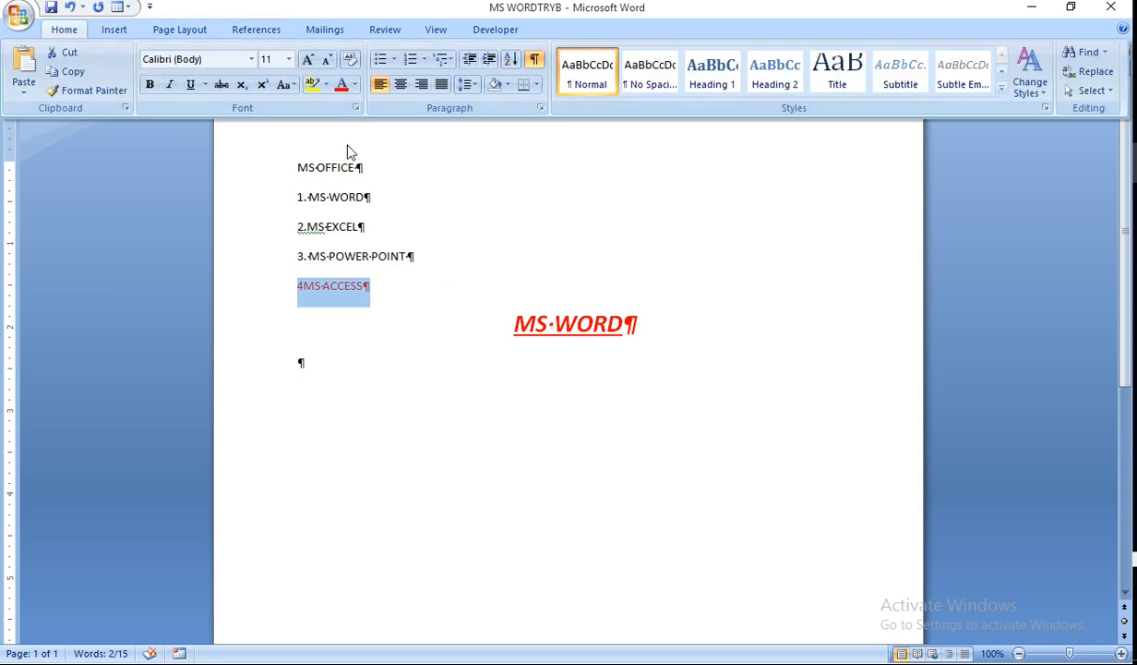
{"action": "left_click", "coordinate": [355, 84]}
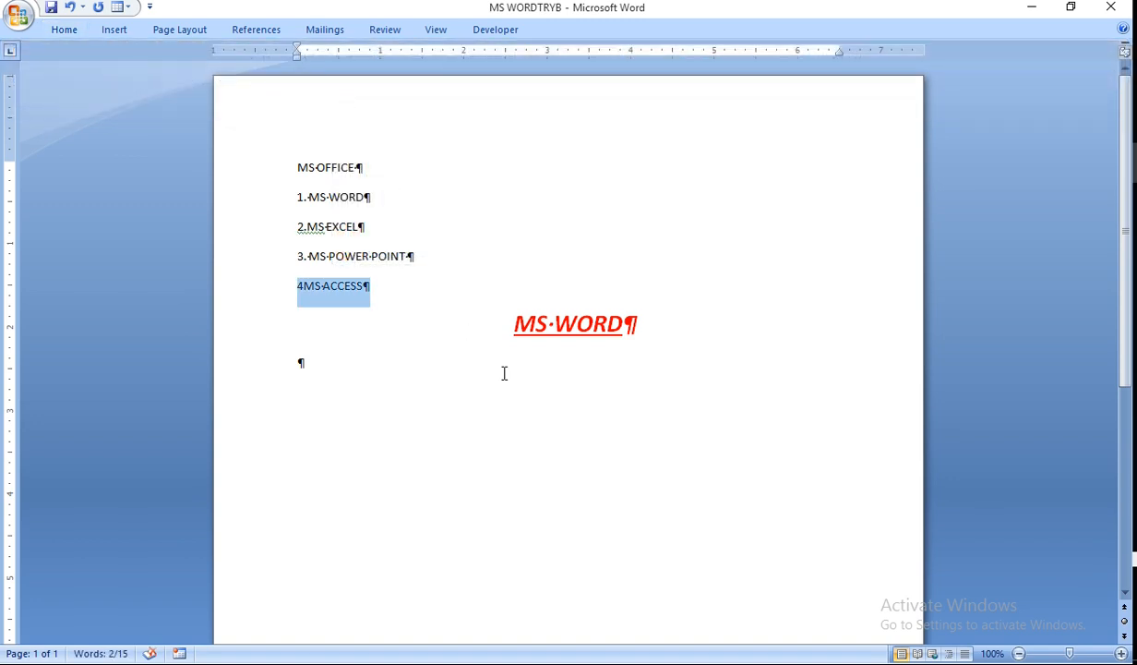
- Add an empty line below the red "MS WORD" line and set its font color to black
{"action": "left_click", "coordinate": [566, 350]}
{"action": "left_click", "coordinate": [649, 329]}
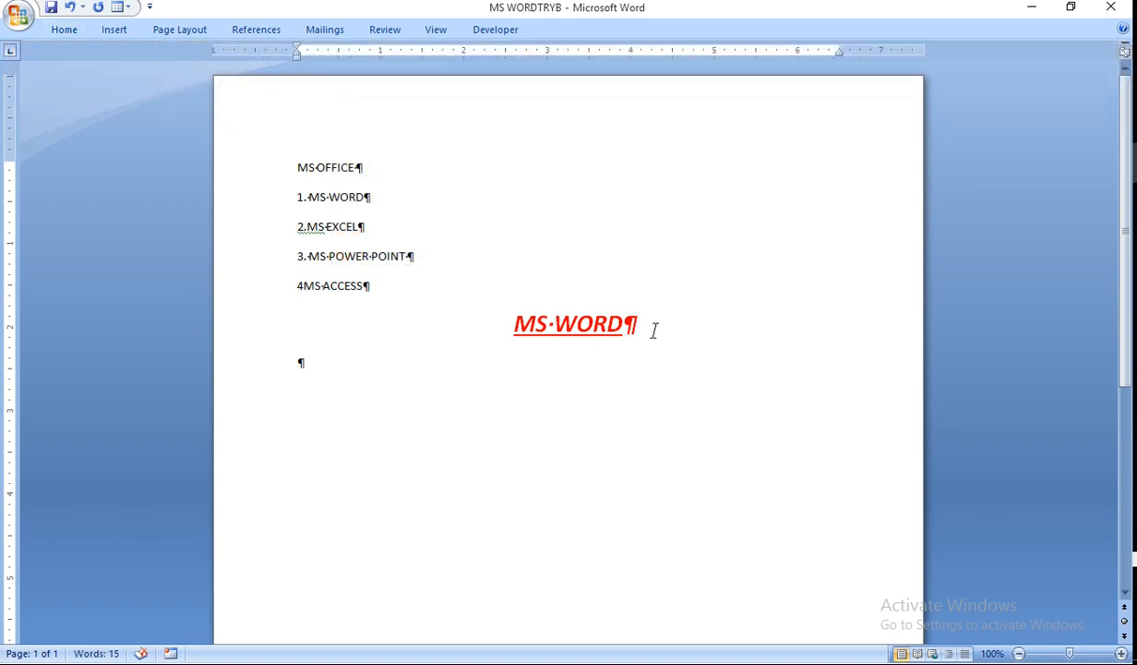
{"action": "key", "text": "Return"}
{"action": "left_click", "coordinate": [62, 31]}
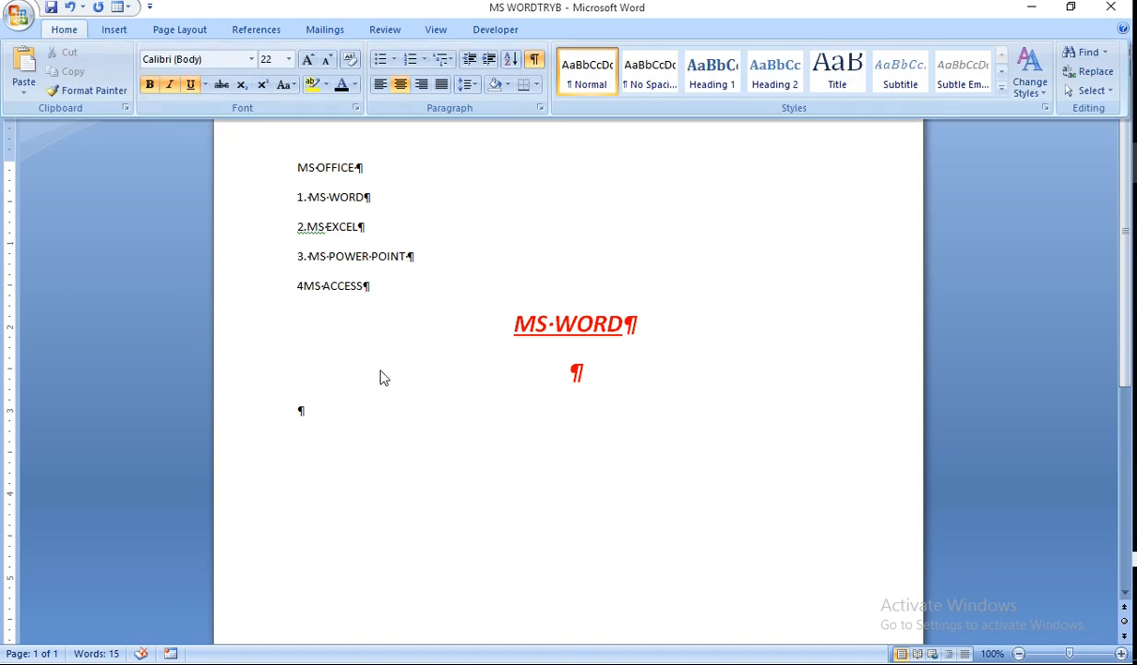
{"action": "left_click", "coordinate": [310, 376]}
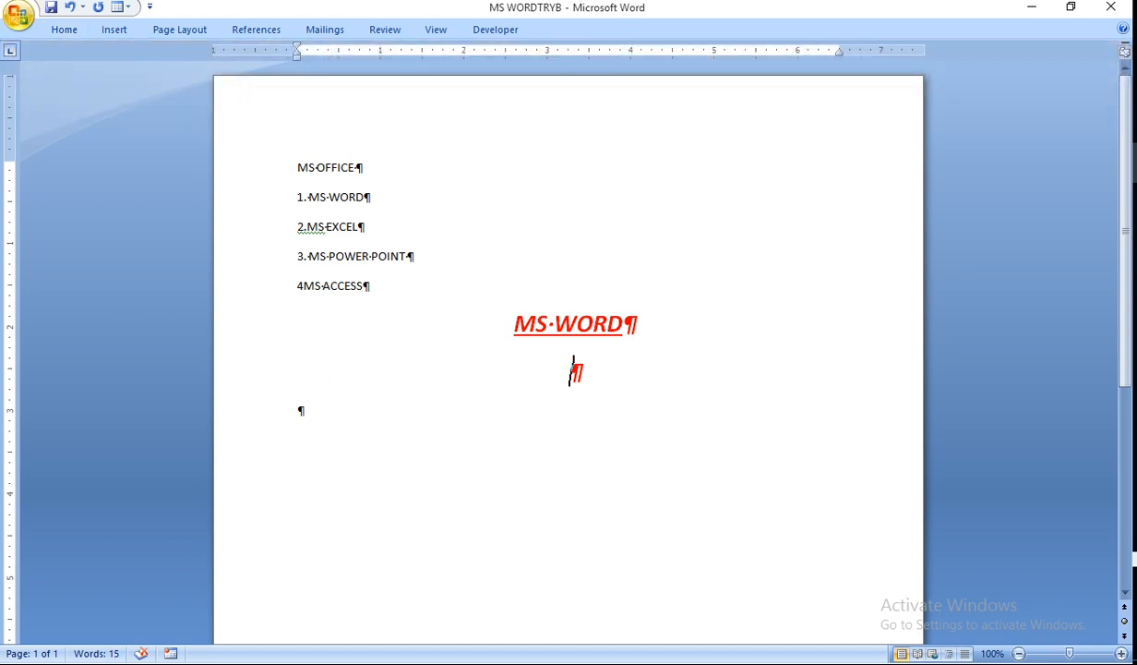
{"action": "left_click", "coordinate": [77, 35]}
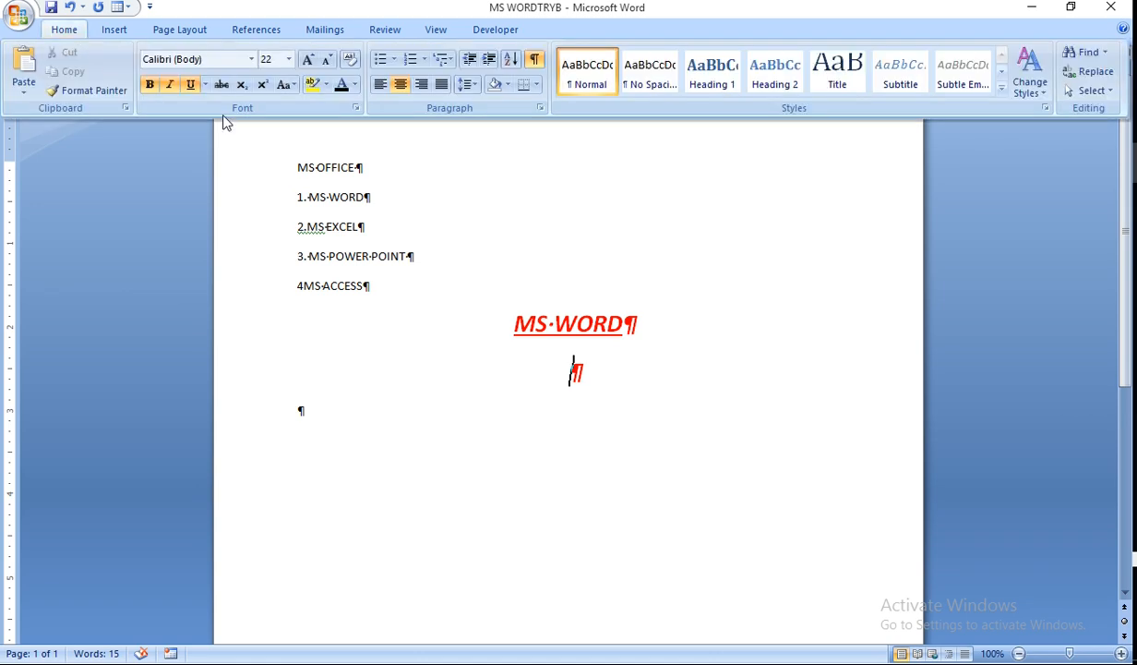
{"action": "left_click", "coordinate": [340, 86]}
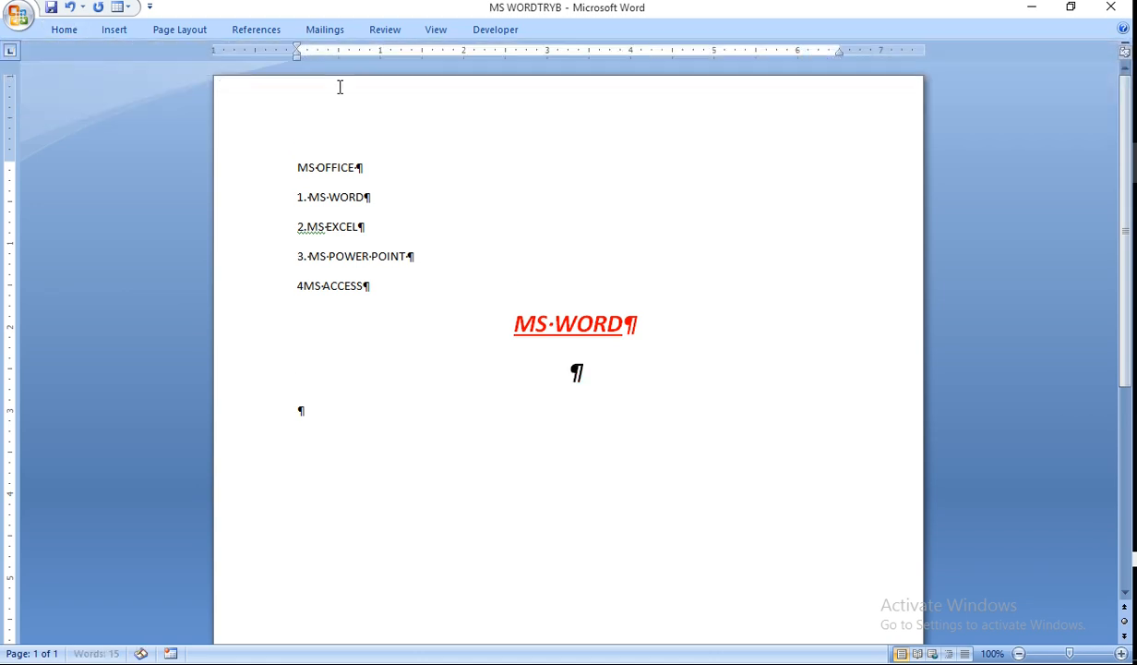
- Set the font size of the new empty line below "MS WORD" to 12
{"action": "left_click", "coordinate": [65, 32]}
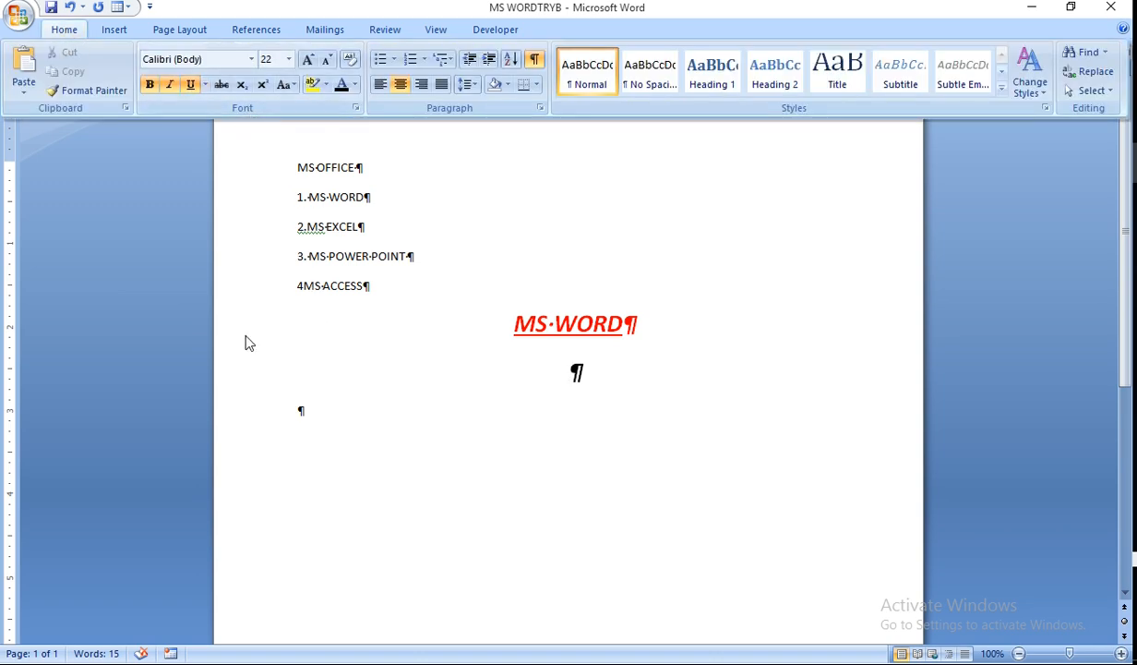
{"action": "left_click", "coordinate": [289, 59]}
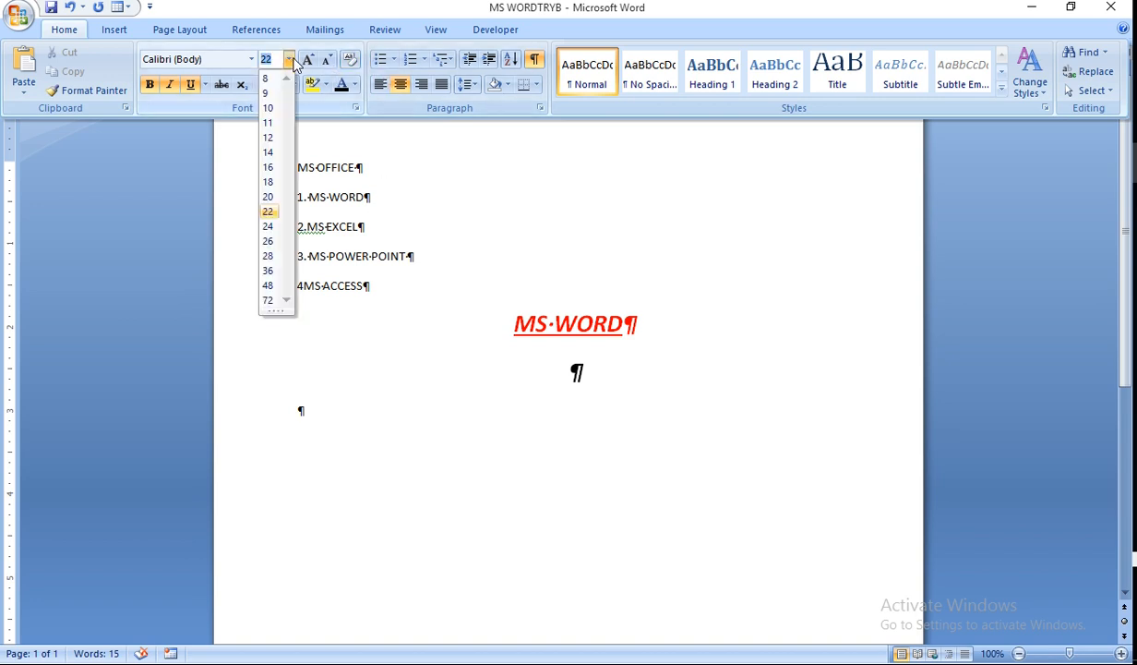
{"action": "left_click", "coordinate": [270, 137]}
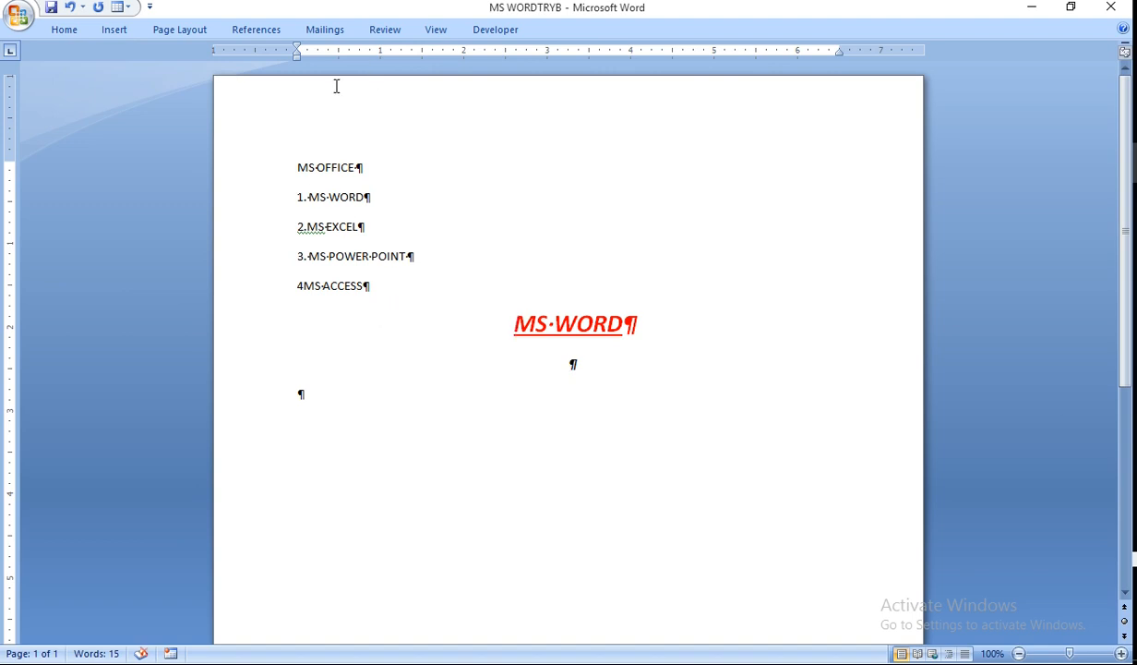
- Try justified alignment on the red "MS WORD" line and undo it
{"action": "left_click", "coordinate": [53, 30]}
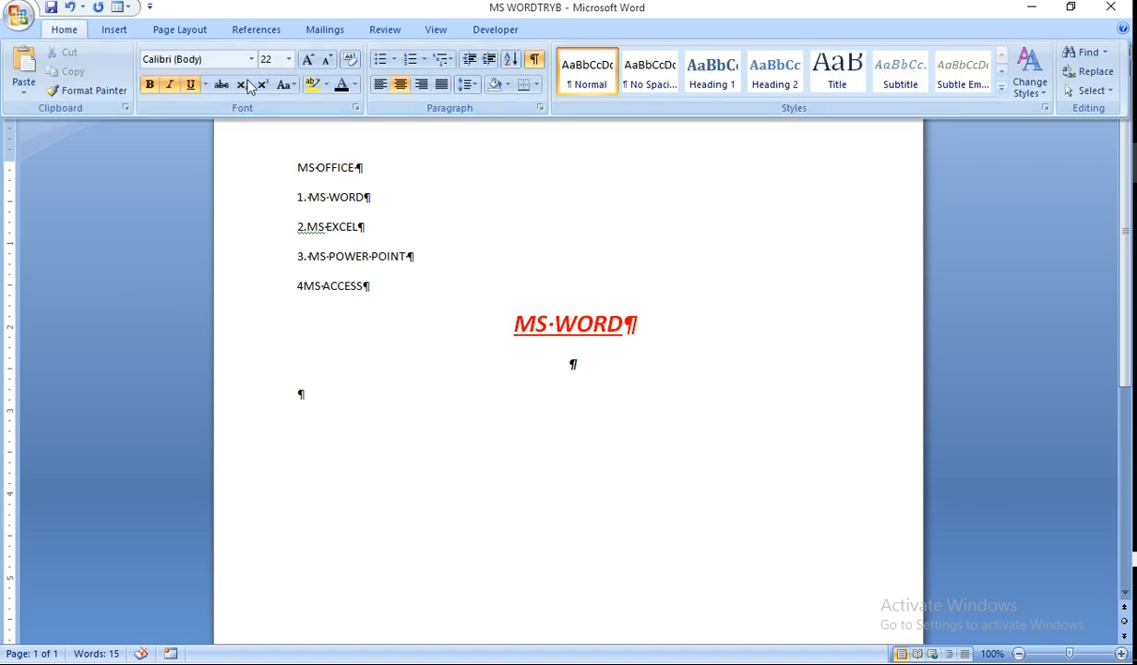
{"action": "left_click", "coordinate": [443, 85]}
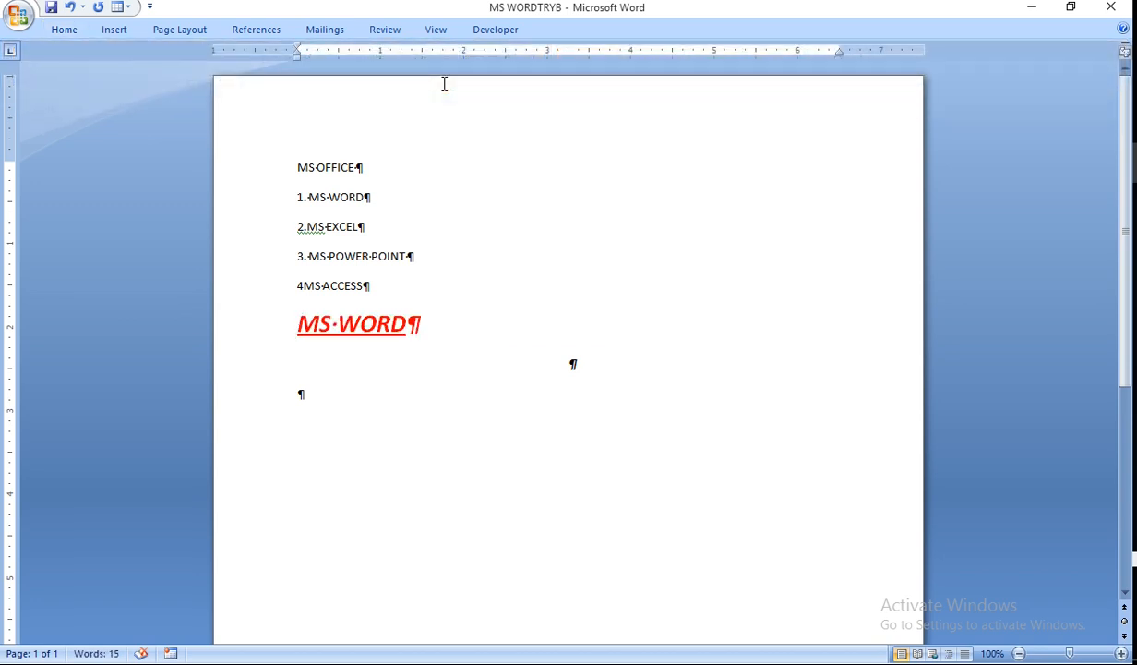
{"action": "key", "text": "ctrl+e"}
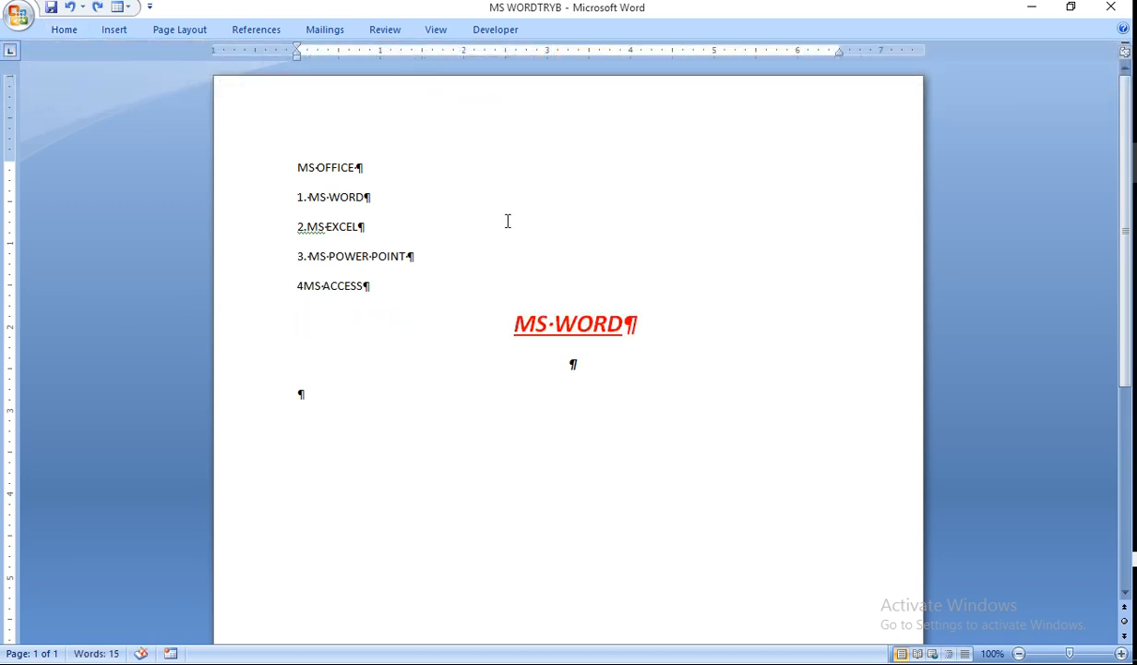
- Justify the empty line directly below the red "MS WORD" line
{"action": "left_click", "coordinate": [650, 328]}
{"action": "left_click", "coordinate": [63, 33]}
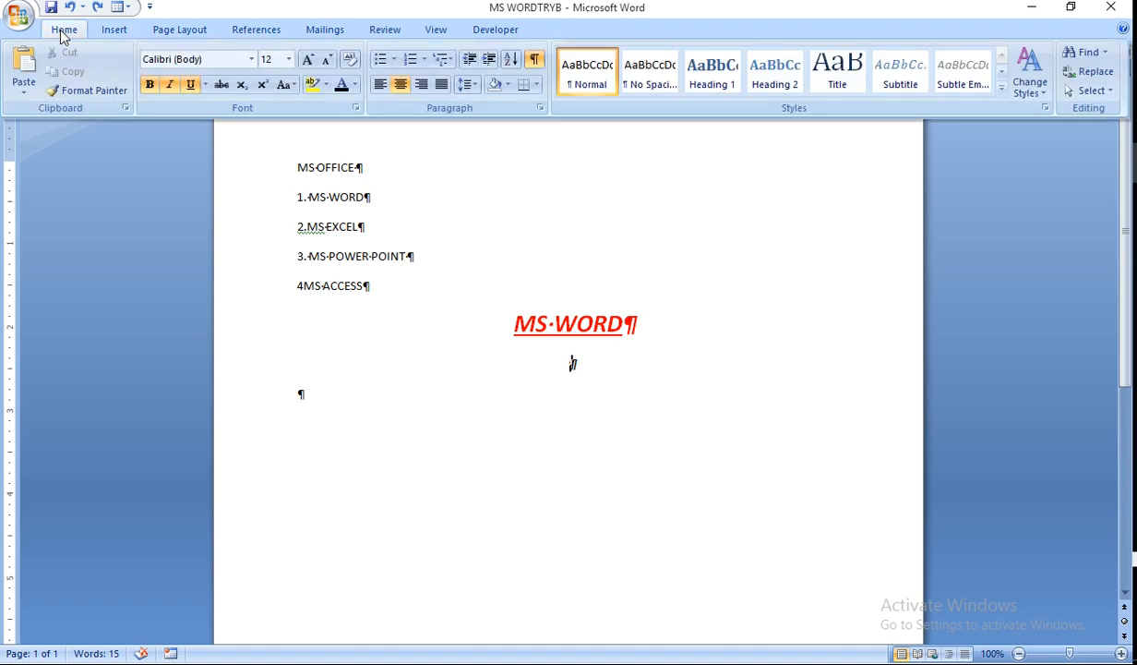
{"action": "left_click", "coordinate": [448, 86]}
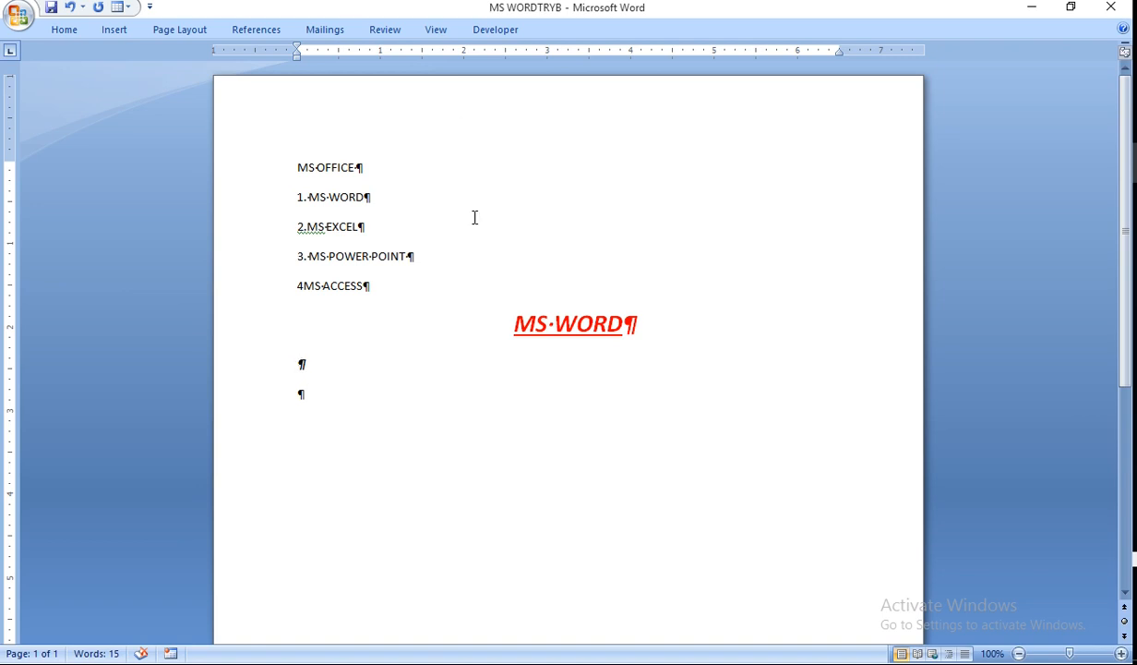
- Enter X with a superscript 2 on the line below "MS WORD", turn superscript off and start a new line
{"action": "left_click", "coordinate": [72, 34]}
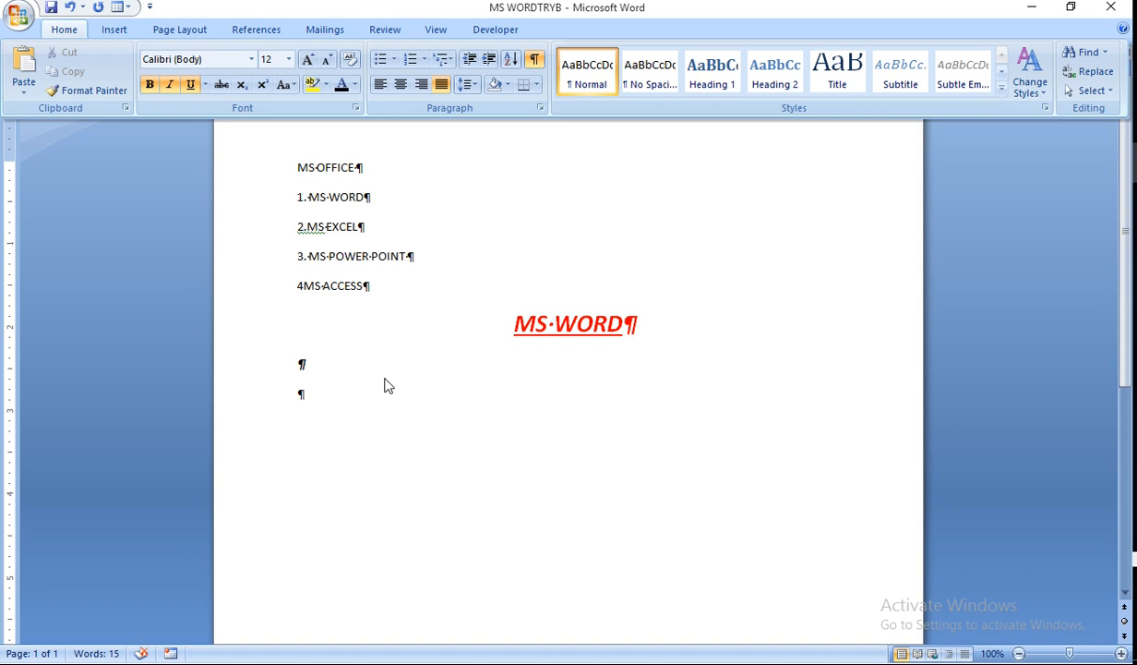
{"action": "left_click", "coordinate": [301, 362]}
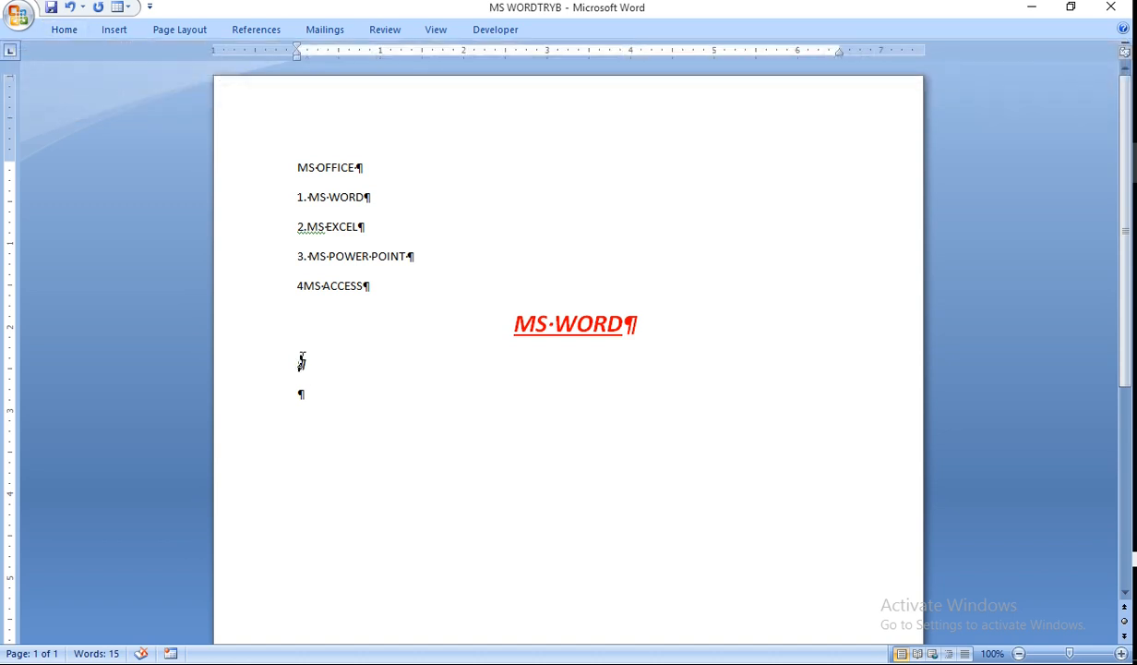
{"action": "type", "text": "x"}
{"action": "left_click", "coordinate": [64, 29]}
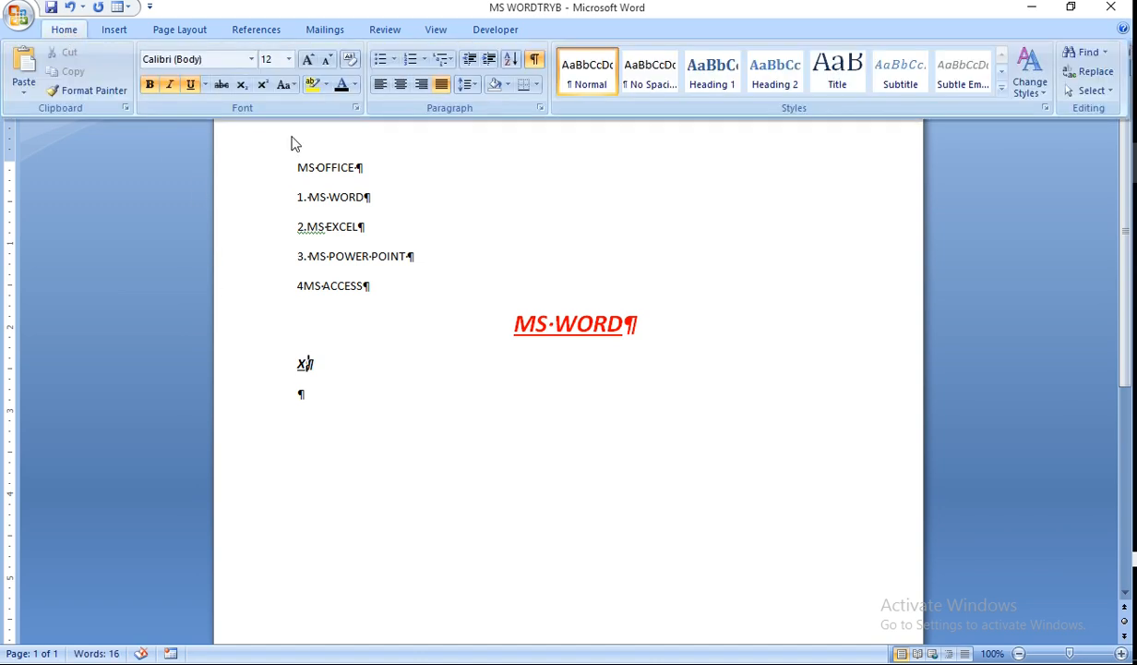
{"action": "left_click", "coordinate": [263, 86]}
{"action": "type", "text": "2"}
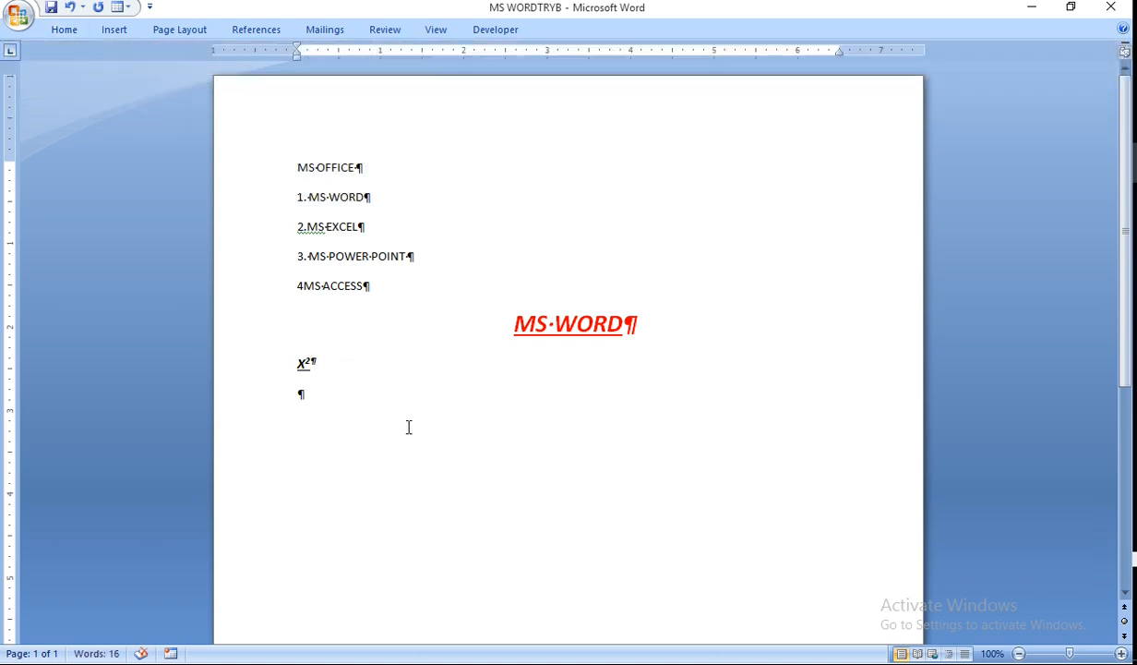
{"action": "left_click", "coordinate": [51, 29]}
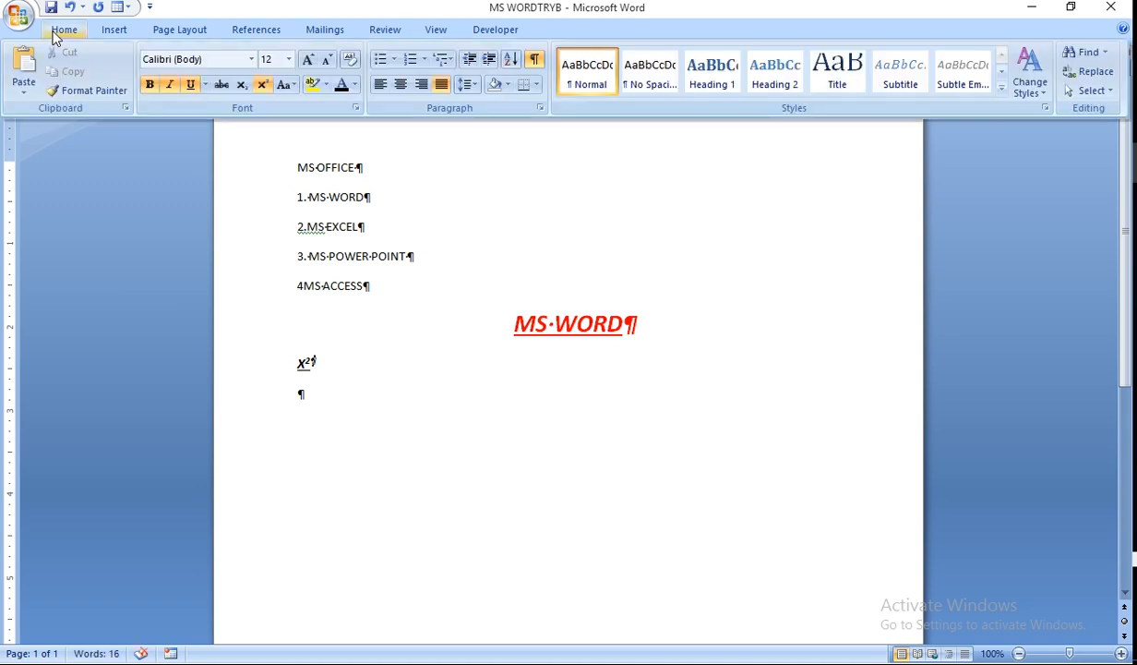
{"action": "left_click", "coordinate": [265, 83]}
{"action": "key", "text": "Return"}
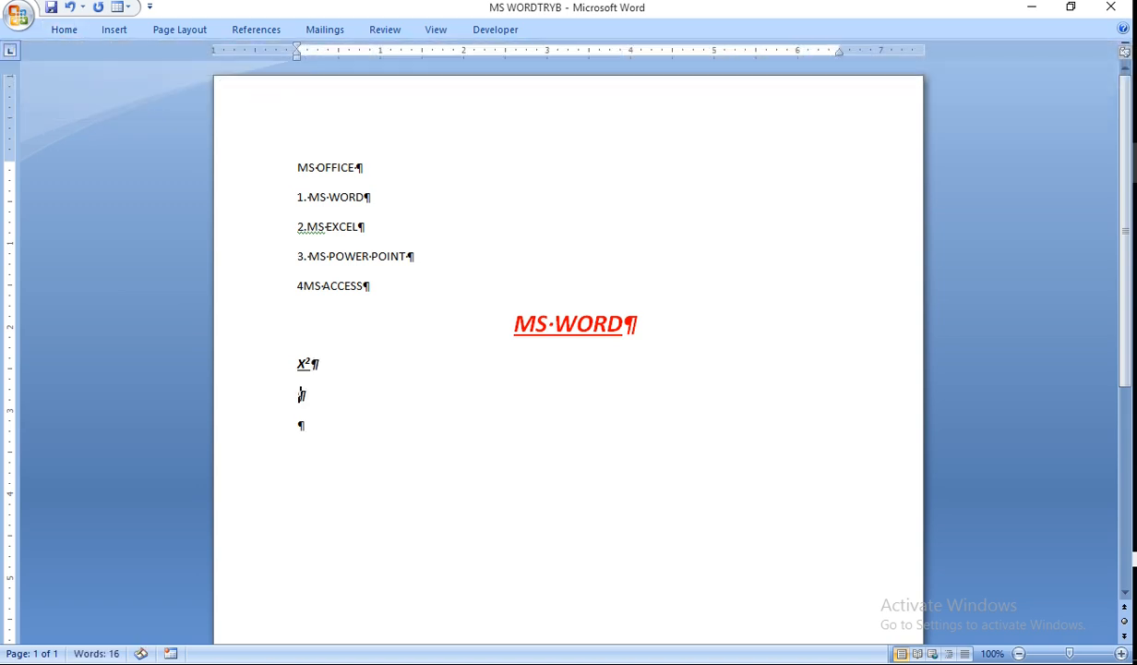
- Enter X with a subscript 2 on the new line, turn subscript off and start another line
{"action": "type", "text": "X2"}
{"action": "key", "text": "BackSpace"}
{"action": "left_click", "coordinate": [72, 34]}
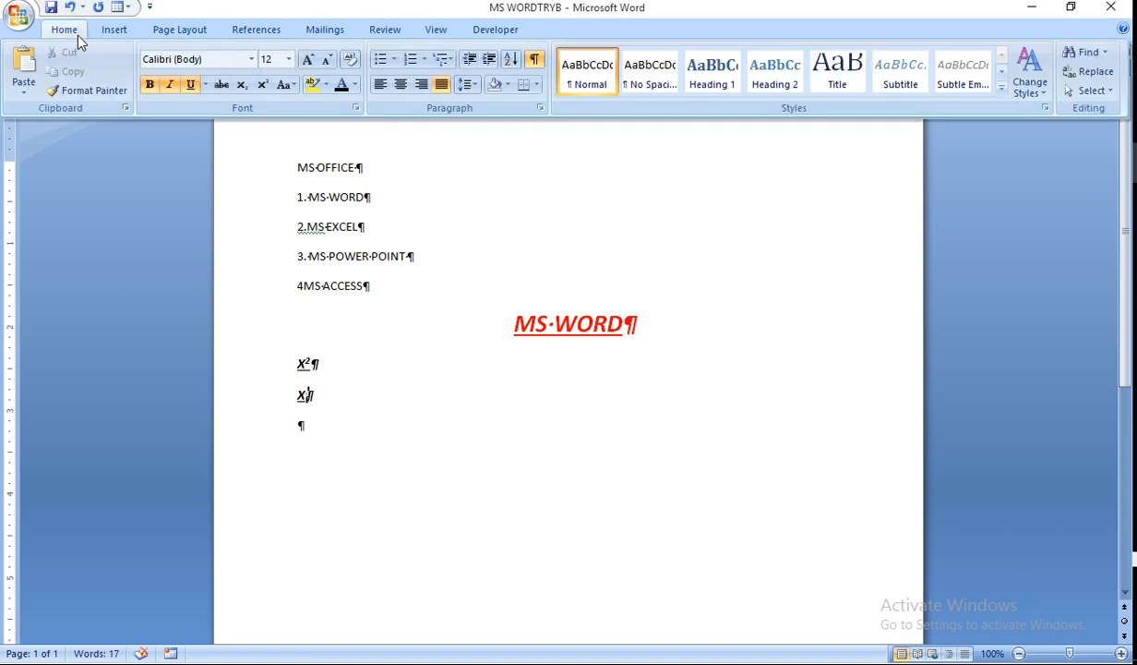
{"action": "left_click", "coordinate": [243, 86]}
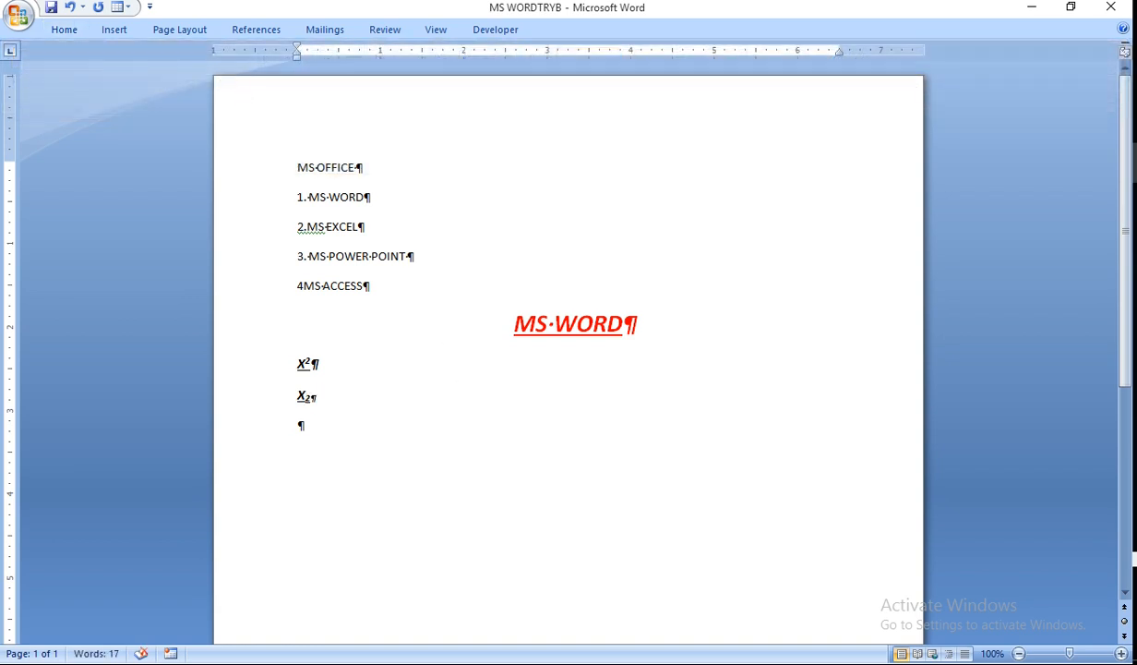
{"action": "left_click", "coordinate": [65, 34]}
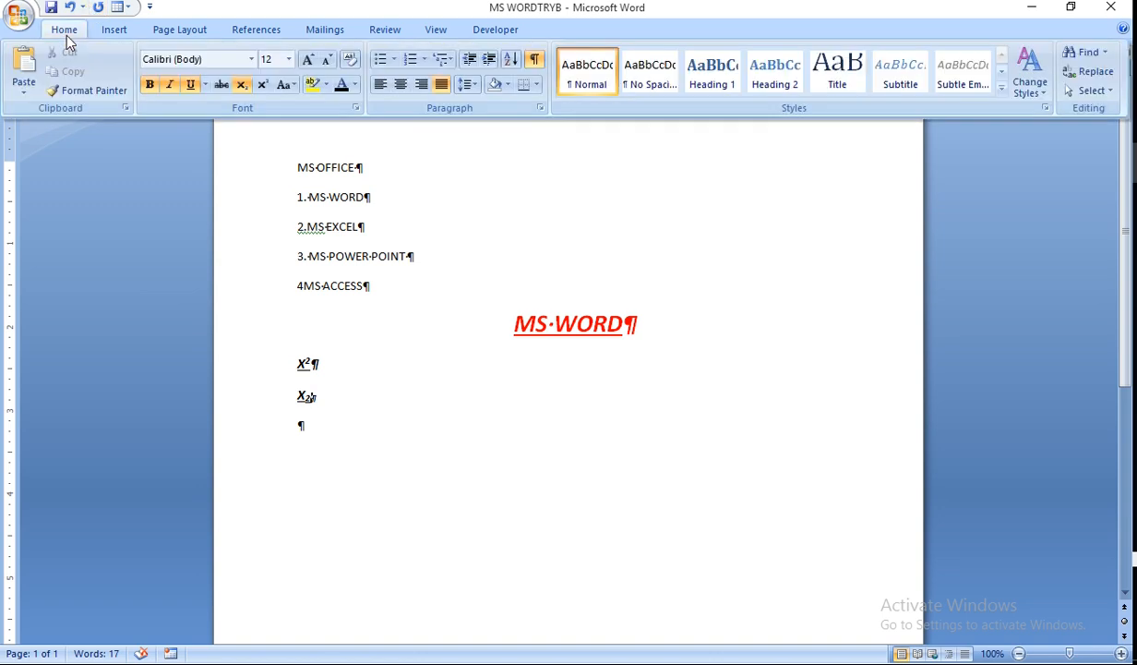
{"action": "left_click", "coordinate": [245, 90]}
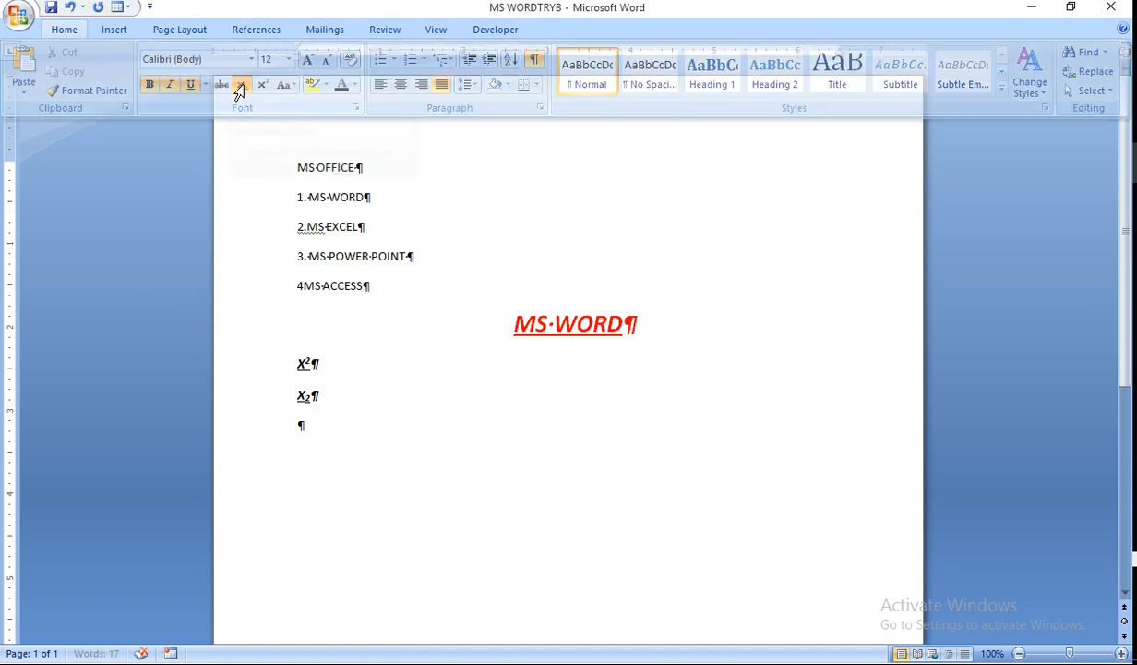
{"action": "key", "text": "Return"}
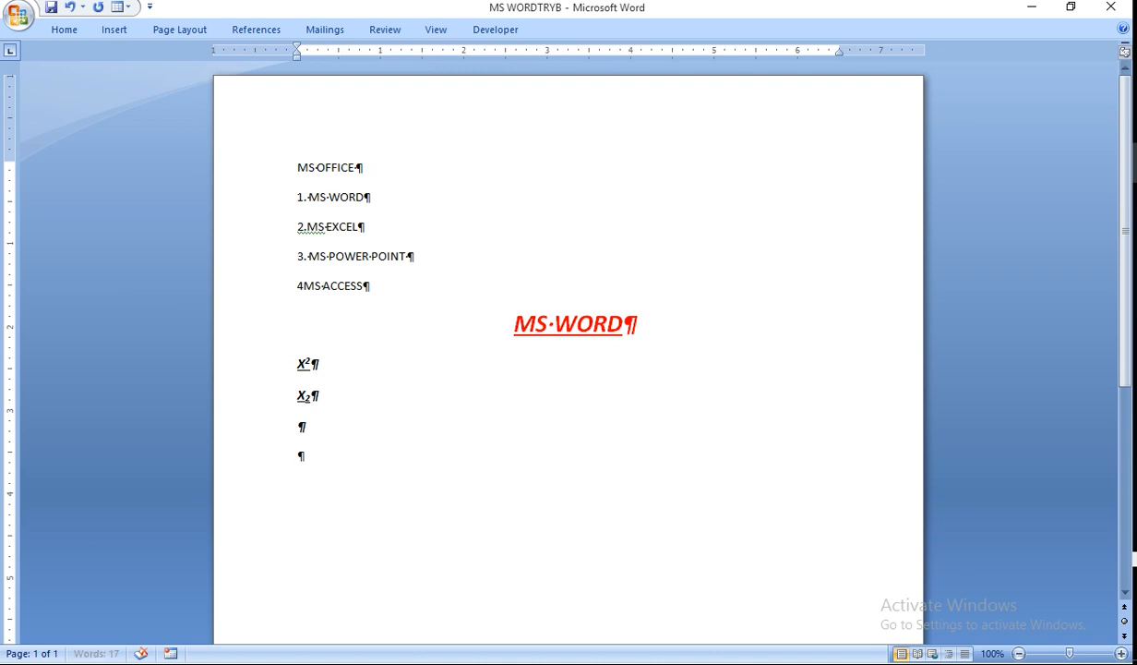
- Highlight the X² line in yellow
{"action": "left_click", "coordinate": [61, 29]}
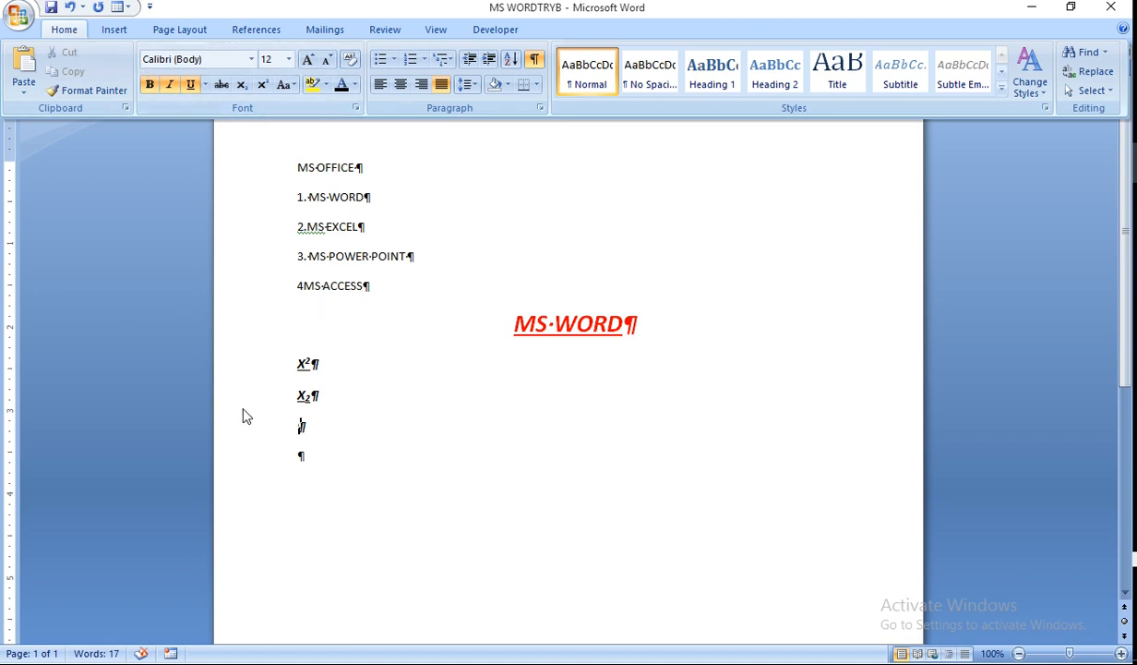
{"action": "left_click", "coordinate": [240, 374]}
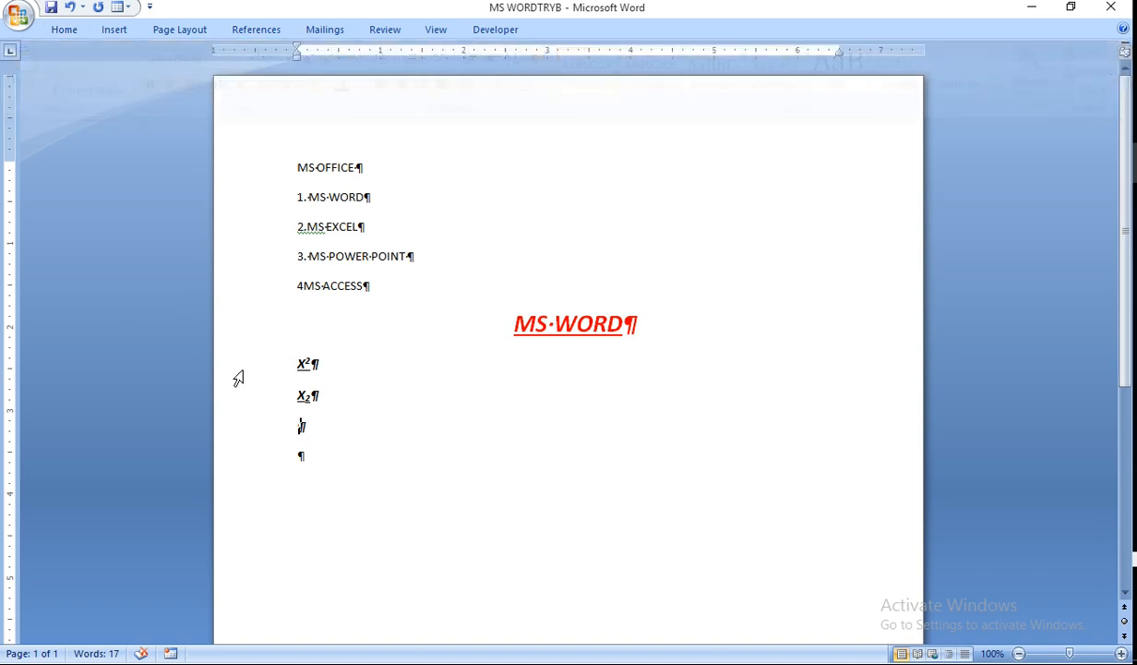
{"action": "left_click", "coordinate": [245, 369]}
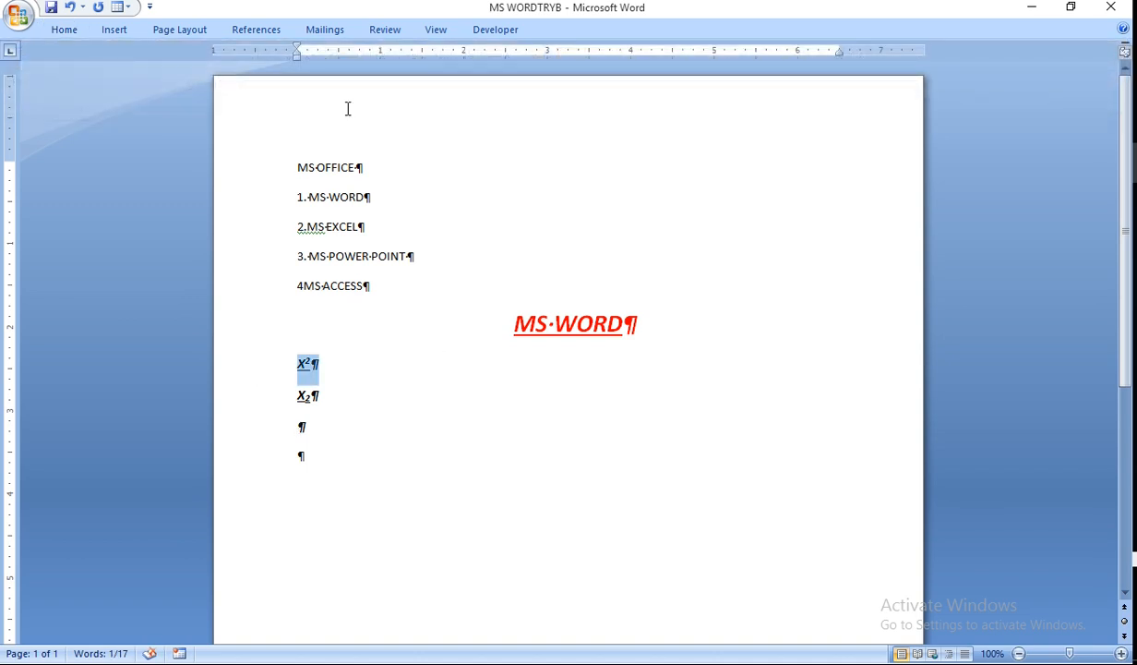
{"action": "left_click", "coordinate": [67, 30]}
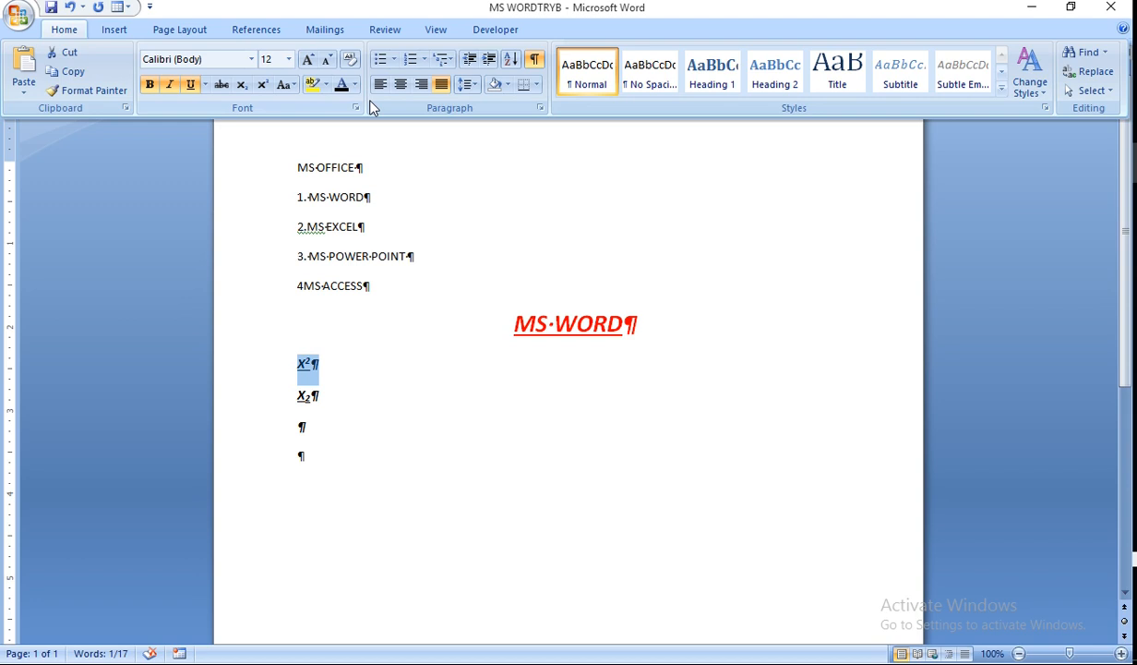
{"action": "left_click", "coordinate": [311, 85]}
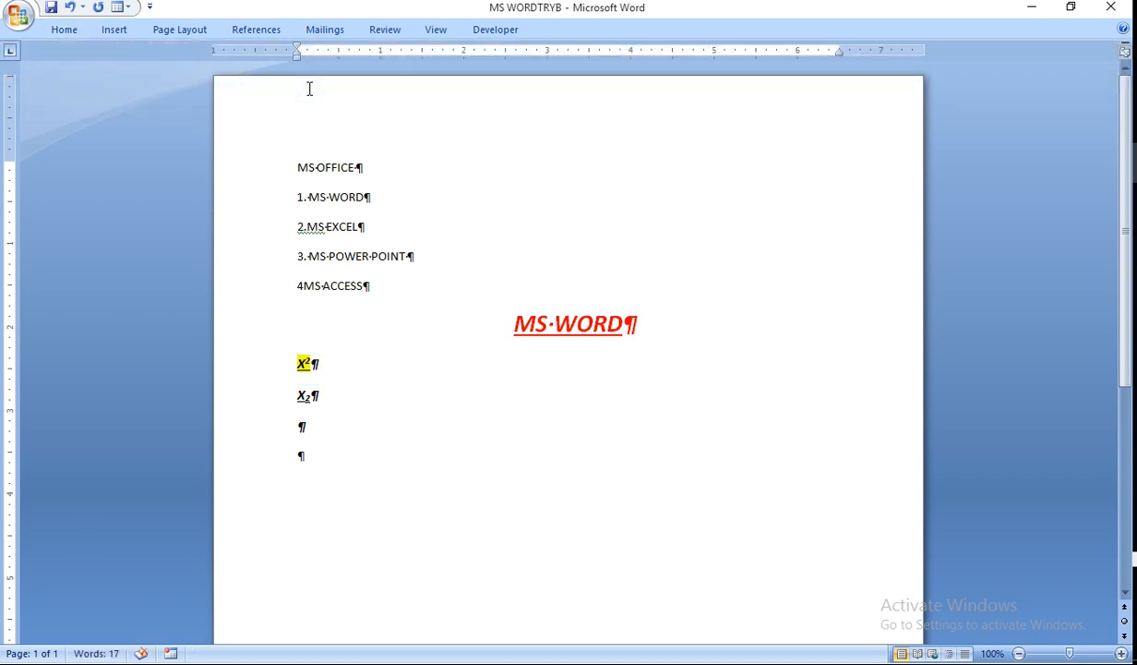
- Change the font color of the highlighted X² line to red
{"action": "left_click", "coordinate": [66, 31]}
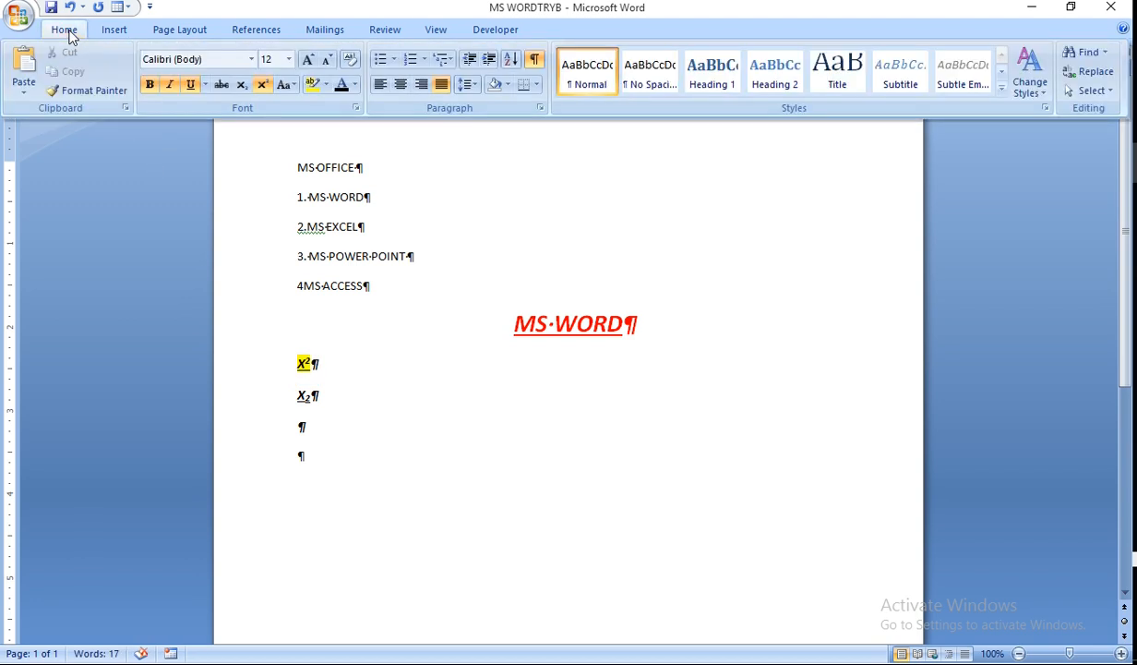
{"action": "left_click", "coordinate": [357, 85]}
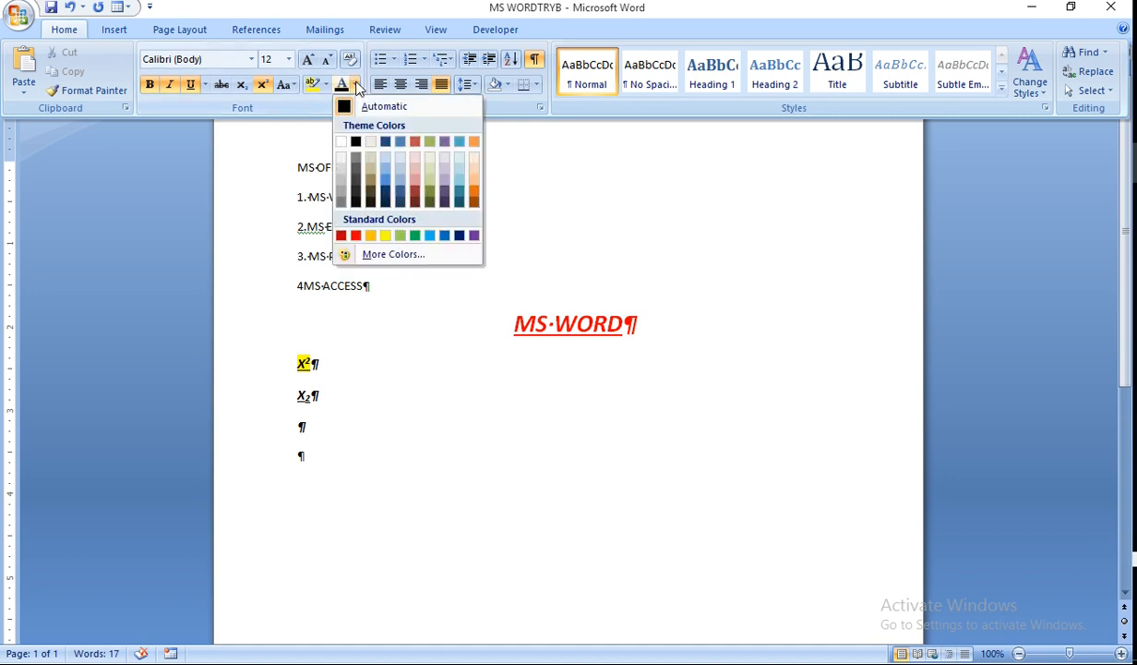
{"action": "left_click", "coordinate": [356, 235]}
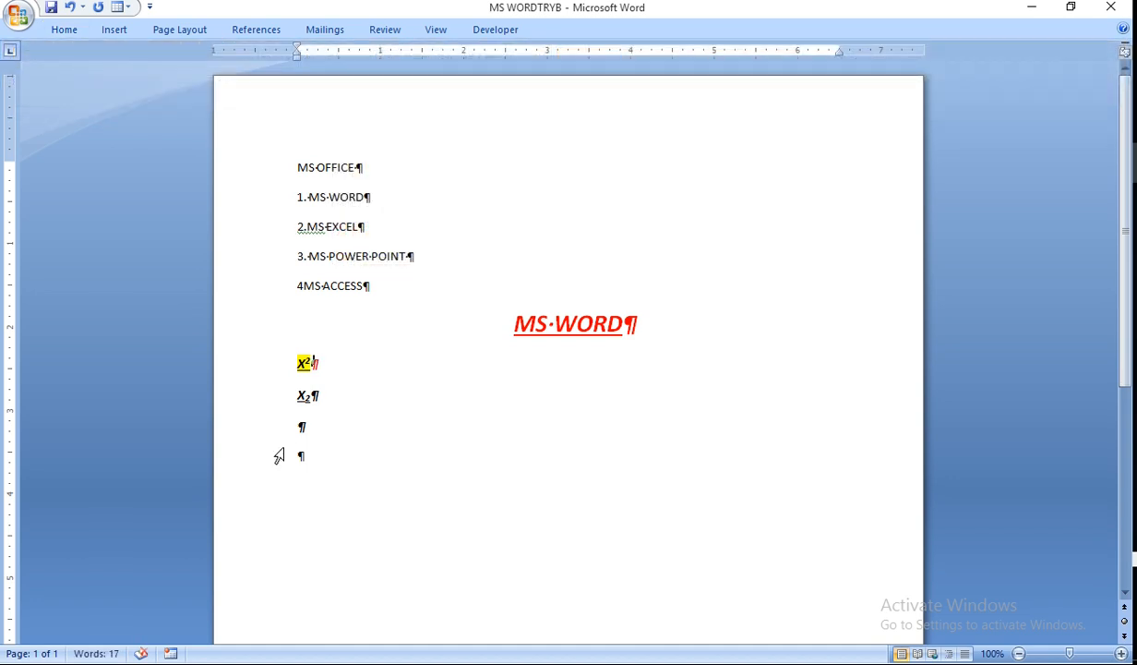
{"action": "left_click", "coordinate": [257, 363]}
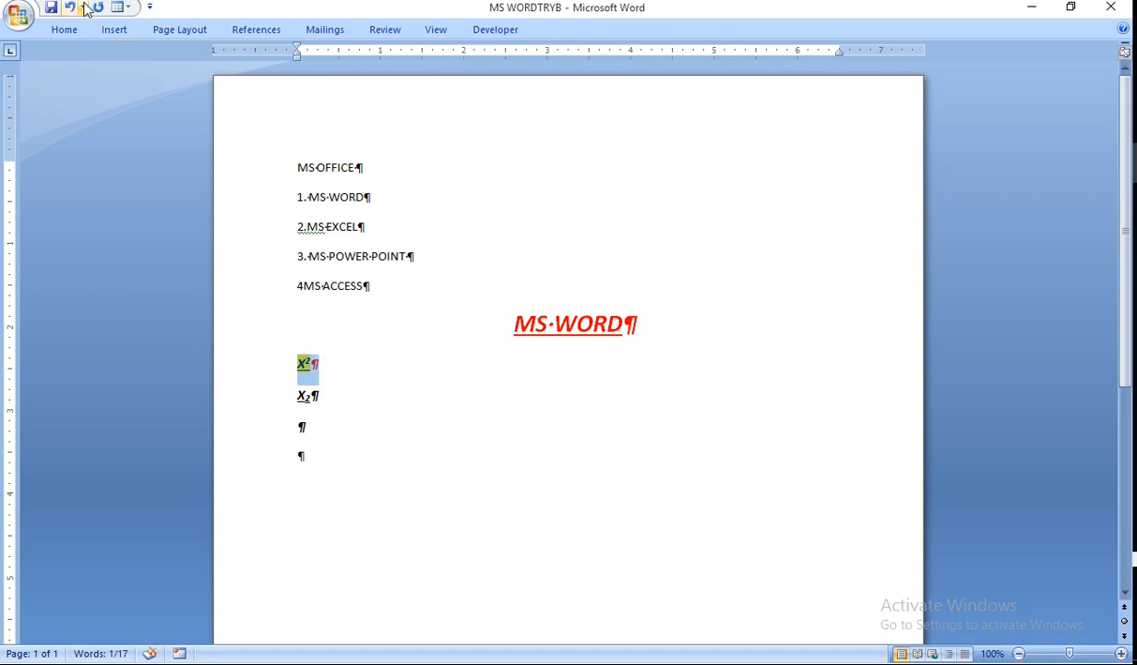
{"action": "left_click", "coordinate": [65, 30]}
{"action": "left_click", "coordinate": [342, 88]}
{"action": "left_click", "coordinate": [368, 409]}
{"action": "left_click", "coordinate": [330, 366]}
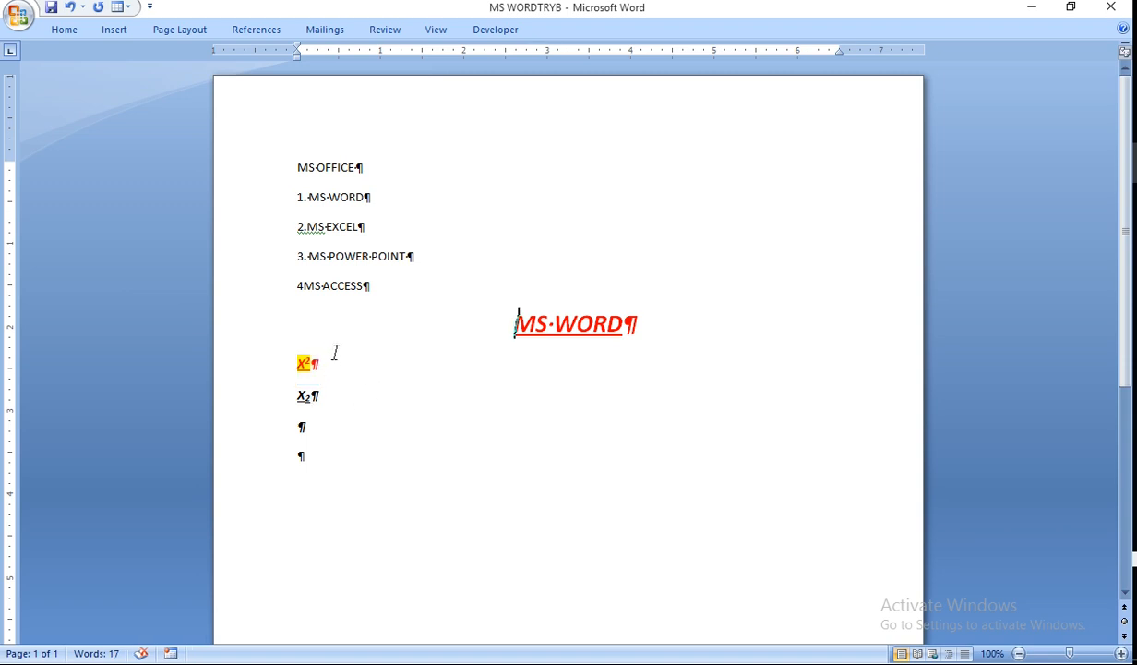
- Apply square bullets to the X² and X₂ lines
{"action": "left_click", "coordinate": [63, 33]}
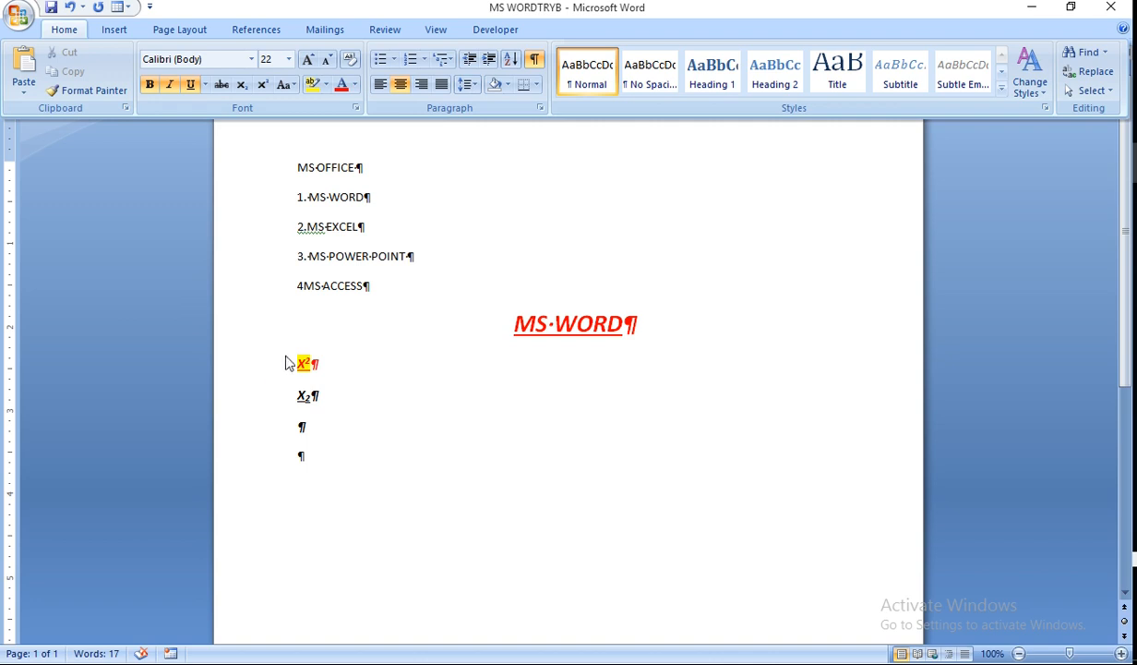
{"action": "key", "text": "Escape"}
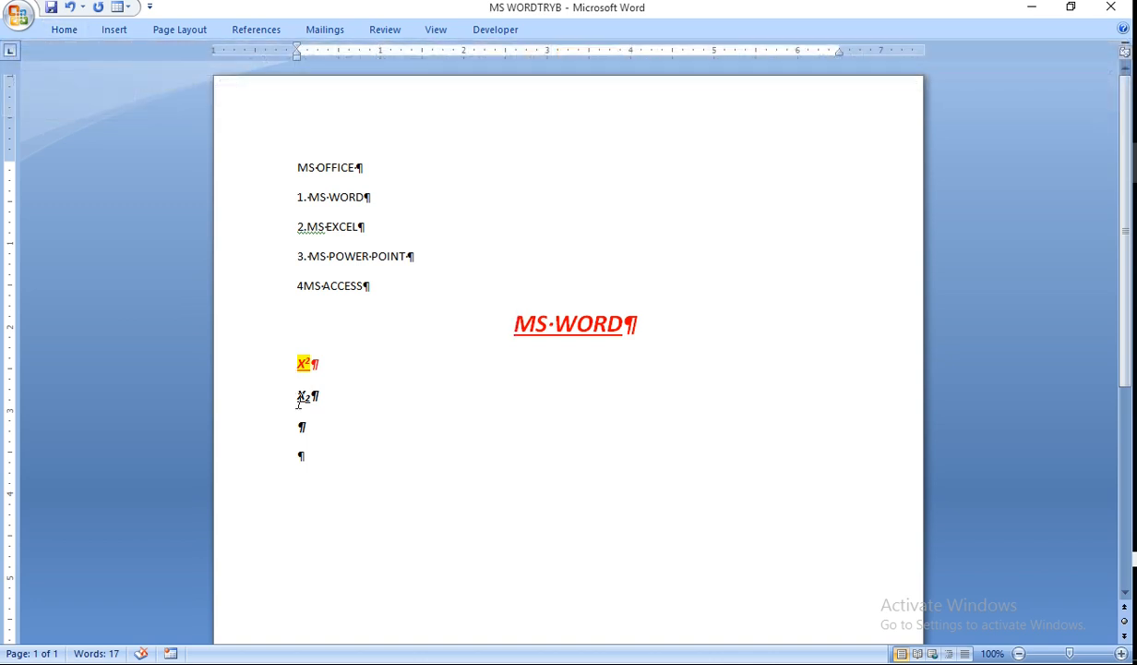
{"action": "right_click", "coordinate": [238, 357]}
{"action": "key", "text": "Escape"}
{"action": "left_click_drag", "start_coordinate": [252, 364], "coordinate": [264, 411]}
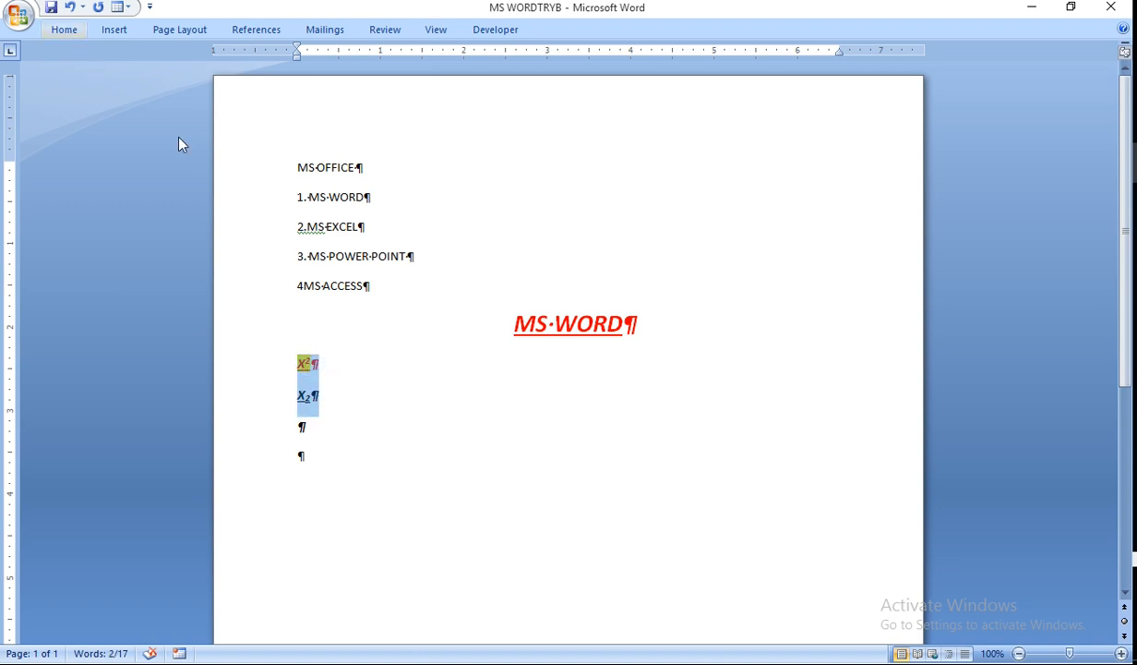
{"action": "left_click", "coordinate": [61, 31]}
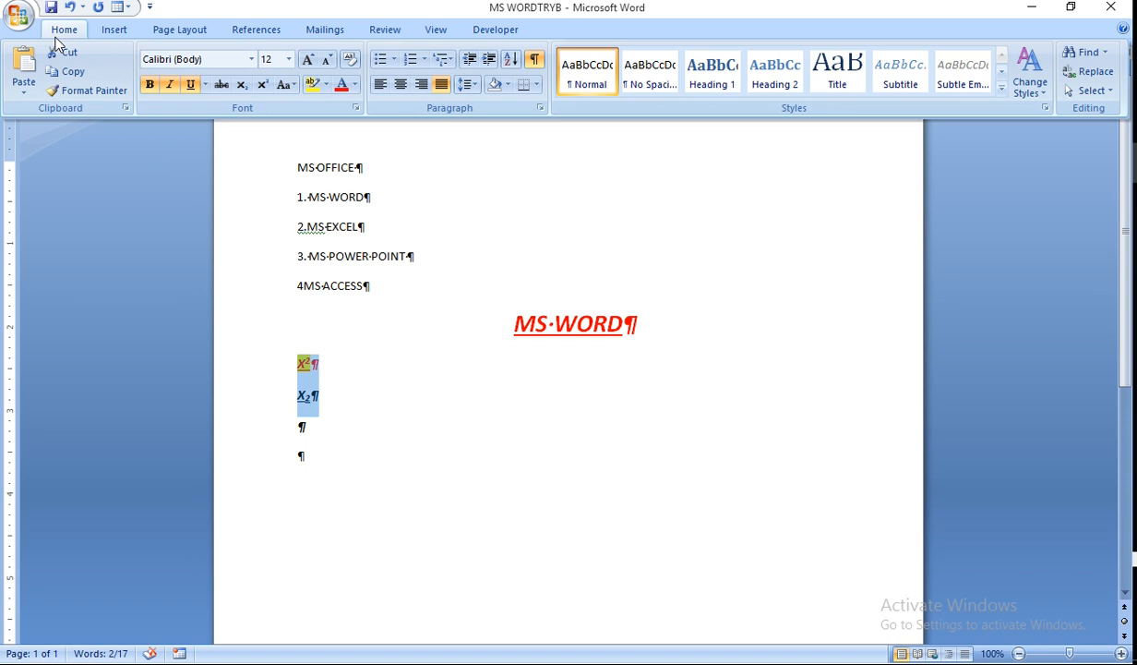
{"action": "left_click", "coordinate": [393, 59]}
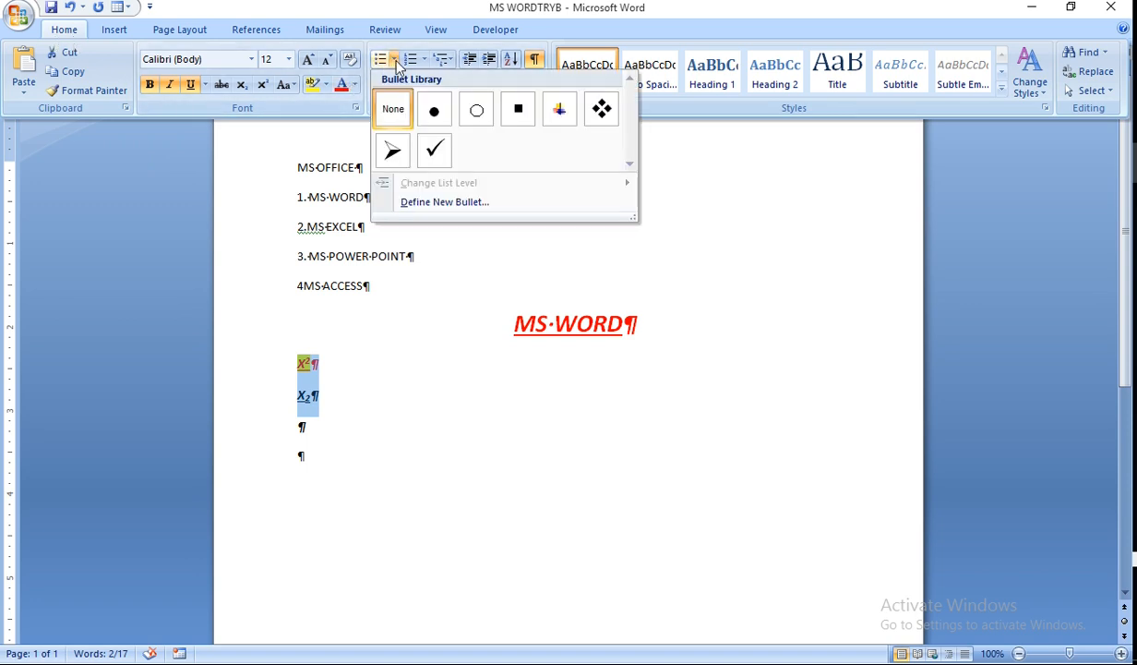
{"action": "left_click", "coordinate": [517, 111]}
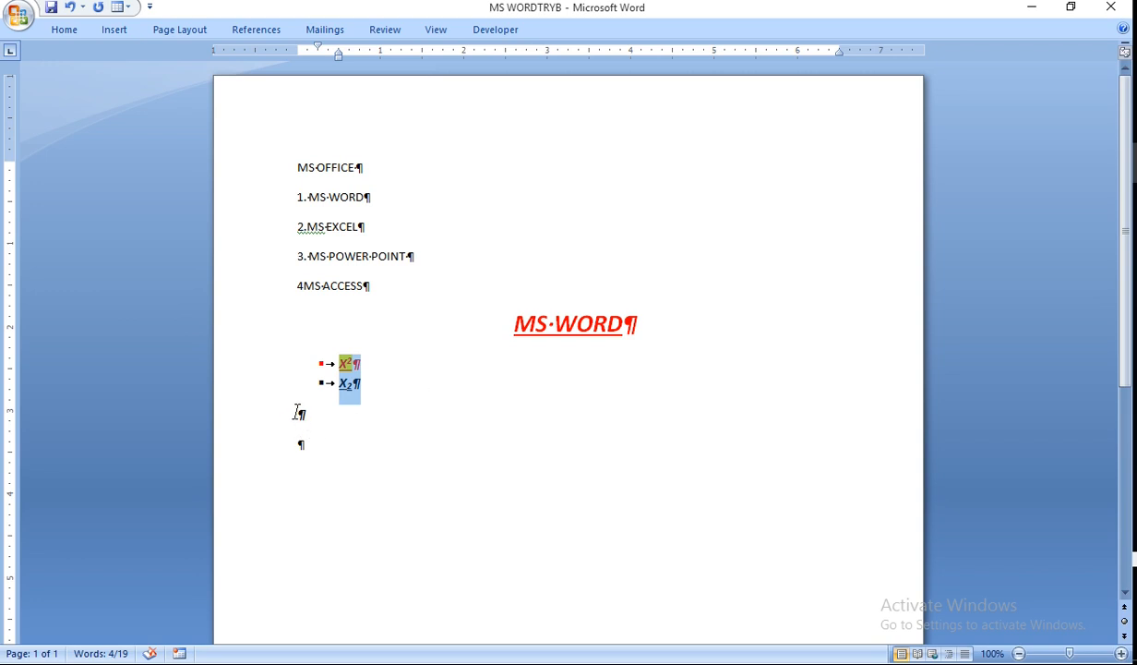
- Add an indented line without a bullet directly below the X² item
{"action": "left_click", "coordinate": [398, 360]}
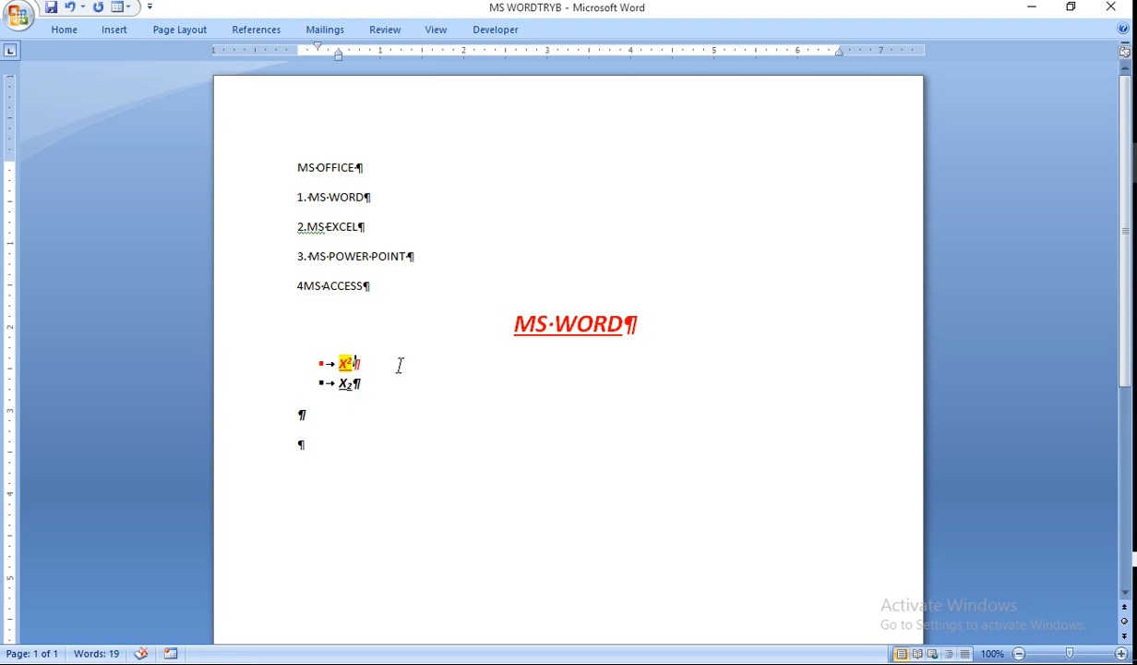
{"action": "key", "text": "Return"}
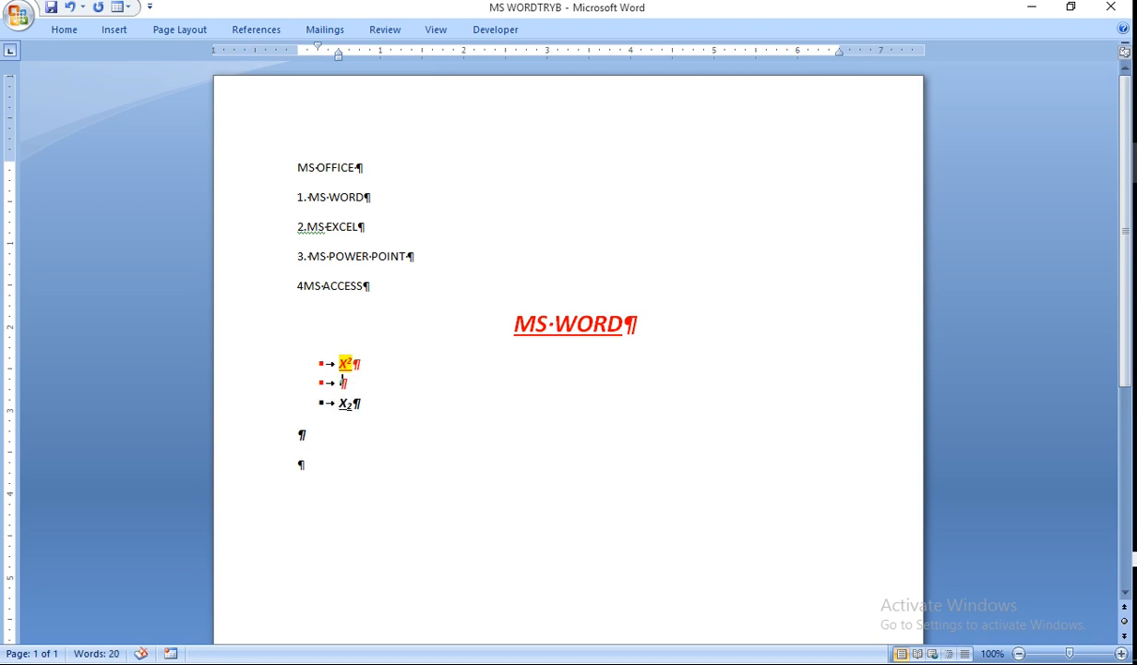
{"action": "key", "text": "Tab"}
{"action": "type", "text": "Y"}
{"action": "key", "text": "BackSpace"}
{"action": "key", "text": "BackSpace"}
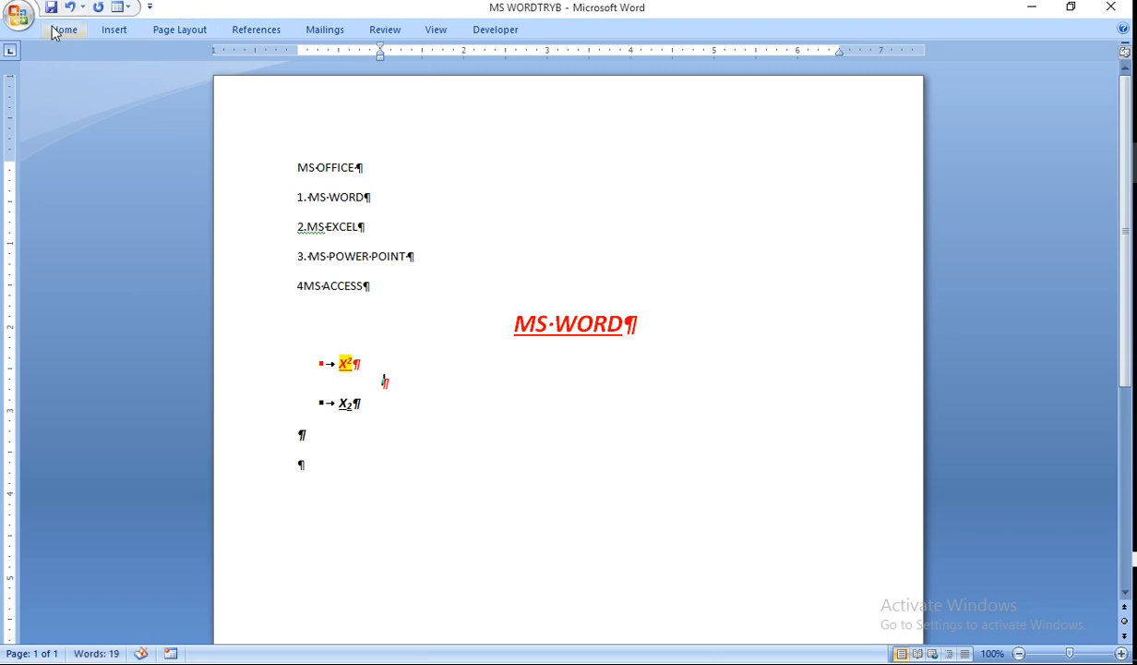
- Turn superscript off, enter A on the indented line and add three blank lines below it
{"action": "left_click", "coordinate": [59, 29]}
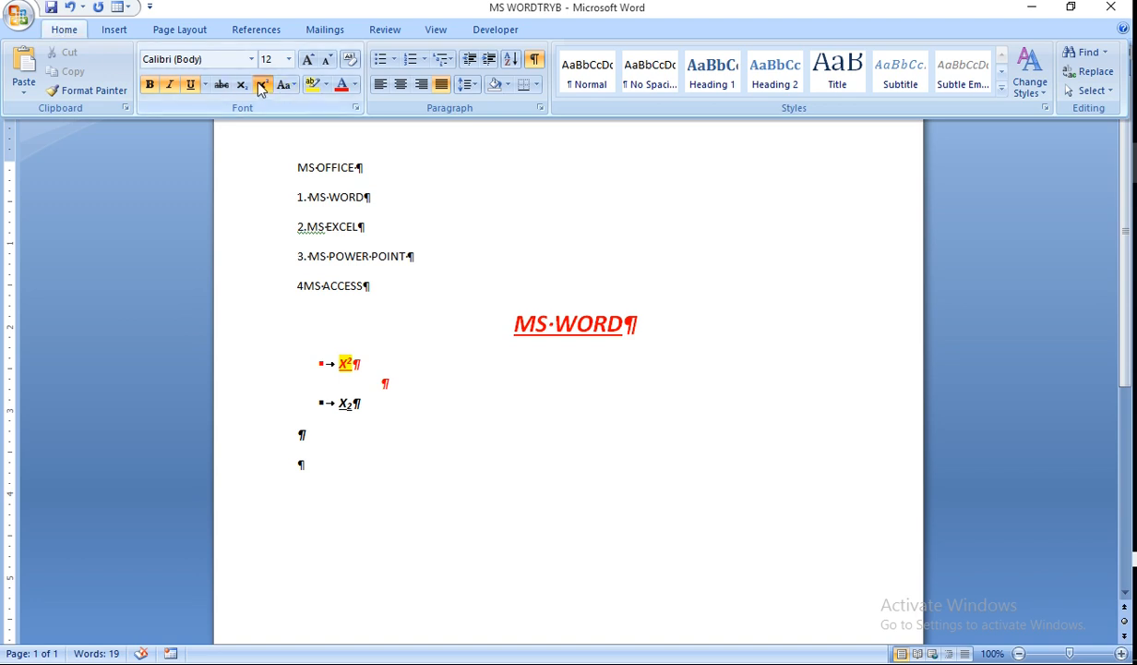
{"action": "key", "text": "ctrl+F1"}
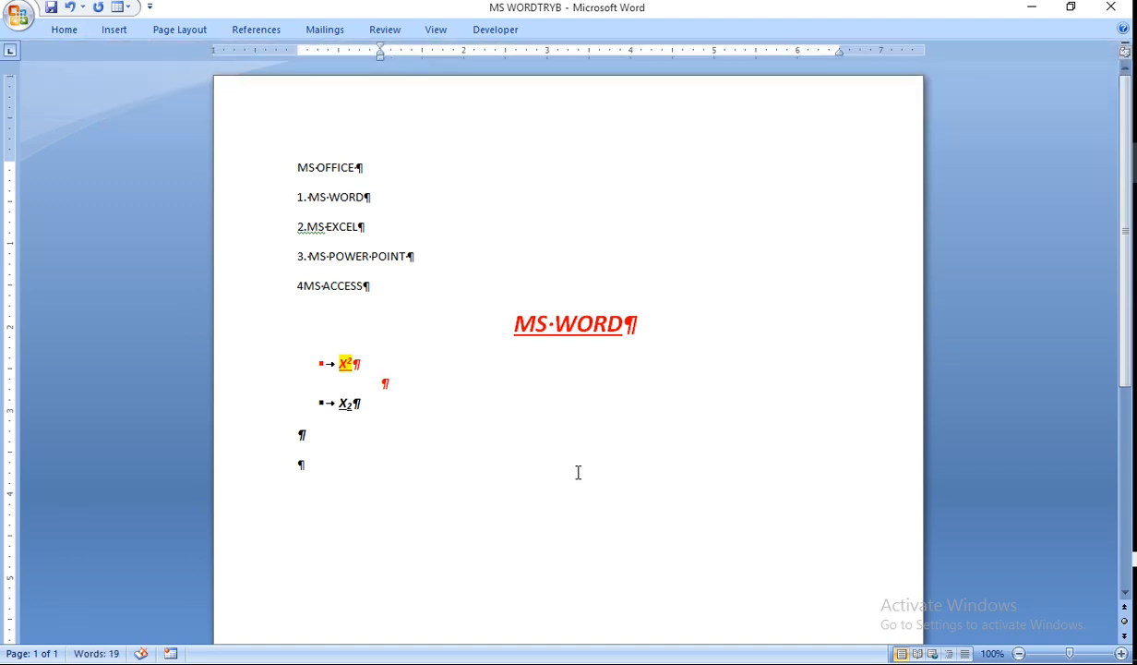
{"action": "type", "text": "AA"}
{"action": "key", "text": "BackSpace"}
{"action": "key", "text": "Return"}
{"action": "key", "text": "Return"}
{"action": "key", "text": "Return"}
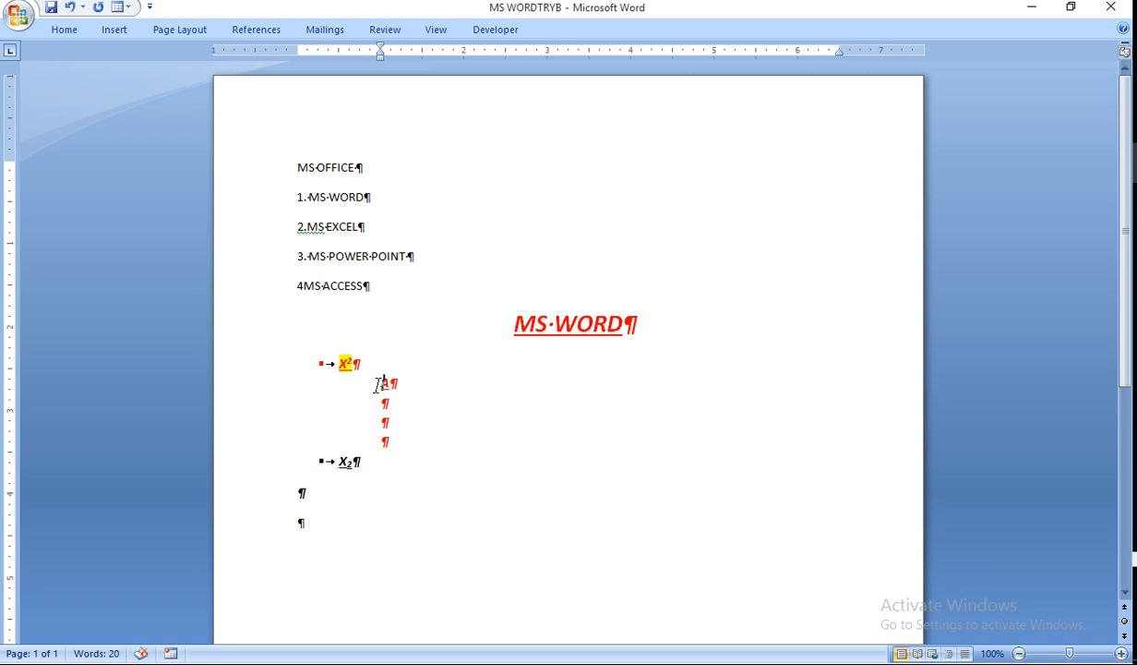
- Re-indent the A line with a first-line indent at the 1-inch mark
{"action": "key", "text": "BackSpace"}
{"action": "key", "text": "Tab"}
{"action": "key", "text": "Tab"}
{"action": "key", "text": "Tab"}
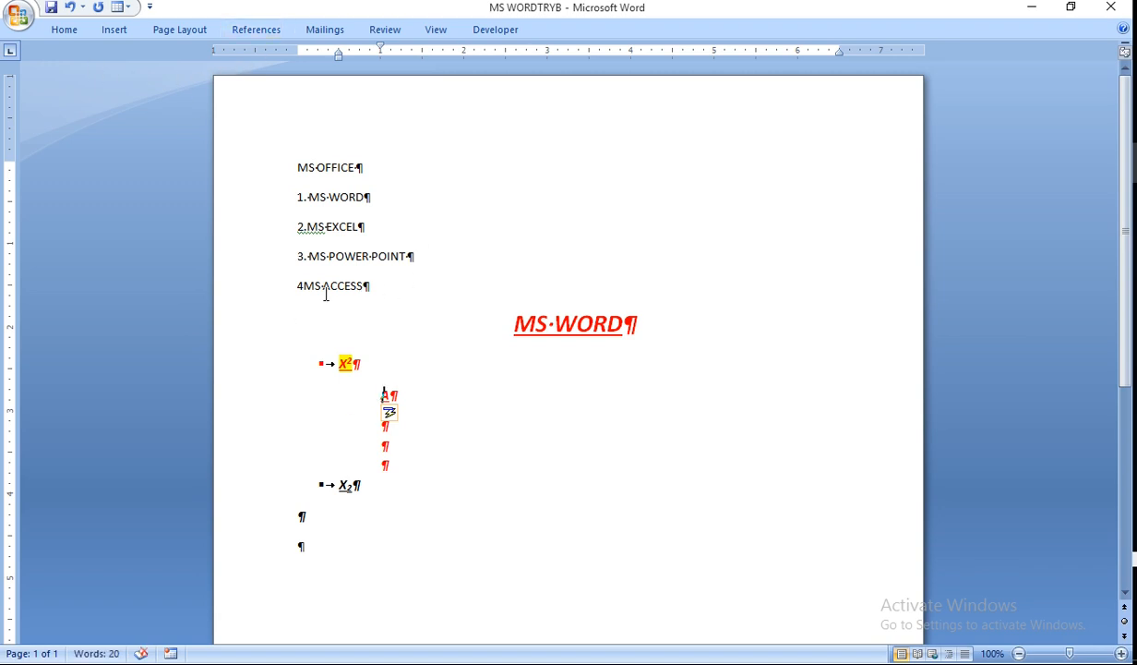
- Apply the multilevel list style that starts with four-diamond and arrow bullets to the X² and A lines
{"action": "left_click_drag", "start_coordinate": [300, 369], "coordinate": [397, 404]}
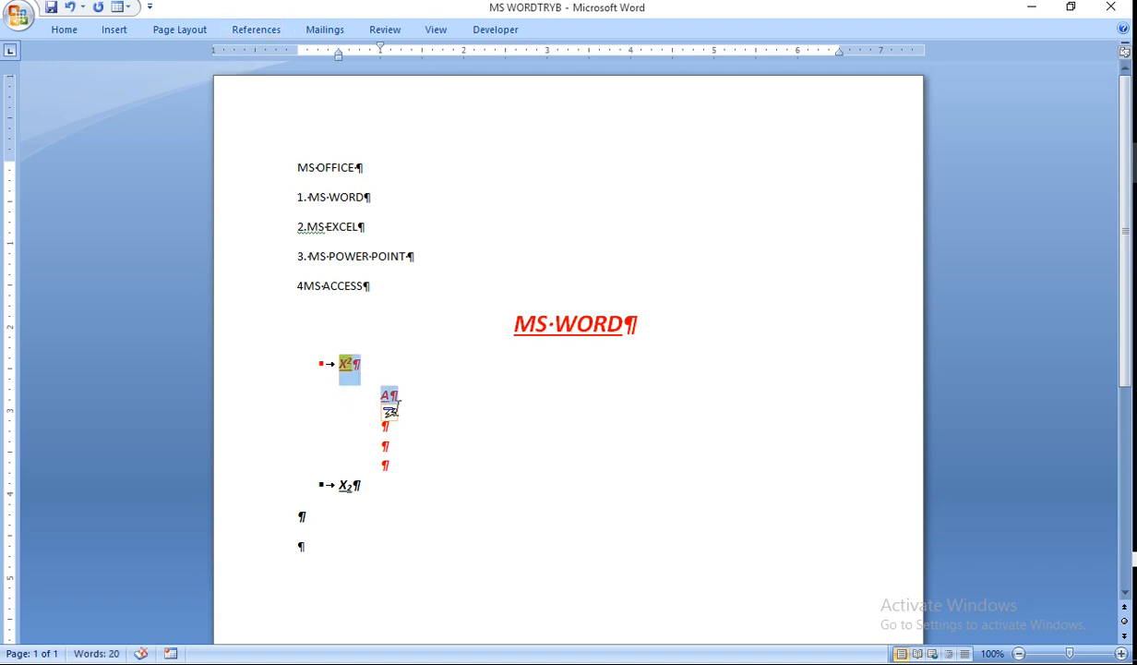
{"action": "left_click", "coordinate": [66, 34]}
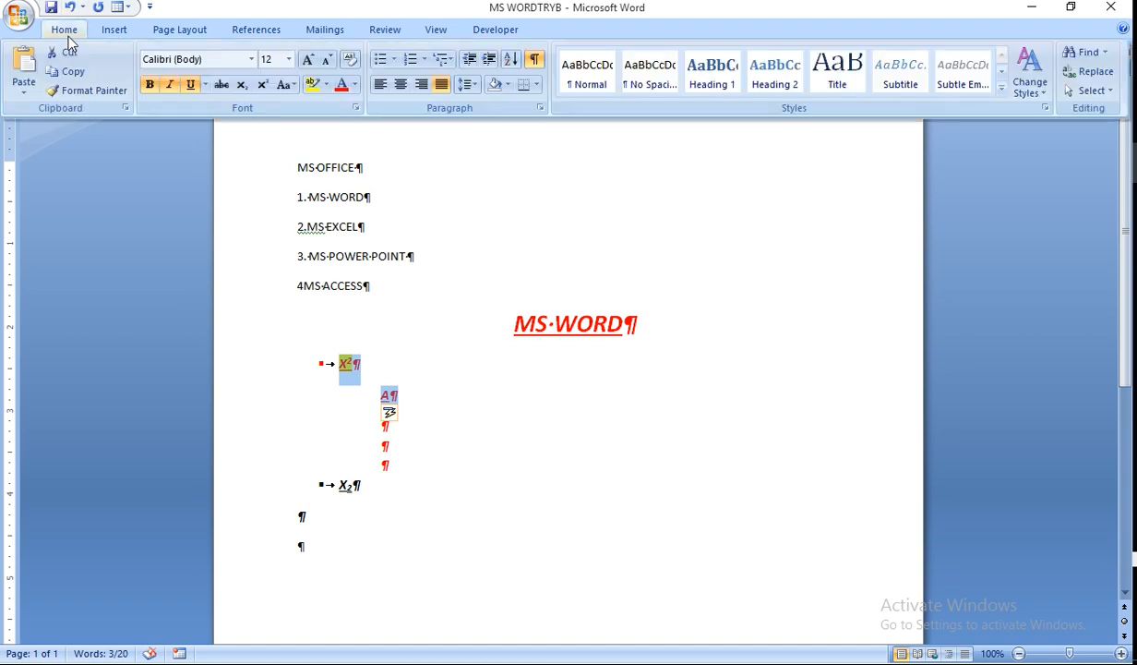
{"action": "left_click", "coordinate": [444, 61]}
{"action": "mouse_move", "coordinate": [531, 236]}
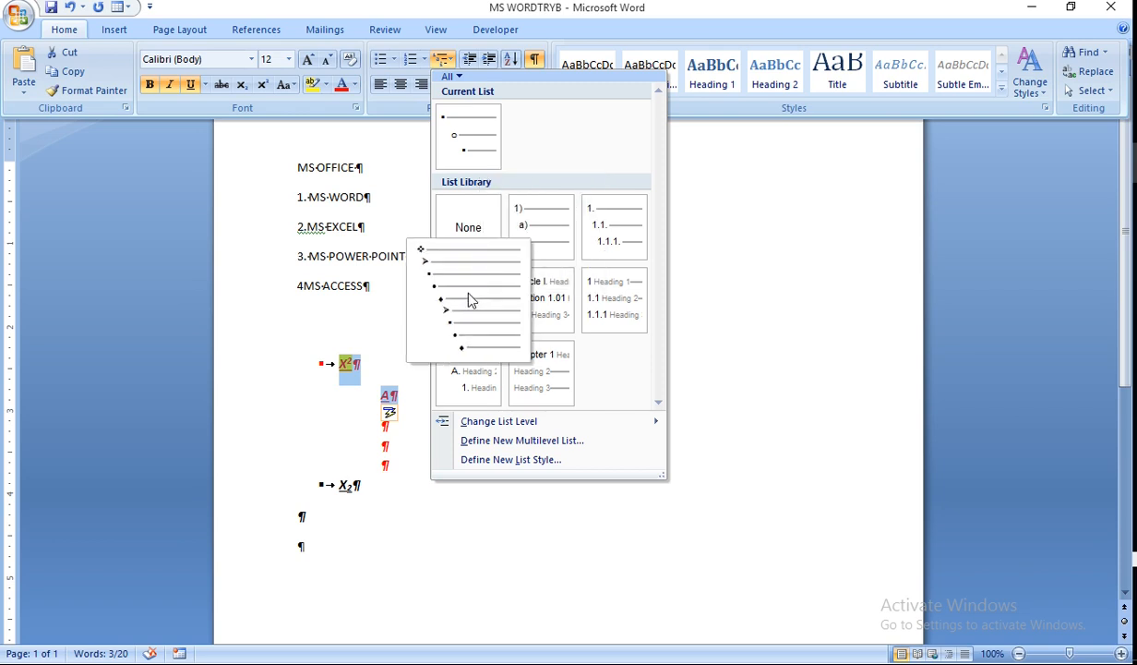
{"action": "left_click", "coordinate": [451, 281]}
- Enter B, indented one level further, on the second blank line below A and start a new line
{"action": "left_click", "coordinate": [406, 420]}
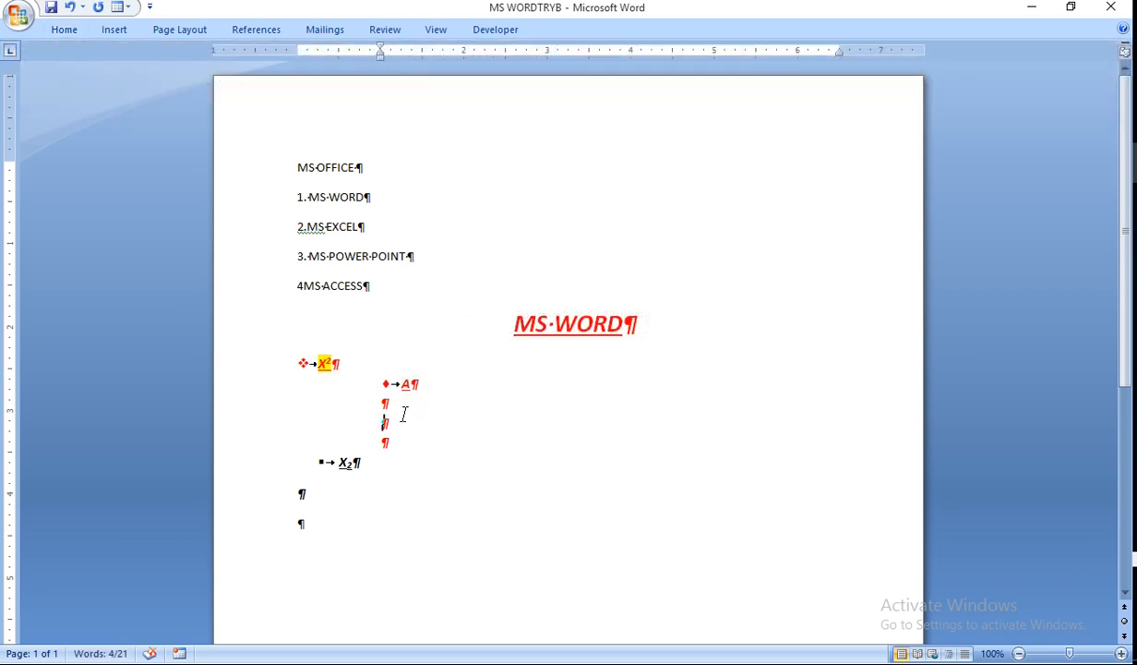
{"action": "key", "text": "Tab"}
{"action": "type", "text": "B"}
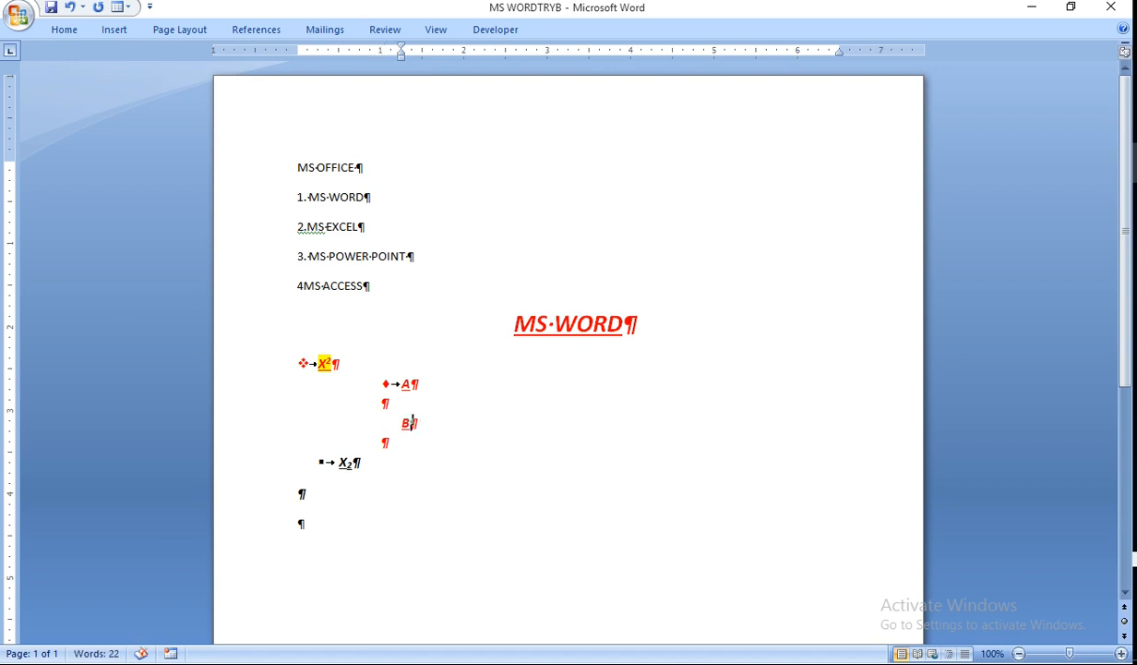
{"action": "key", "text": "Return"}
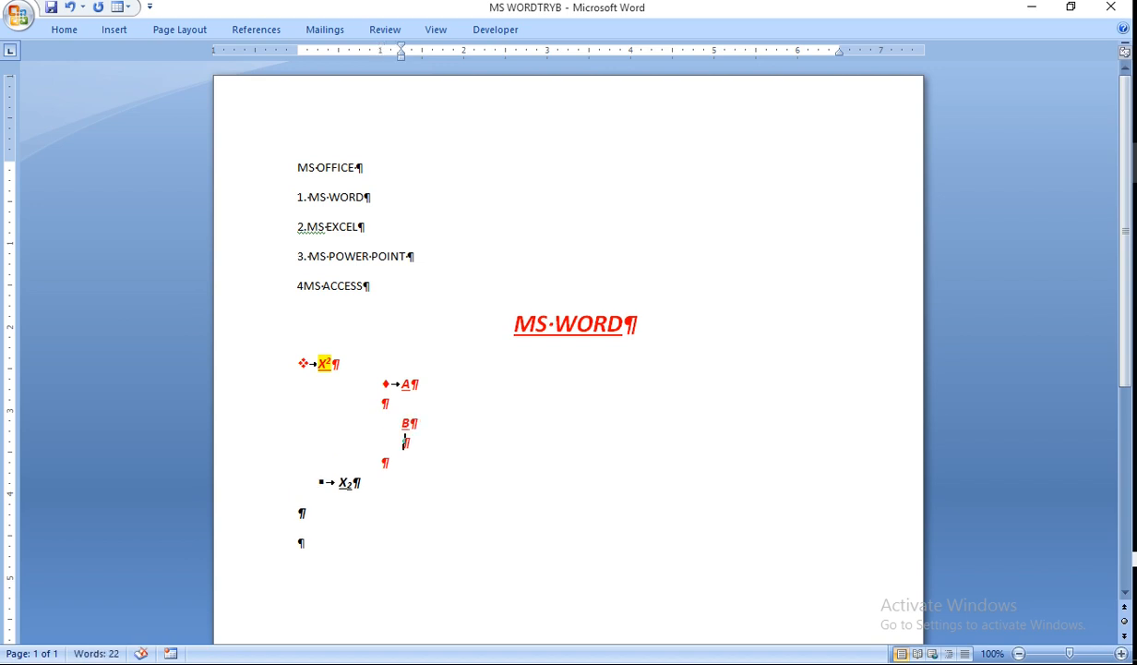
- Select the lines from A to B and give the B line an arrow bullet
{"action": "left_click_drag", "start_coordinate": [402, 382], "coordinate": [434, 437]}
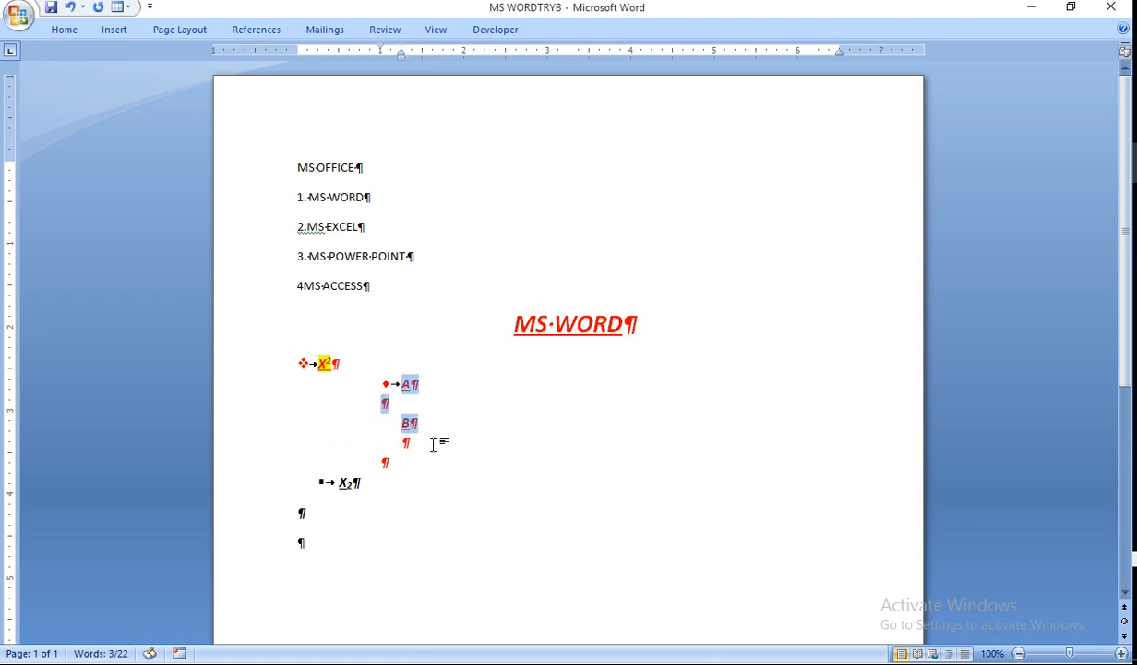
{"action": "left_click", "coordinate": [64, 34]}
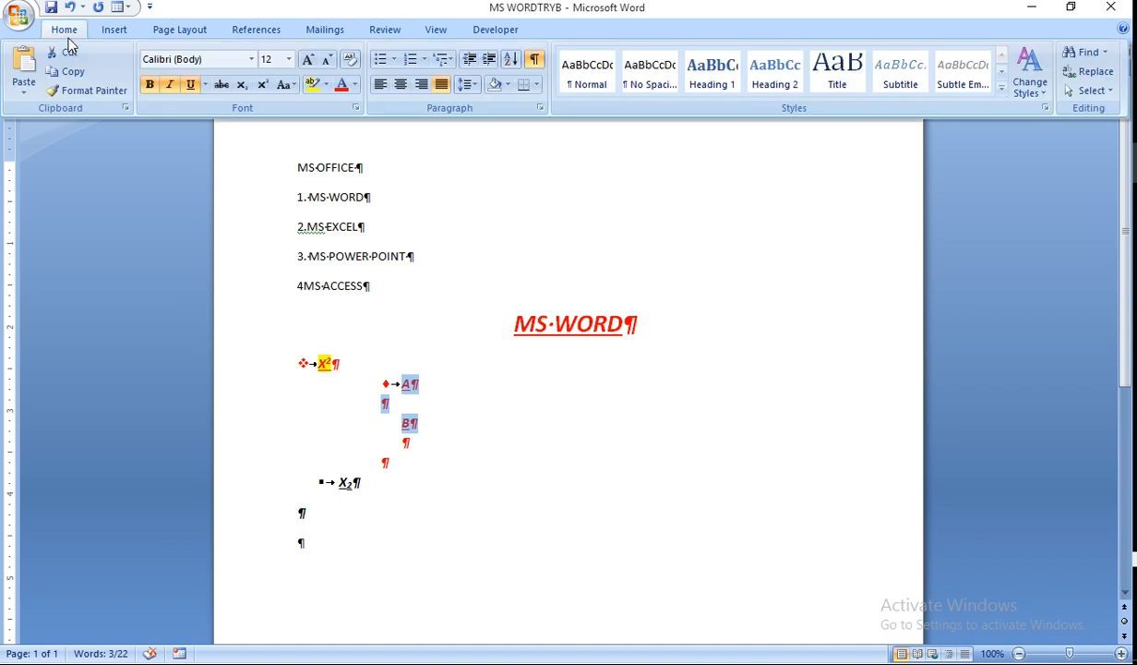
{"action": "left_click", "coordinate": [392, 60]}
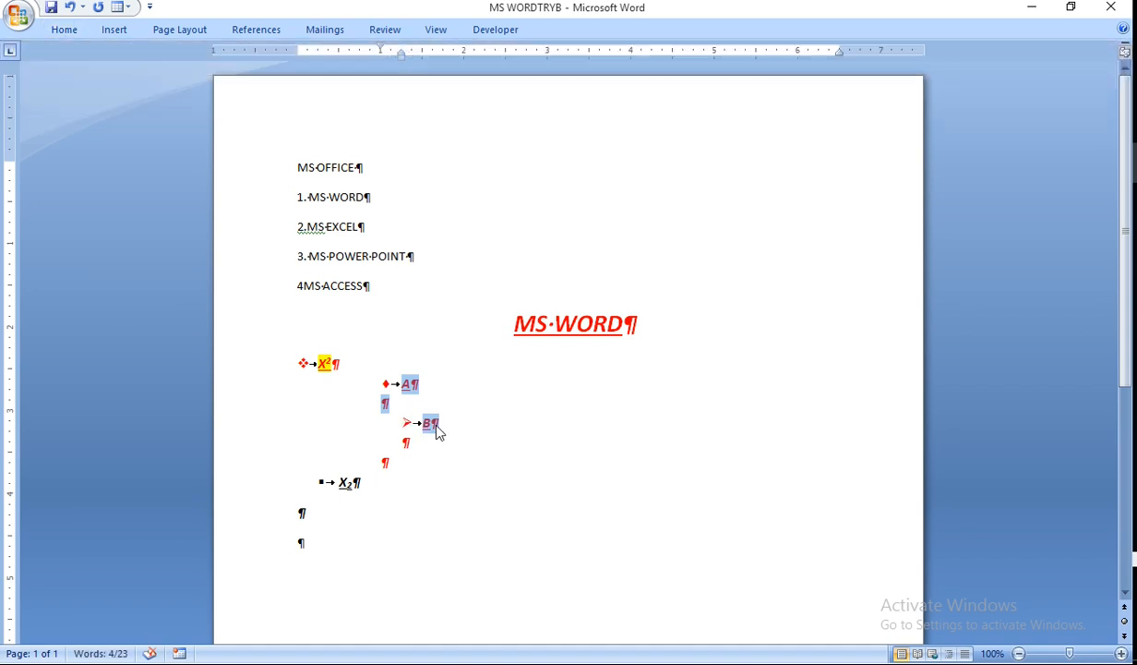
- Add the bullet item INDENTATION in subscript below the X₂ item and start another bullet
{"action": "left_click", "coordinate": [361, 461]}
{"action": "left_click", "coordinate": [61, 29]}
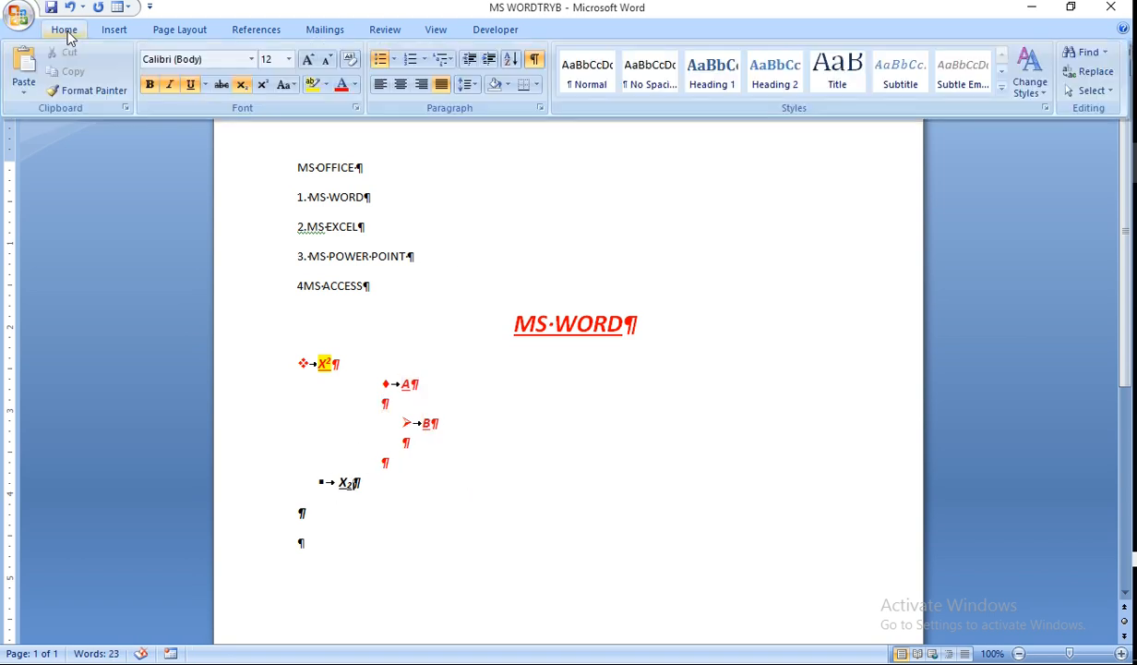
{"action": "left_click", "coordinate": [424, 59]}
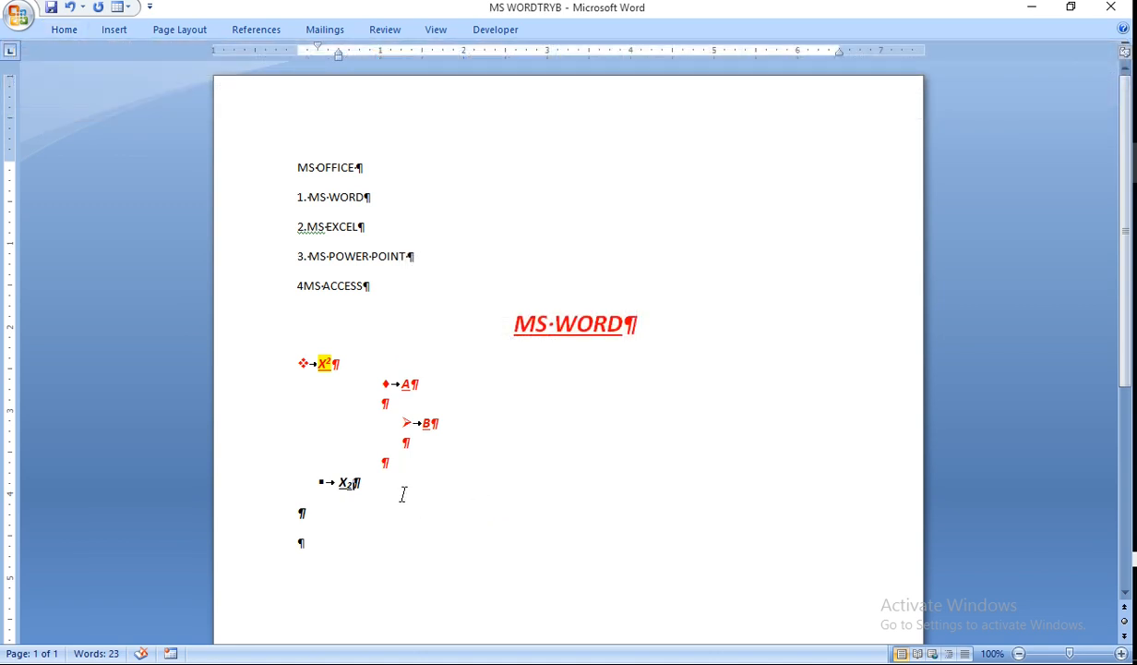
{"action": "key", "text": "Return"}
{"action": "type", "text": "INDENTATION"}
{"action": "key", "text": "Return"}
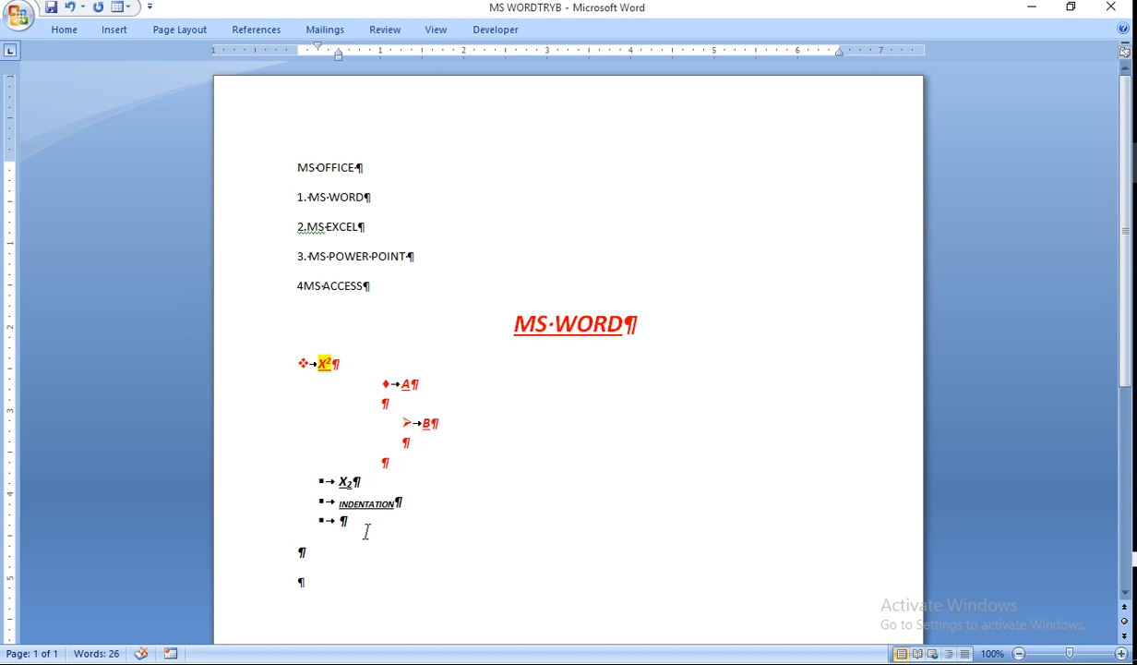
- Remove the empty bullet below INDENTATION, enter WELCOME there followed by a new line, and indent WELCOME one level further
{"action": "key", "text": "BackSpace"}
{"action": "type", "text": "welcome"}
{"action": "key", "text": "Return"}
{"action": "left_click", "coordinate": [339, 523]}
{"action": "key", "text": "Tab"}
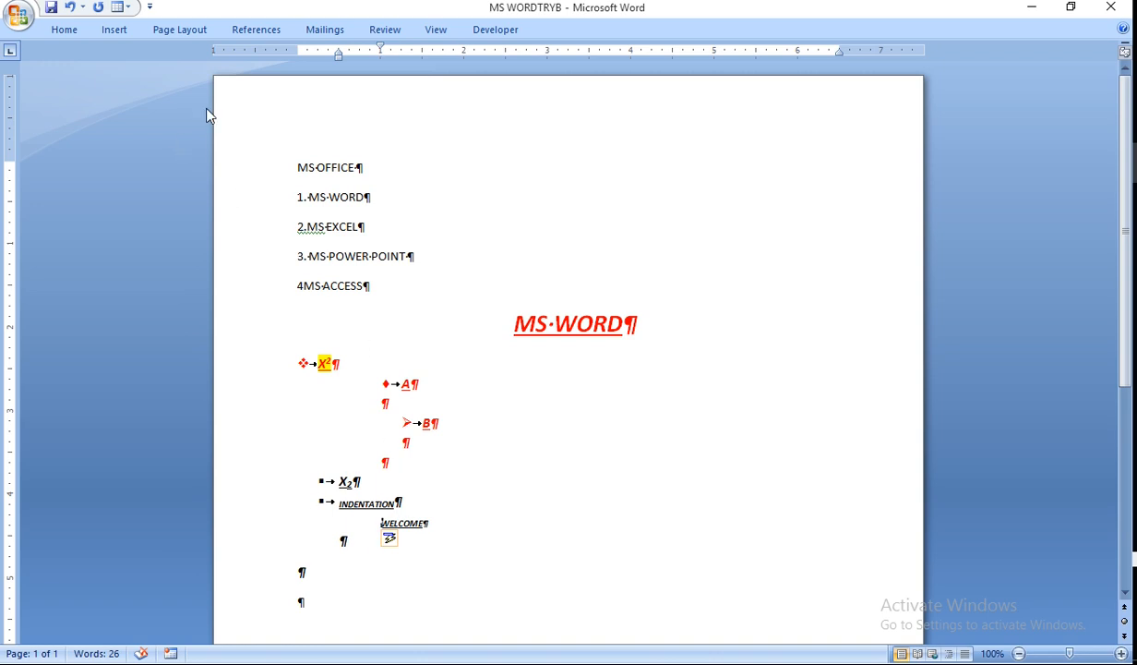
- Increase the indent of the WELCOME line by one level and decrease it again
{"action": "left_click", "coordinate": [70, 35]}
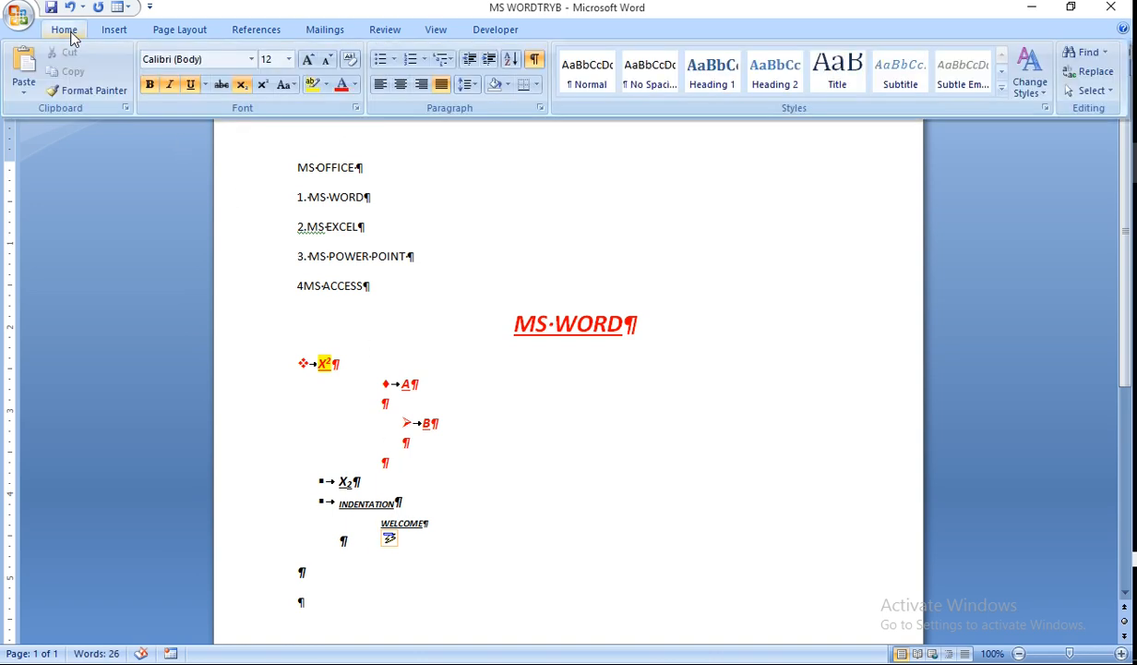
{"action": "left_click", "coordinate": [491, 59]}
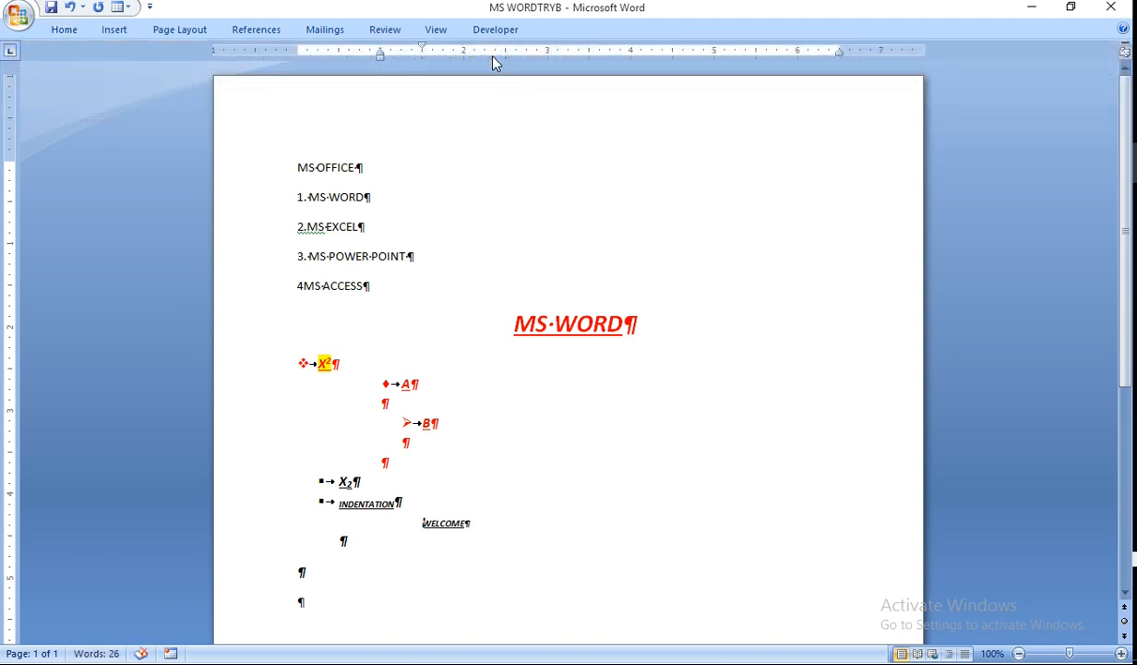
{"action": "left_click", "coordinate": [64, 31]}
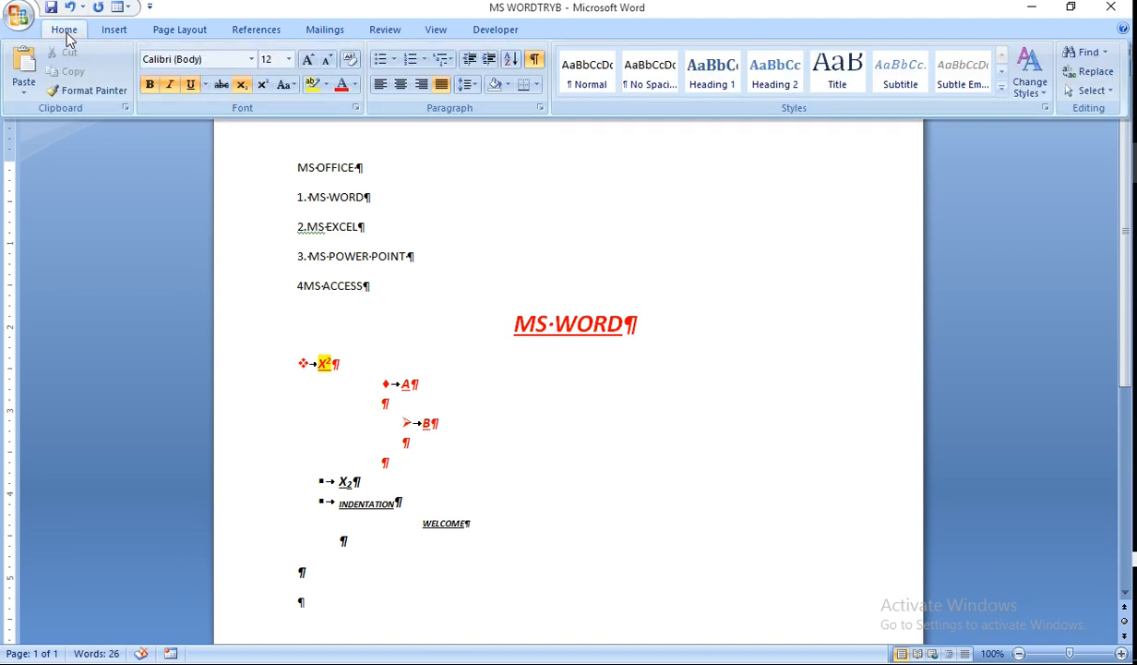
{"action": "left_click", "coordinate": [470, 60]}
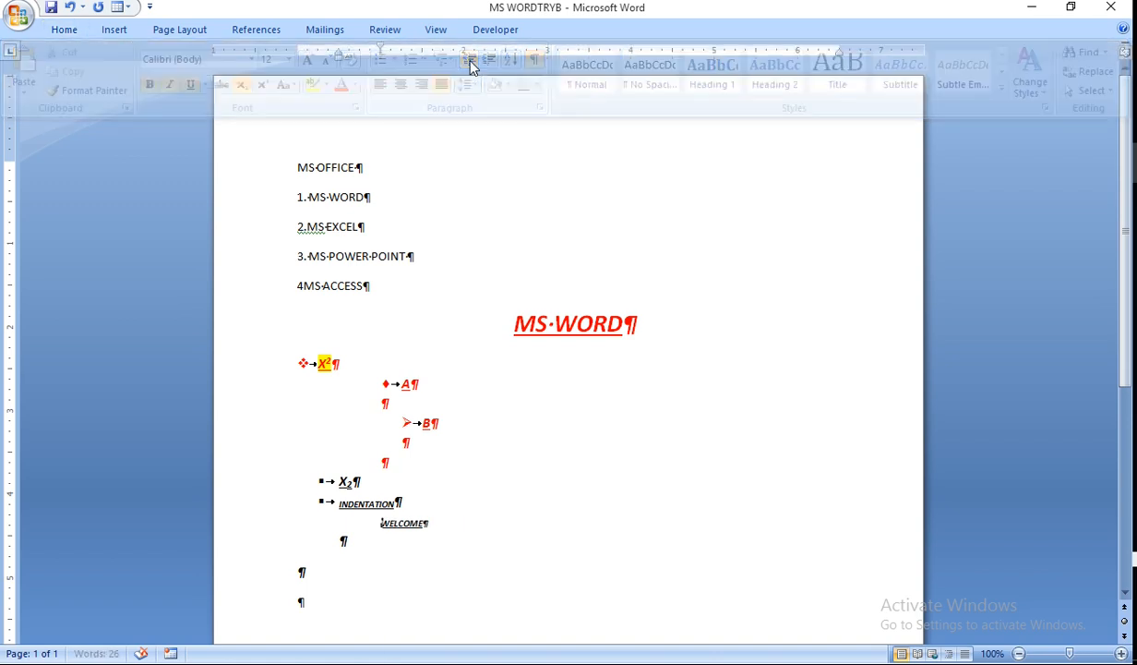
- Hide the paragraph marks and other formatting symbols in the document and show them again
{"action": "left_click", "coordinate": [65, 34]}
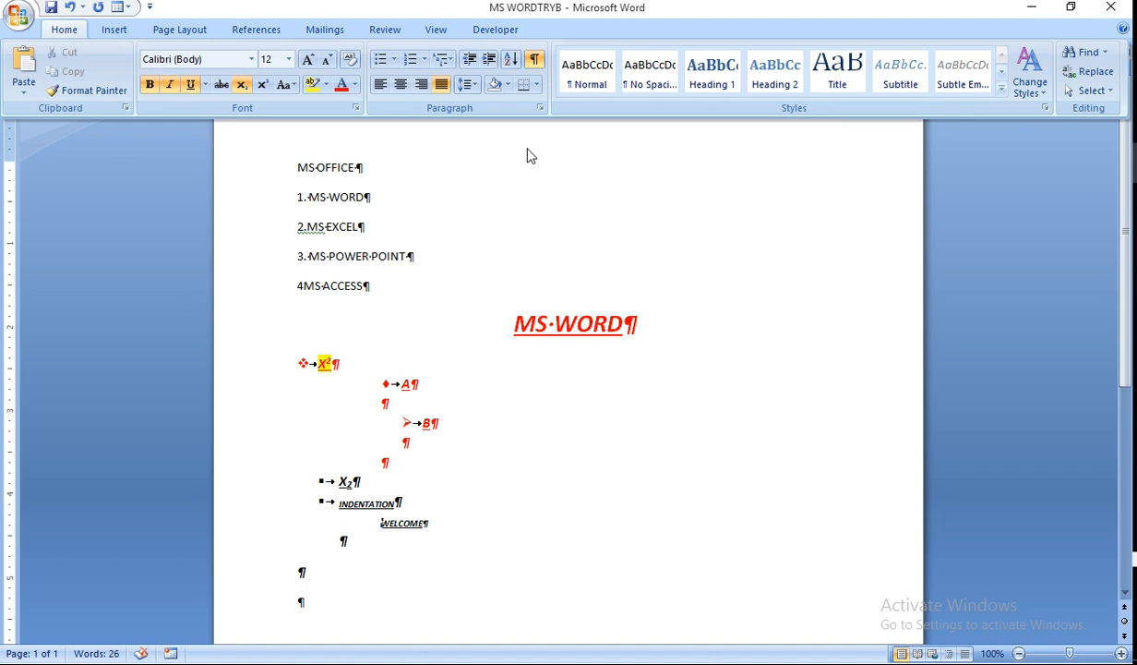
{"action": "left_click", "coordinate": [536, 60]}
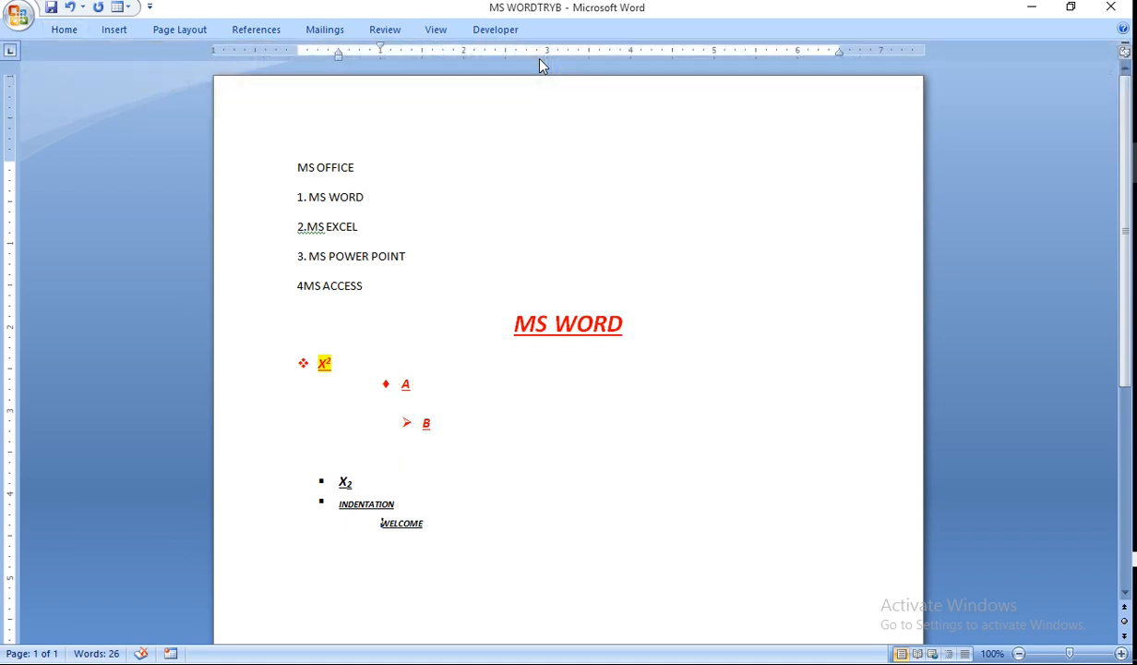
{"action": "left_click", "coordinate": [543, 53]}
{"action": "left_click", "coordinate": [64, 30]}
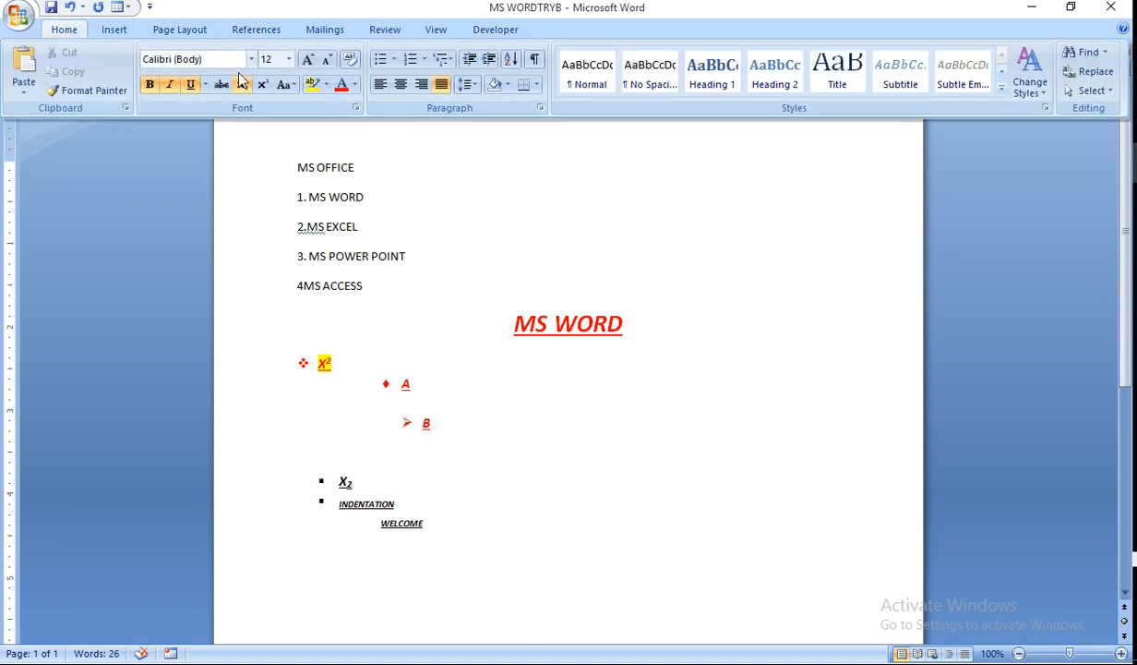
{"action": "left_click", "coordinate": [536, 60]}
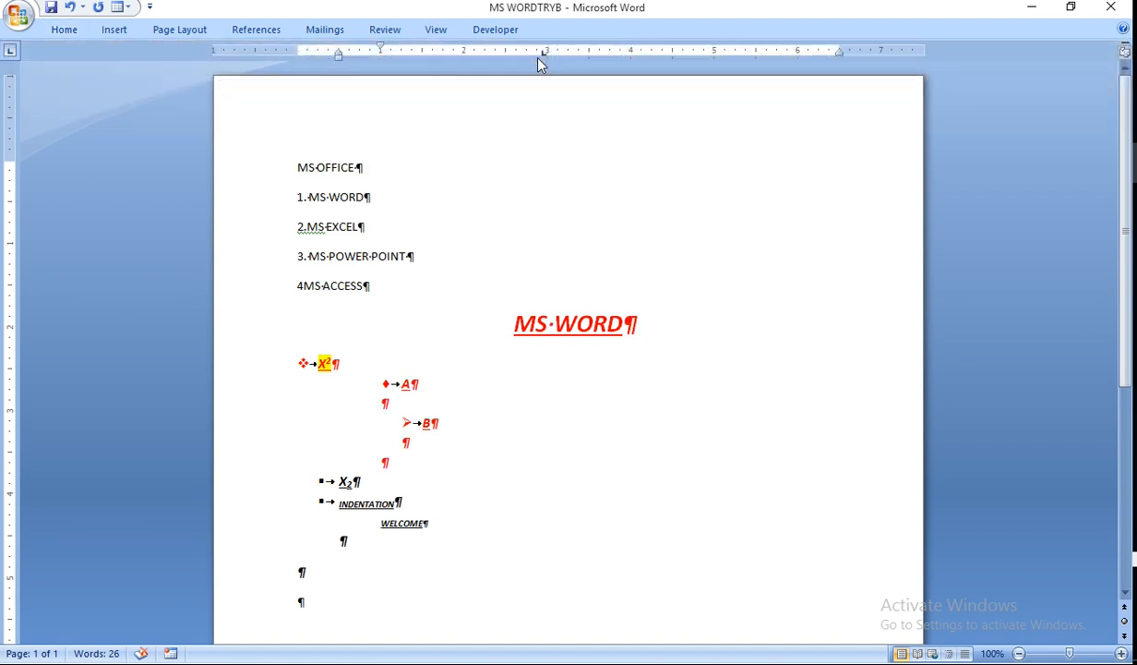
- Insert several spaces in front of the word WELCOME with the formatting marks shown
{"action": "left_click", "coordinate": [64, 29]}
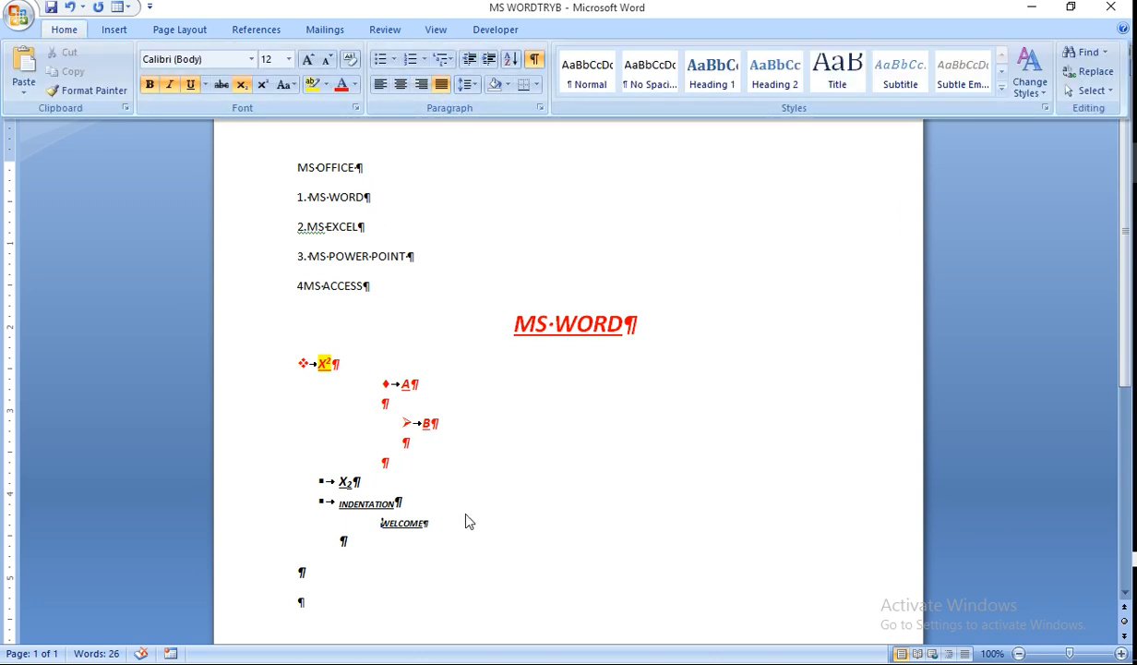
{"action": "left_click", "coordinate": [356, 562]}
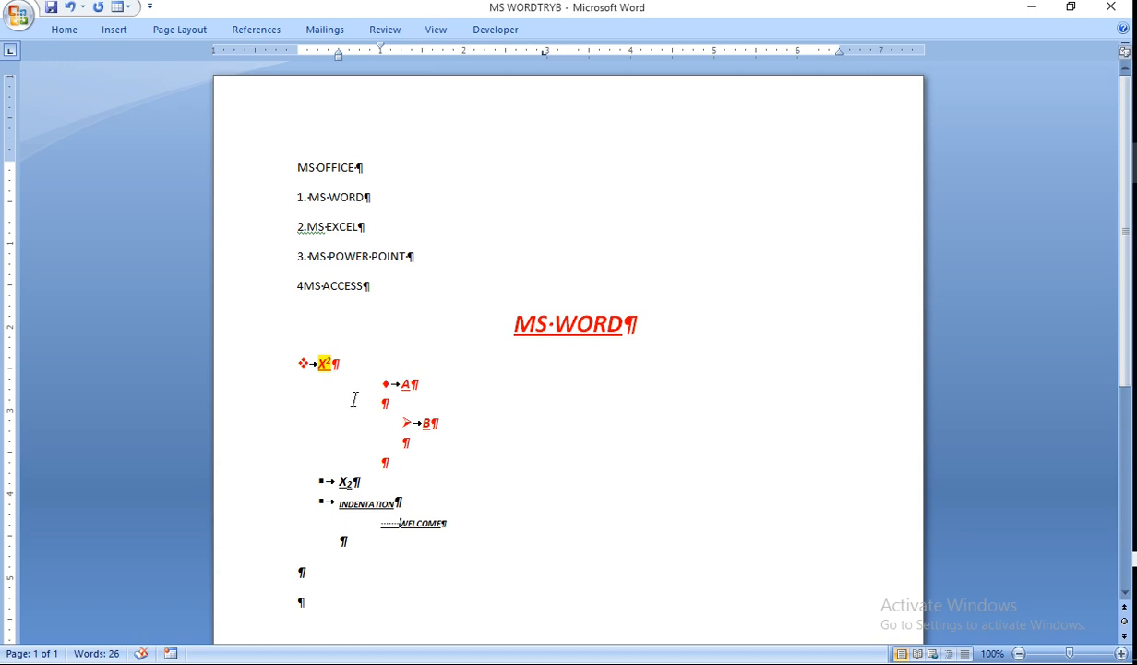
{"action": "left_click", "coordinate": [69, 31]}
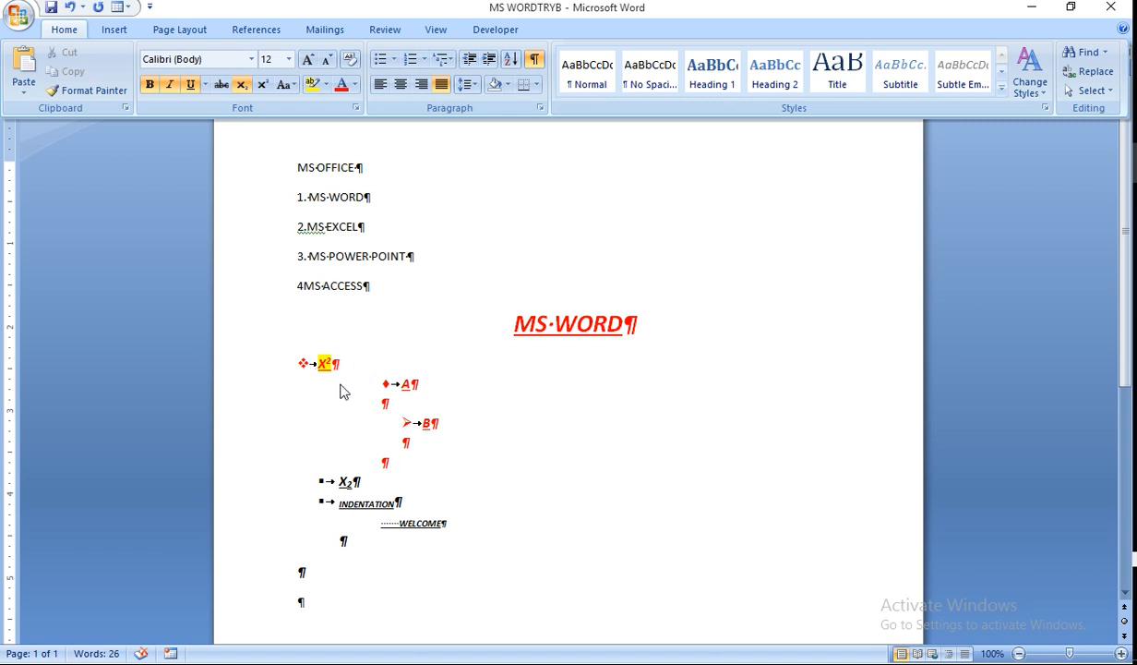
- Select the whole MS WORD heading and apply outside borders to it
{"action": "left_click", "coordinate": [517, 320]}
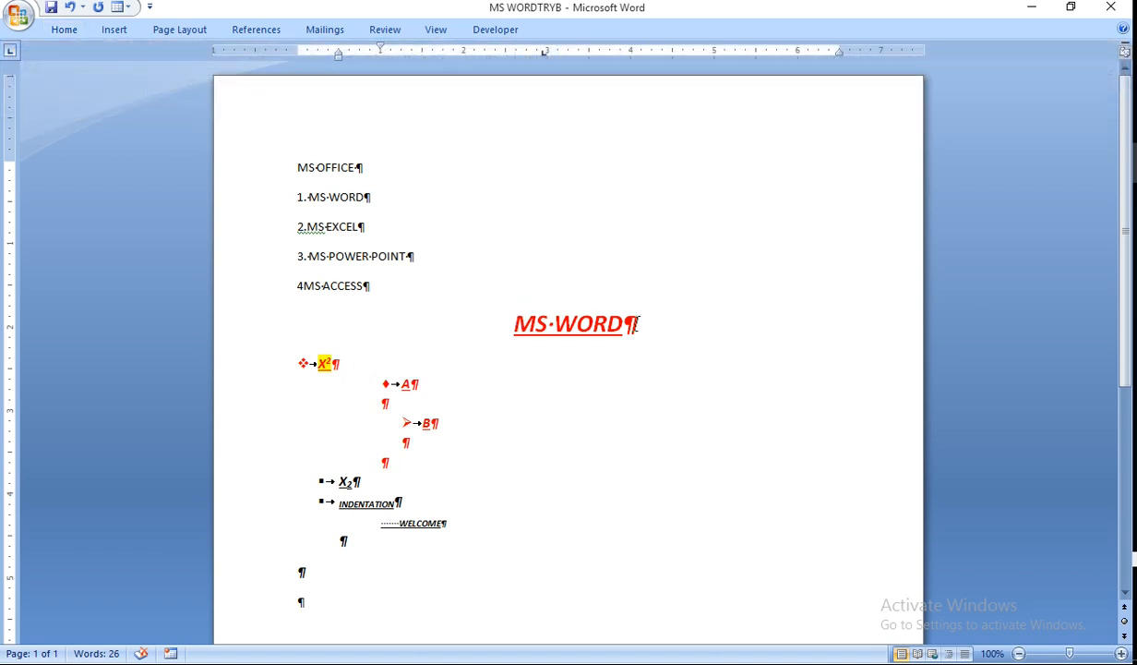
{"action": "left_click_drag", "start_coordinate": [512, 322], "coordinate": [646, 333]}
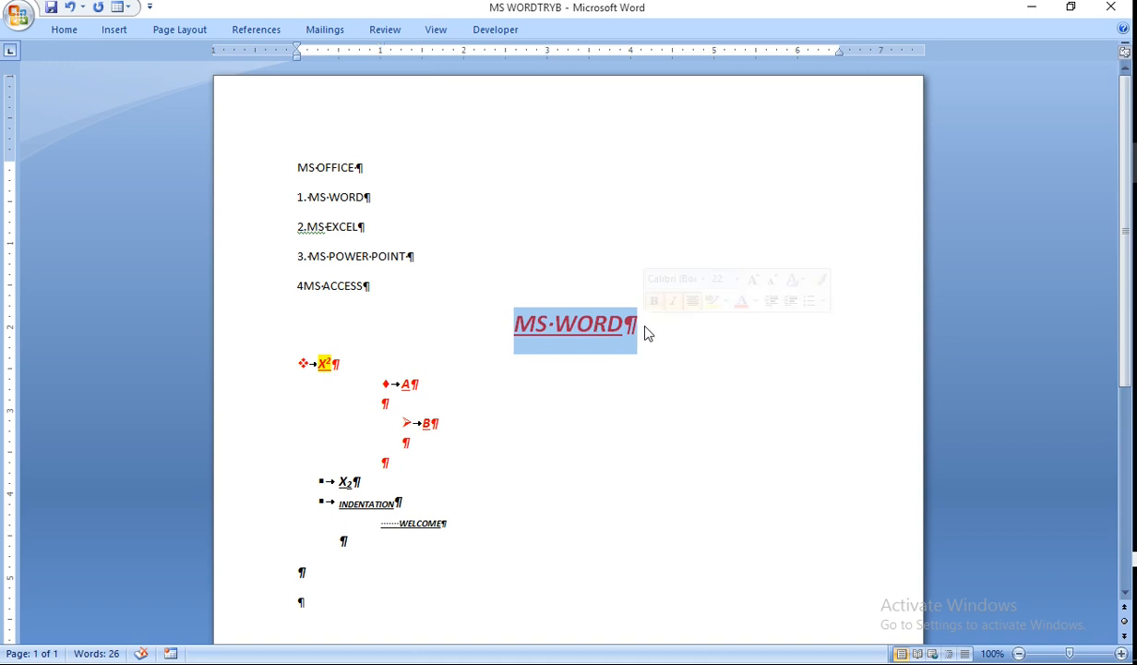
{"action": "left_click", "coordinate": [64, 28]}
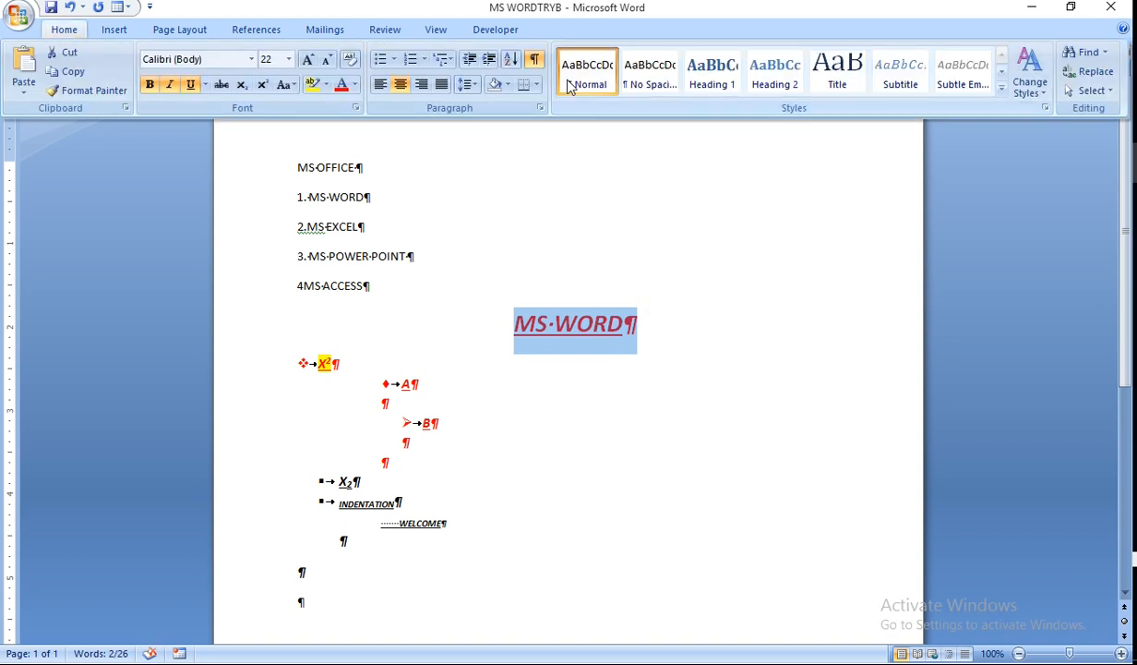
{"action": "left_click", "coordinate": [536, 85]}
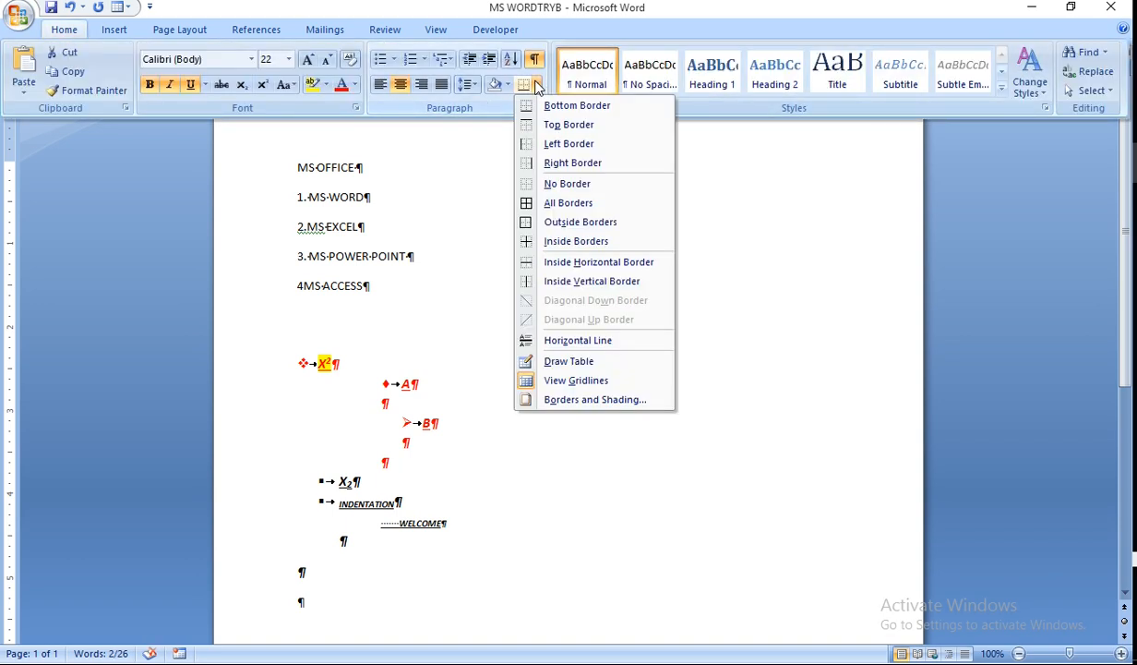
{"action": "left_click", "coordinate": [531, 224]}
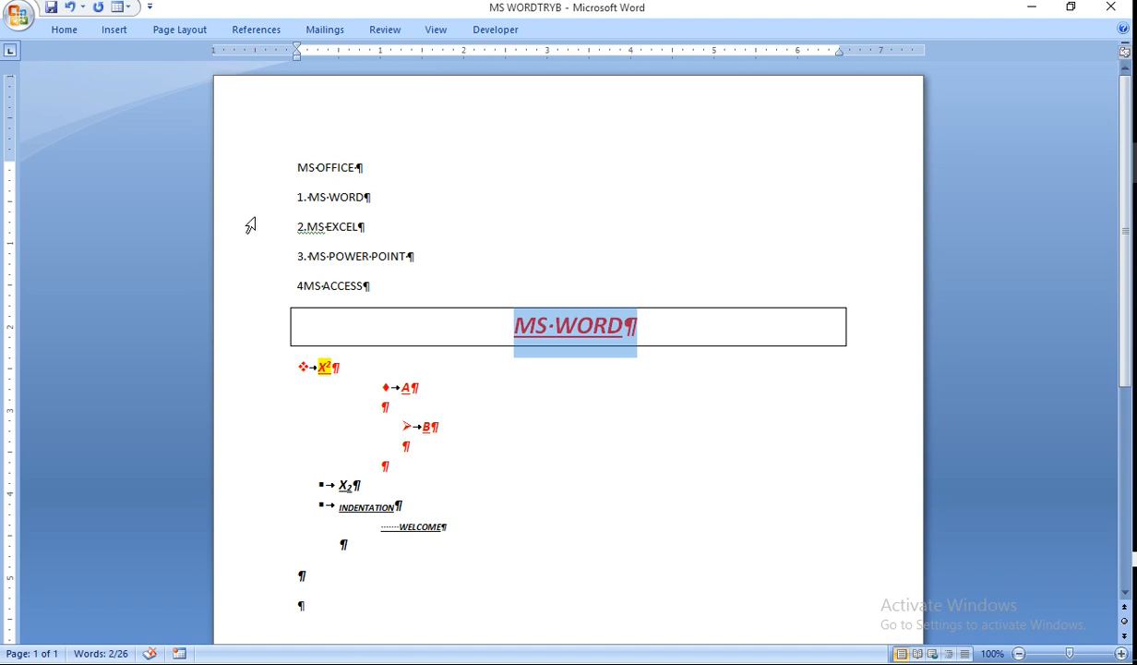
- Shade the bordered MS WORD heading with the standard orange color
{"action": "left_click", "coordinate": [61, 32]}
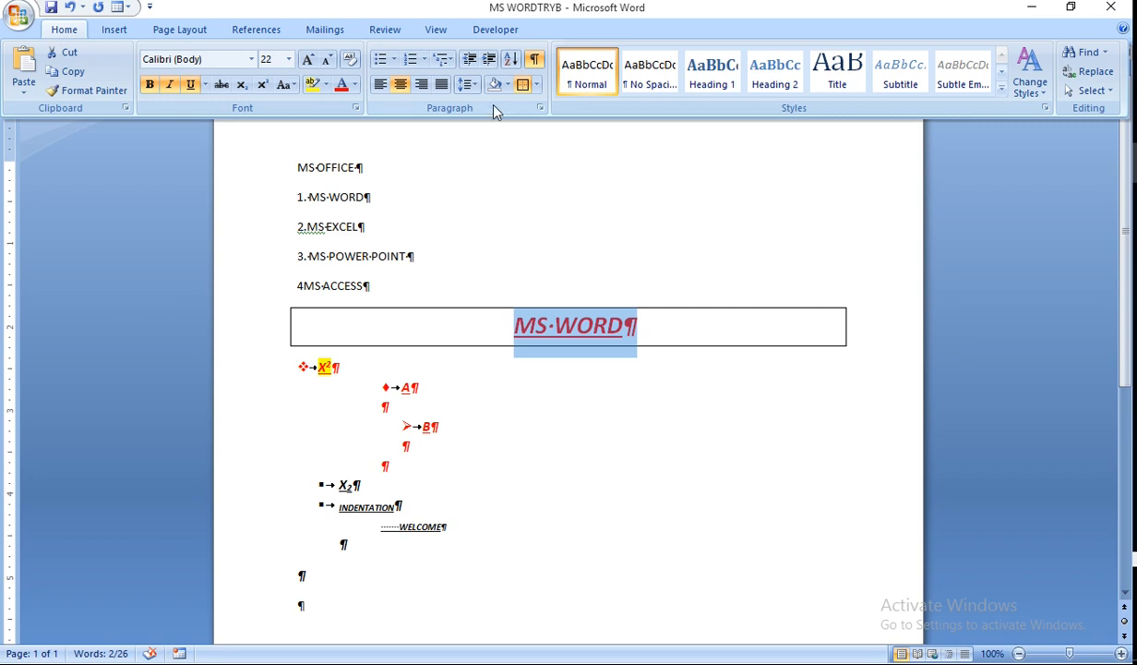
{"action": "left_click", "coordinate": [509, 85]}
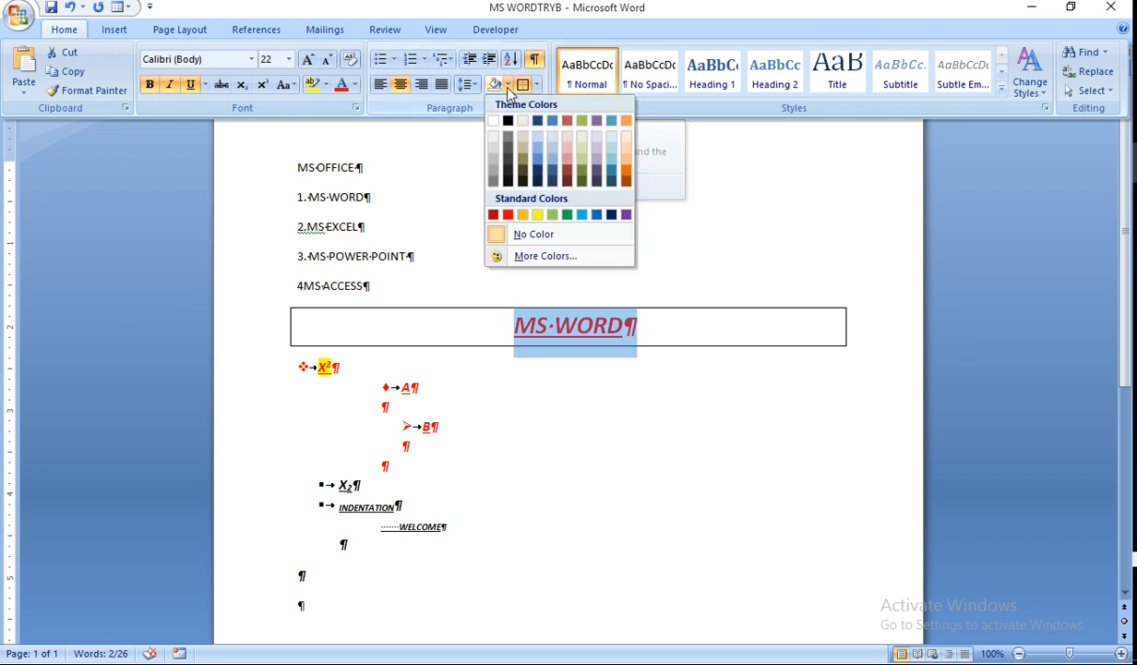
{"action": "left_click", "coordinate": [523, 215]}
{"action": "key", "text": "ctrl+F1"}
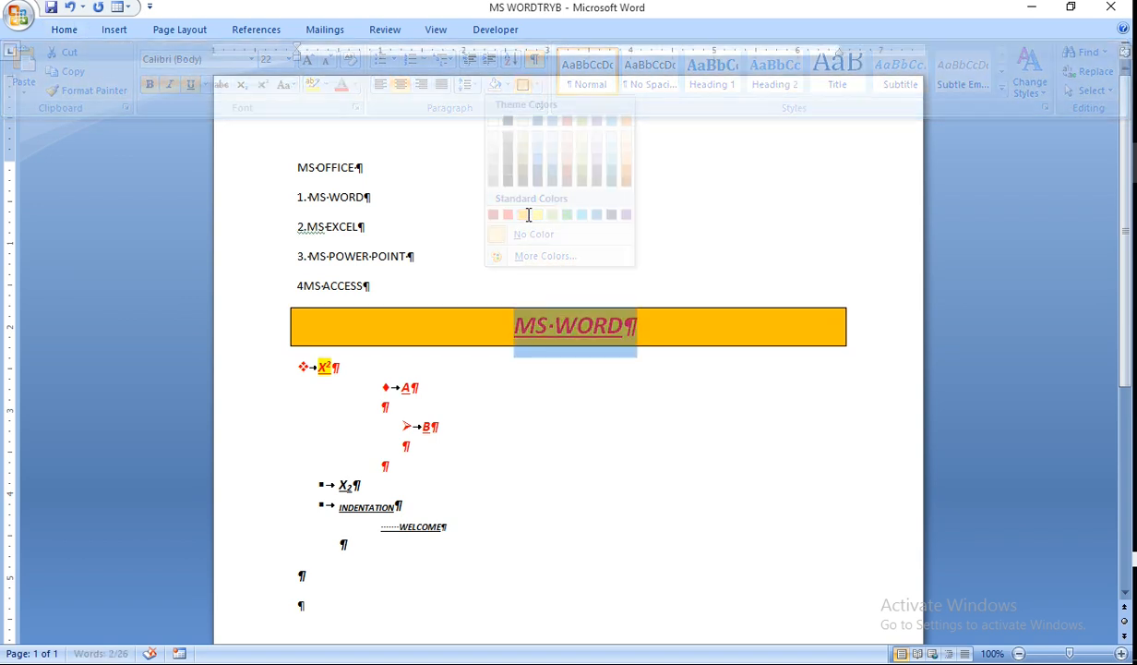
- Select the lines from MS OFFICE to 3. MS POWER POINT and remove the space after each paragraph
{"action": "left_click", "coordinate": [62, 32]}
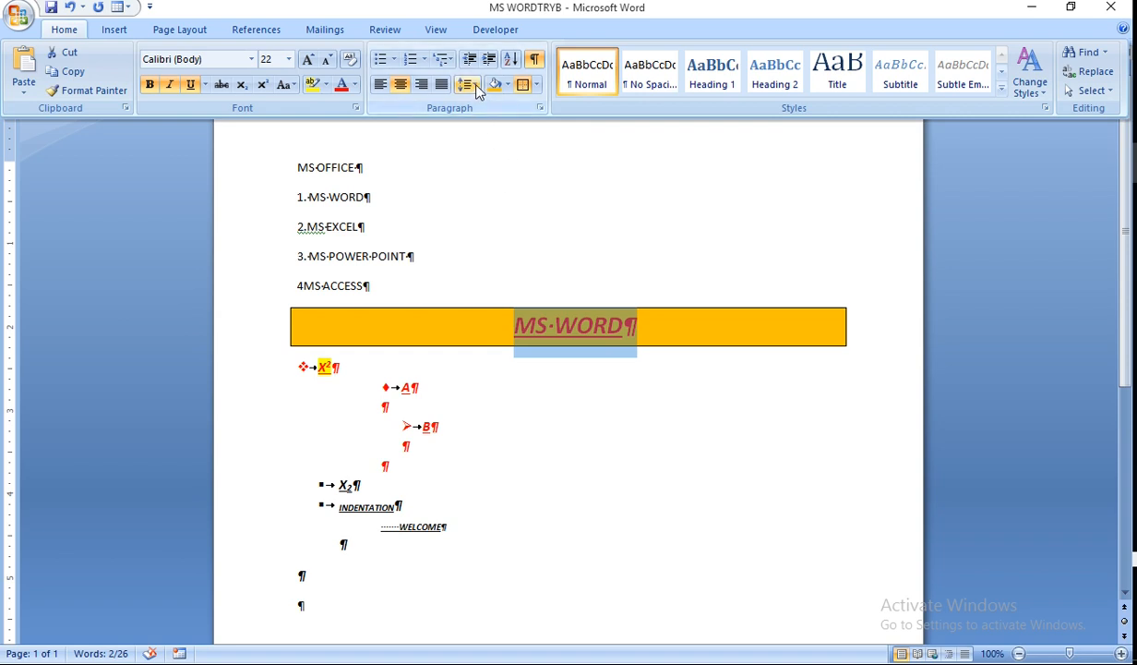
{"action": "key", "text": "Escape"}
{"action": "left_click_drag", "start_coordinate": [282, 174], "coordinate": [412, 279]}
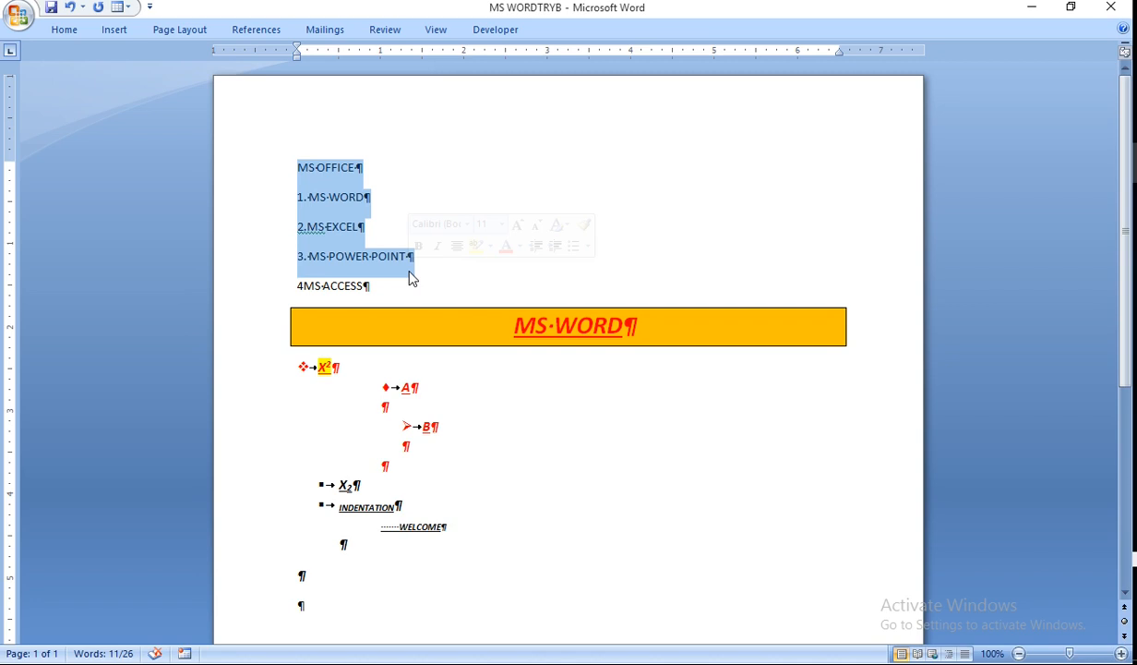
{"action": "left_click", "coordinate": [63, 29]}
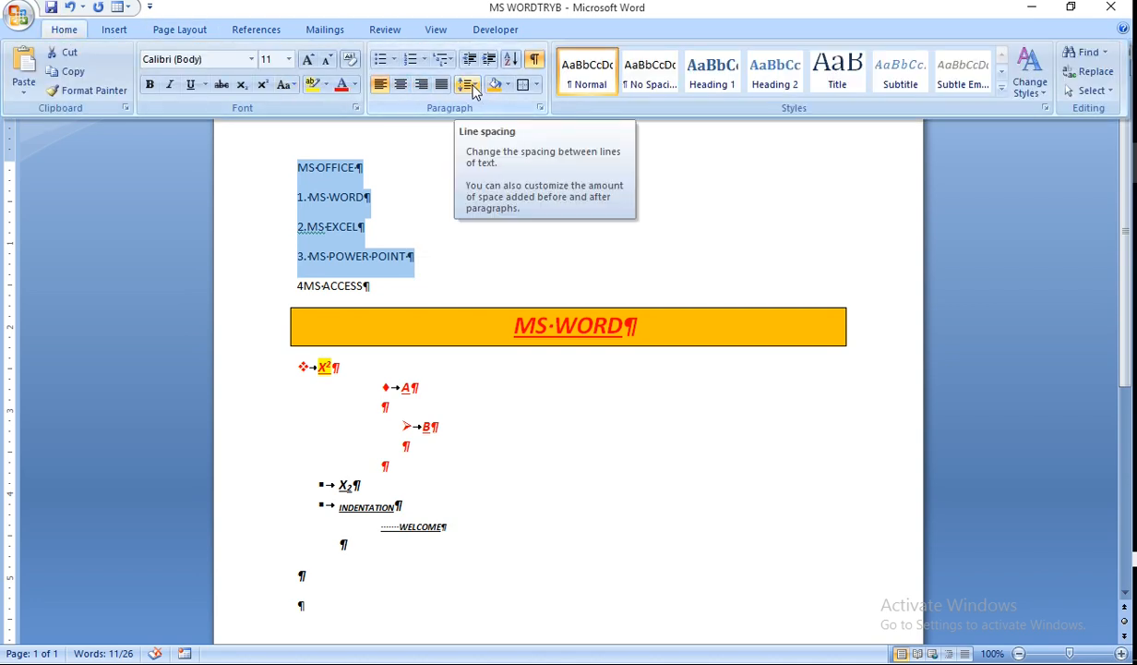
{"action": "left_click", "coordinate": [473, 88]}
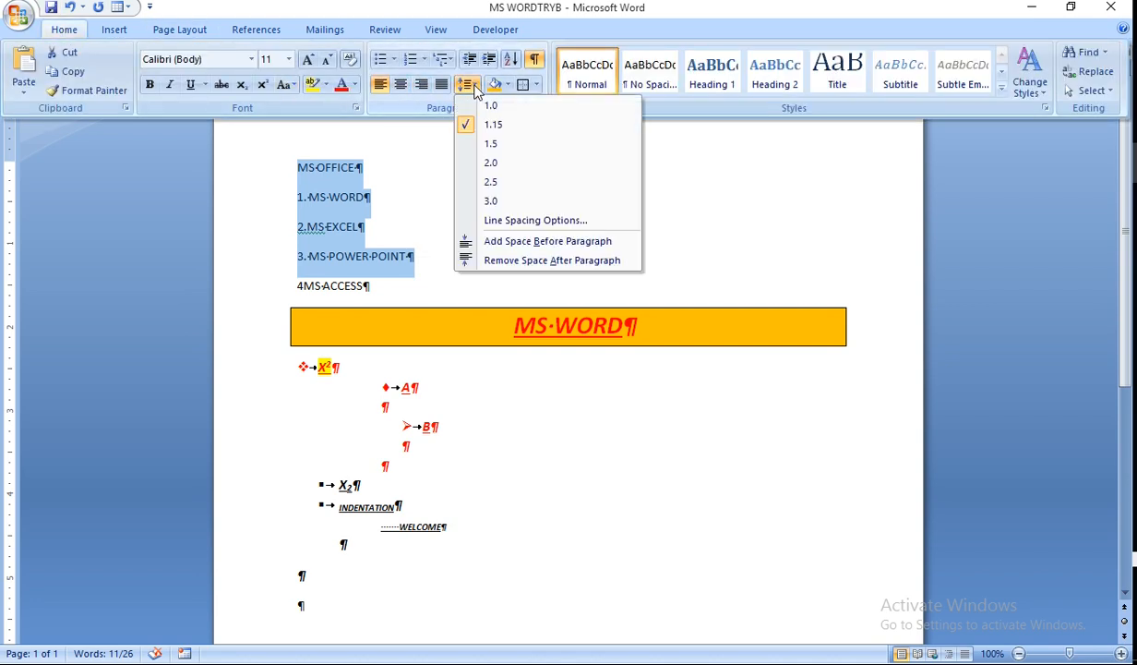
{"action": "left_click", "coordinate": [540, 262]}
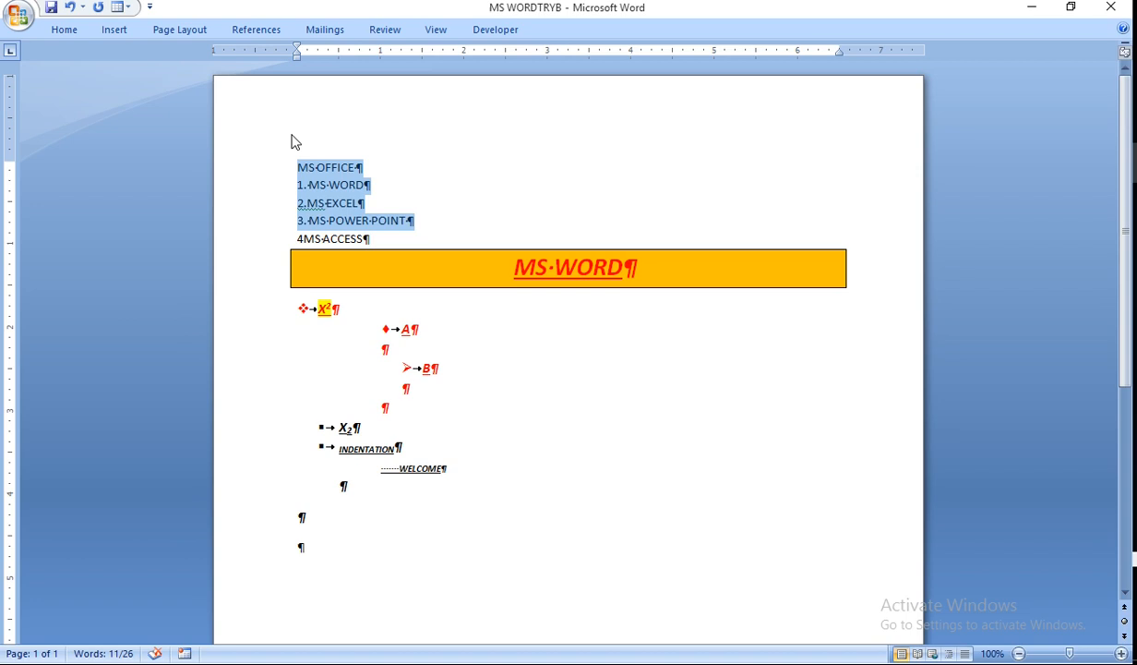
- Set the line spacing of the selected MS OFFICE to MS POWER POINT lines to 1.0
{"action": "left_click", "coordinate": [57, 29]}
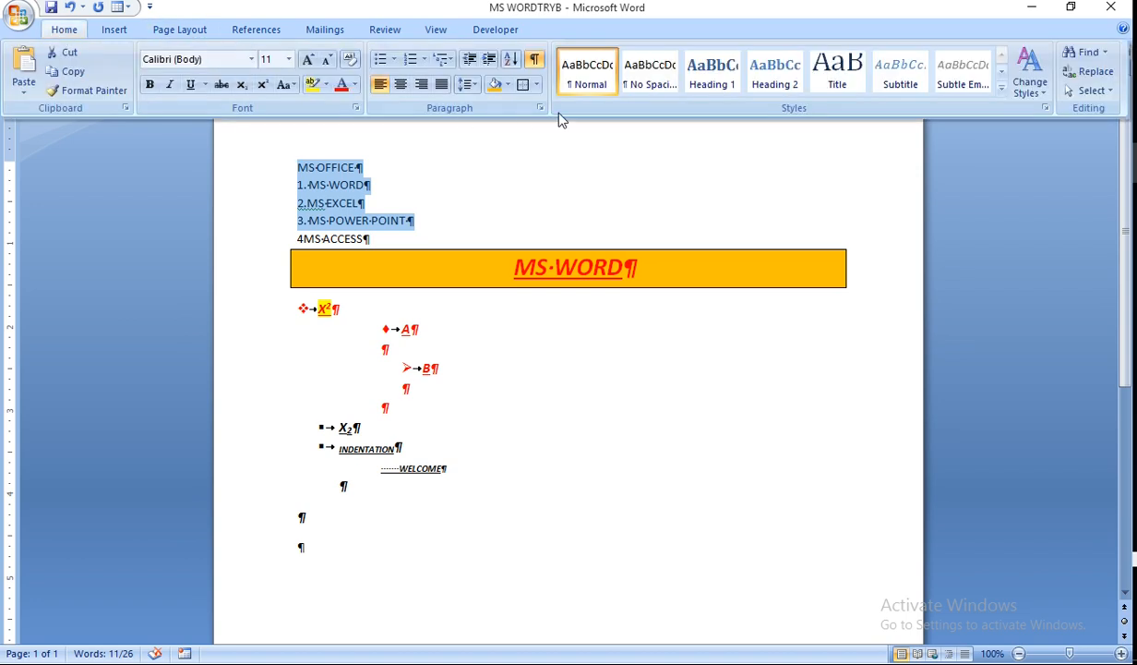
{"action": "left_click", "coordinate": [469, 84]}
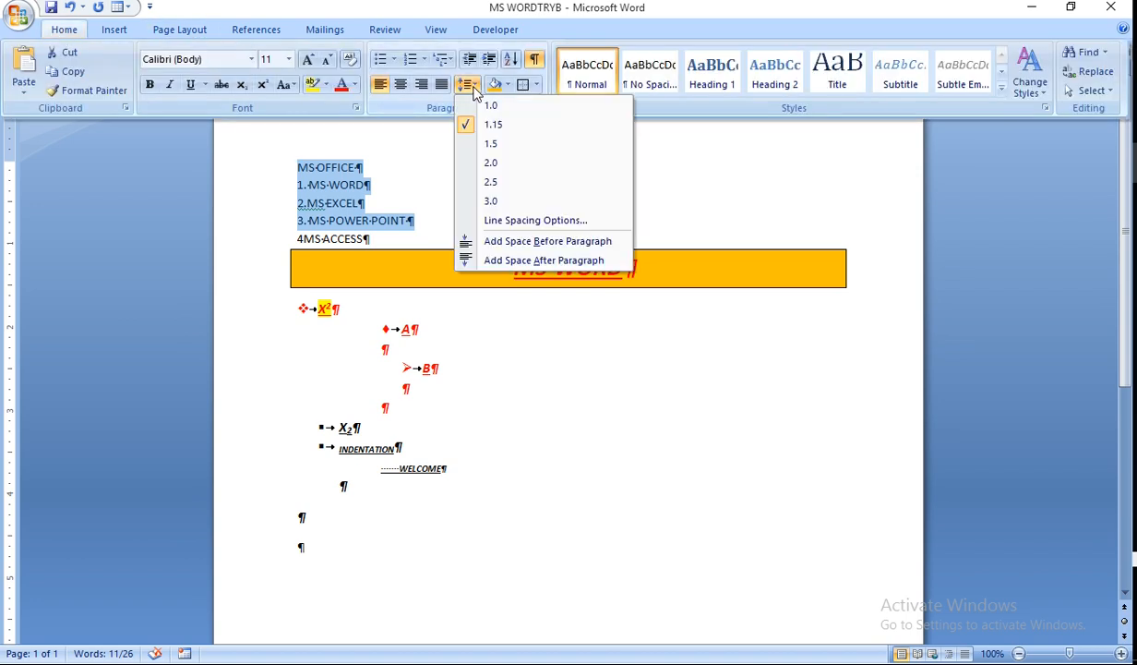
{"action": "left_click", "coordinate": [492, 107]}
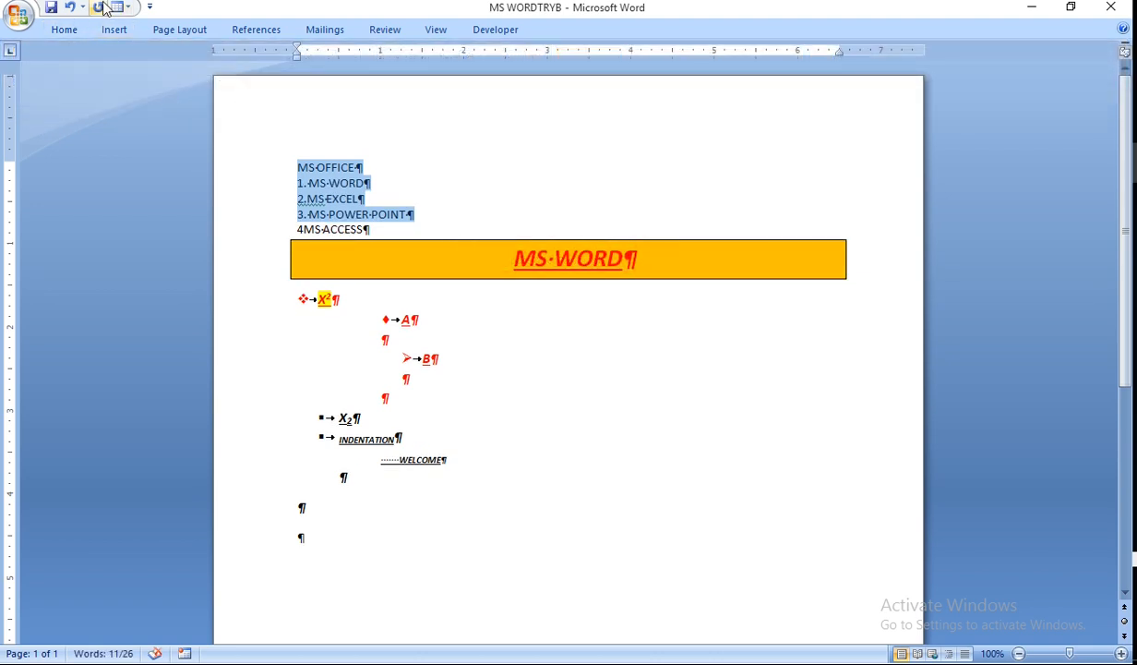
- Widen the line spacing of the selected lines to 2.5 and return it to 1.0
{"action": "left_click", "coordinate": [61, 26]}
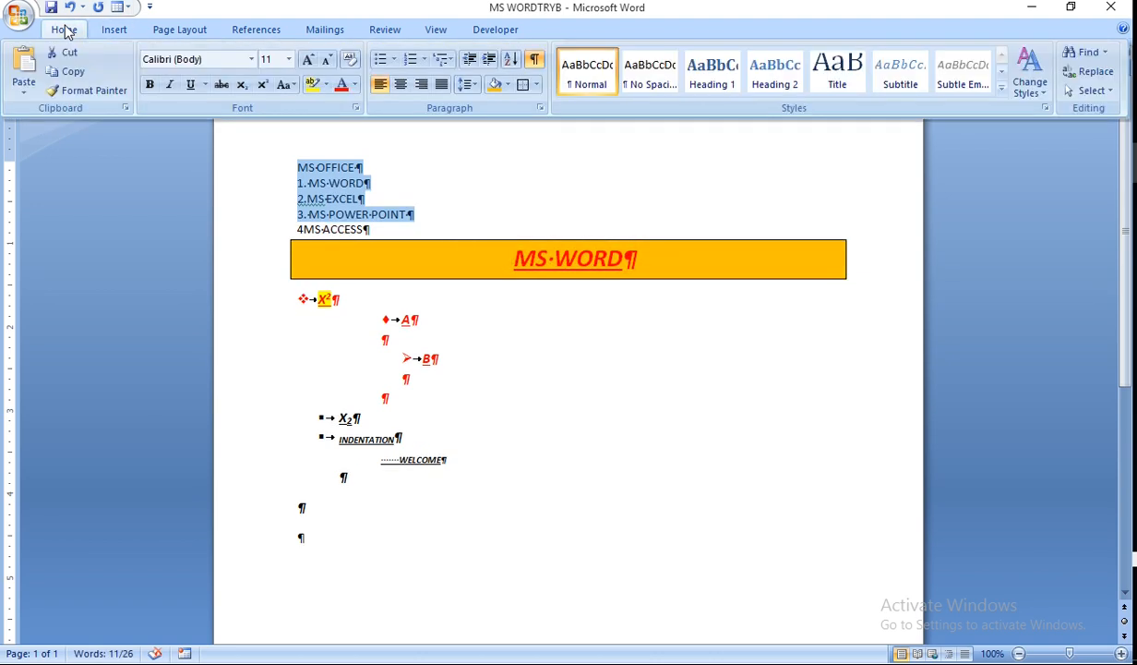
{"action": "left_click", "coordinate": [472, 90]}
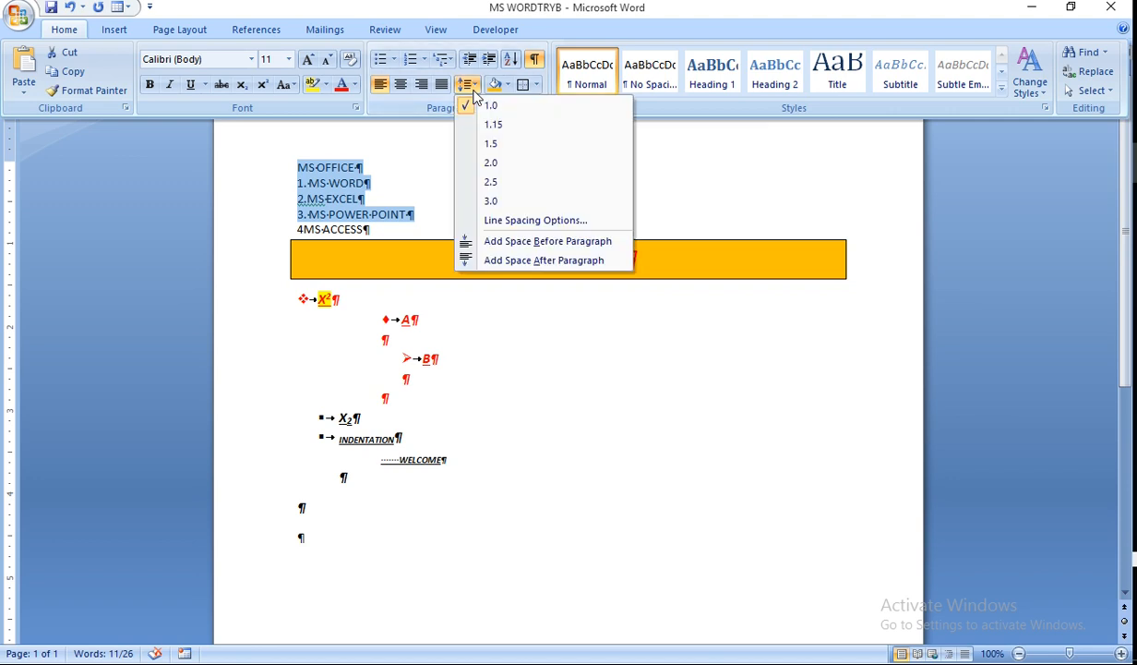
{"action": "left_click", "coordinate": [490, 185]}
{"action": "left_click", "coordinate": [65, 29]}
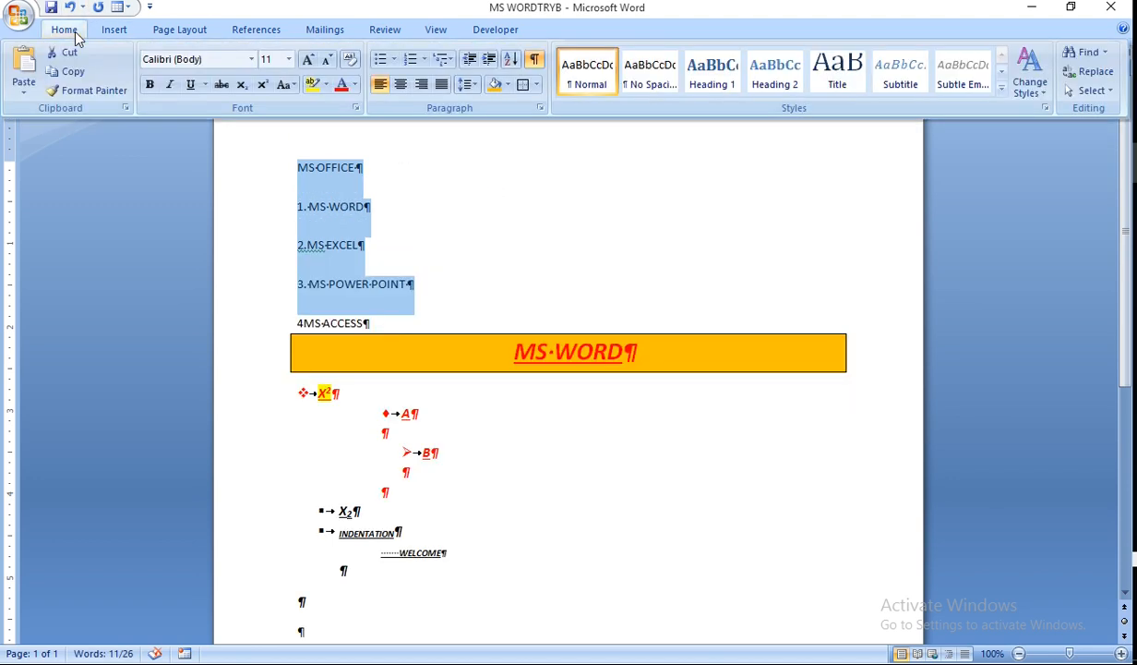
{"action": "left_click", "coordinate": [478, 87]}
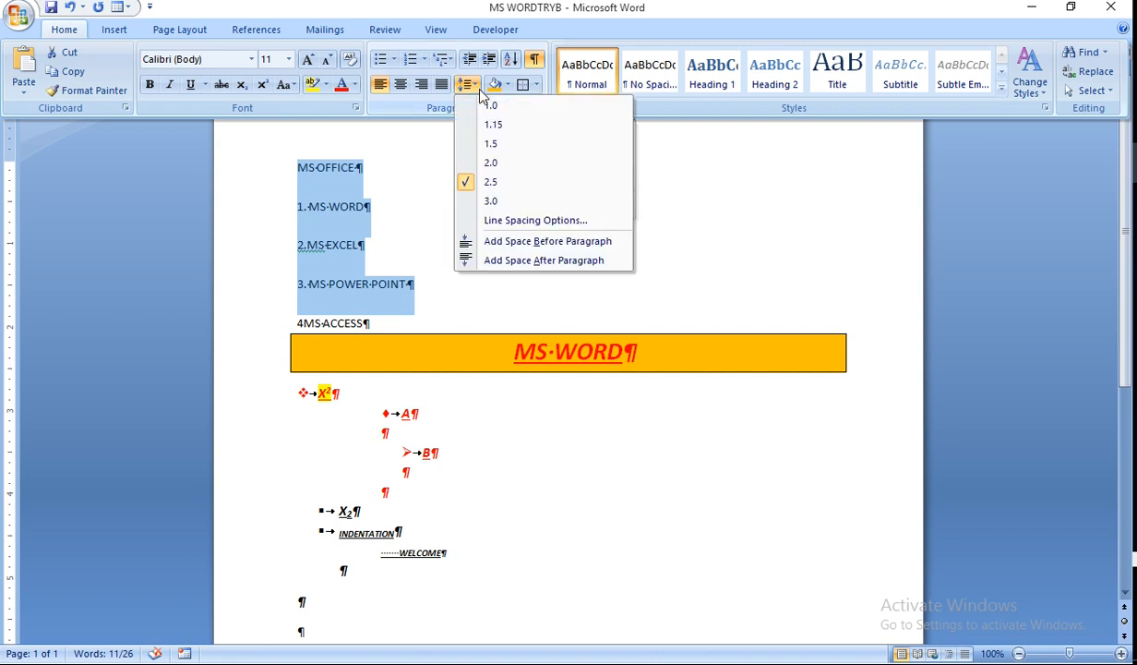
{"action": "left_click", "coordinate": [492, 105]}
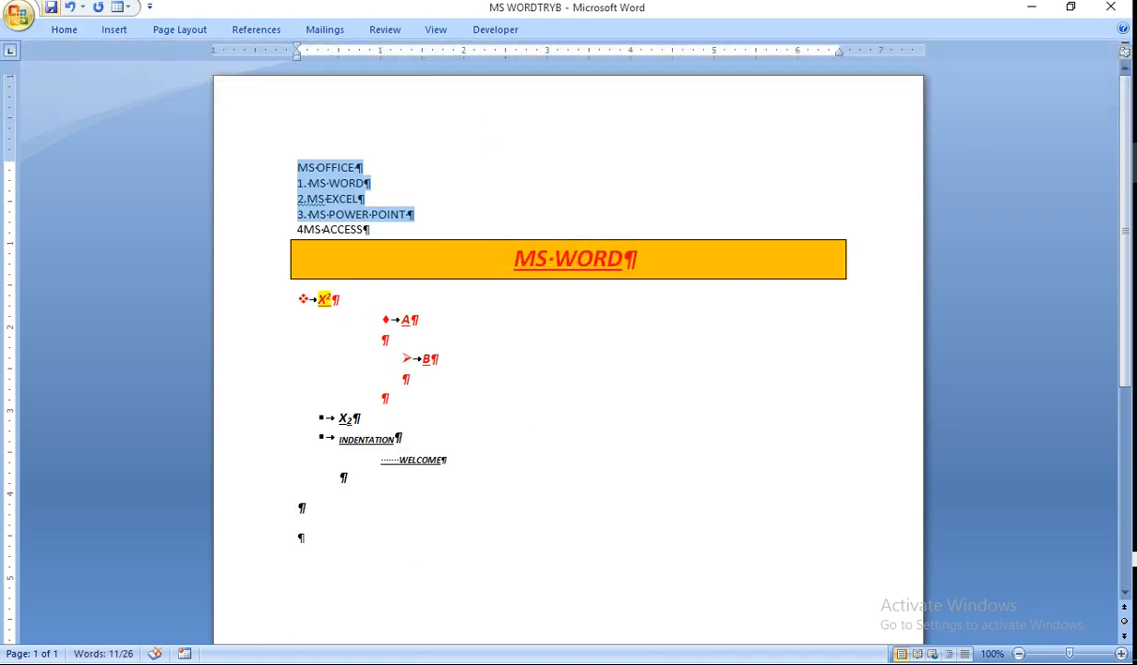
{"action": "left_click", "coordinate": [70, 31]}
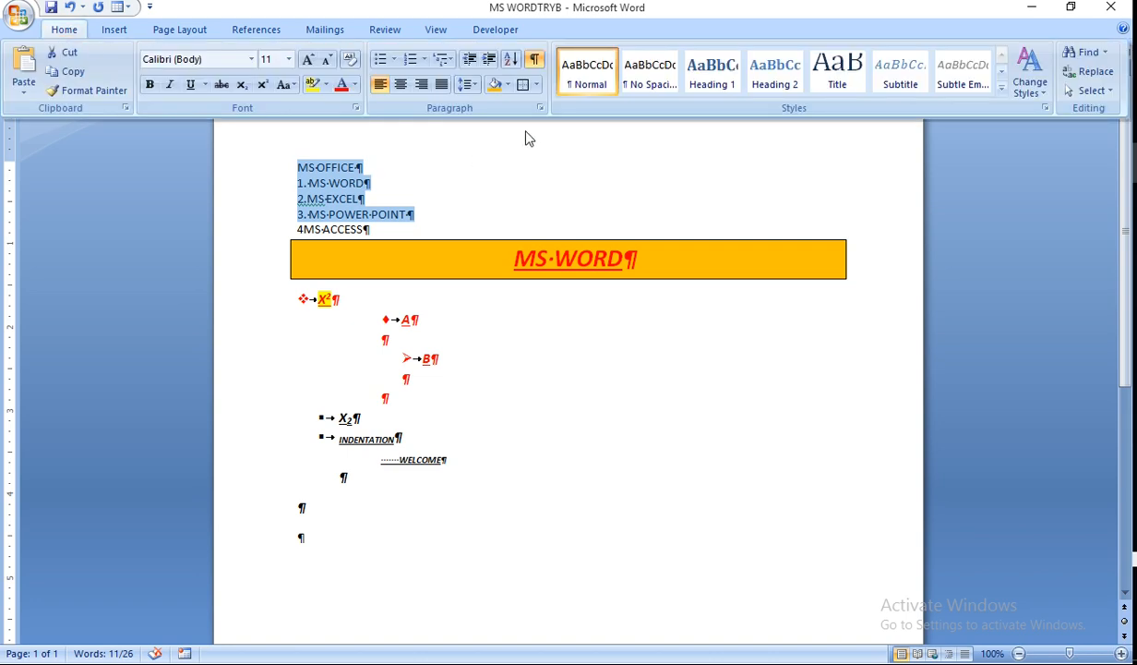